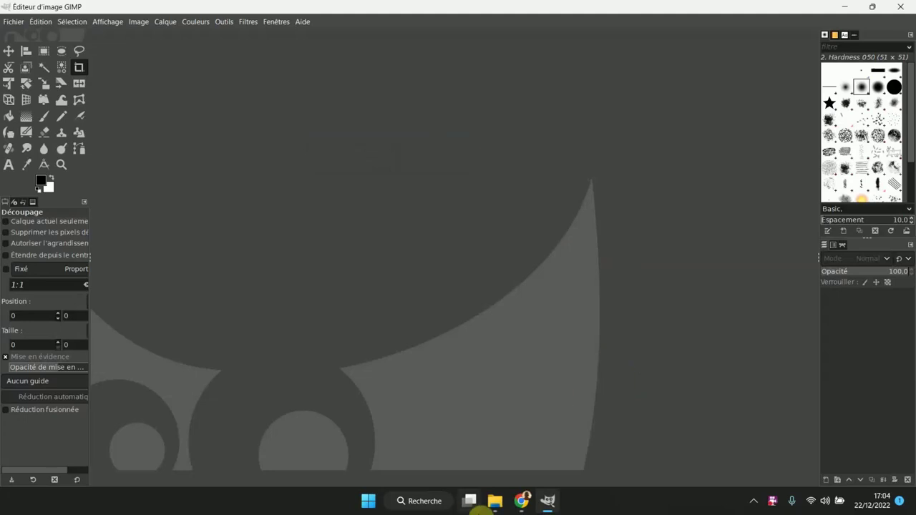
In File Explorer, open sample-1.jpg from Cours 2022 > BTSA TC > 05 Prestashop TD GIMP Bandeau to view the banner
left_click(494, 501)
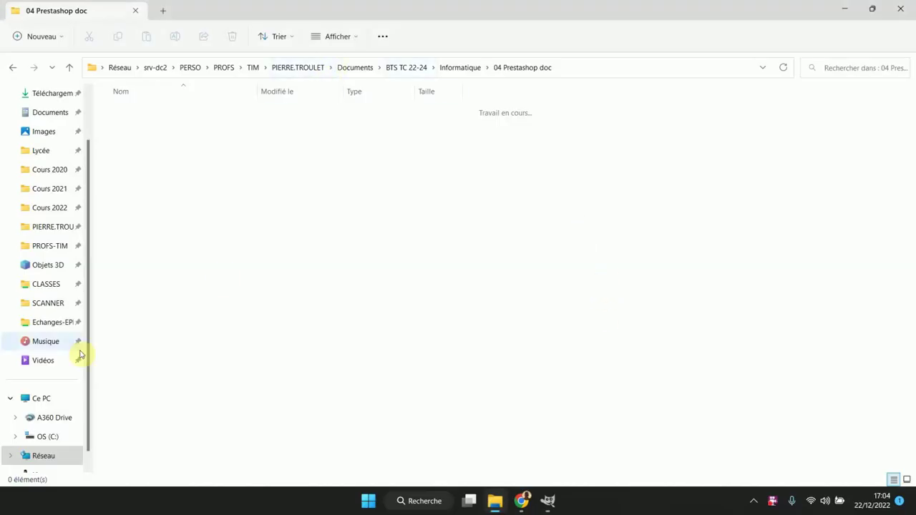
left_click(61, 210)
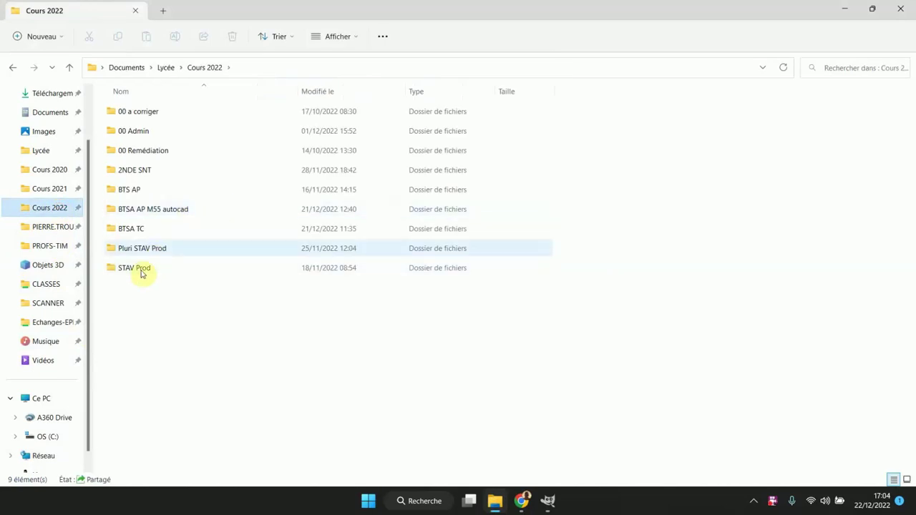
double_click(143, 228)
left_click(145, 230)
double_click(145, 230)
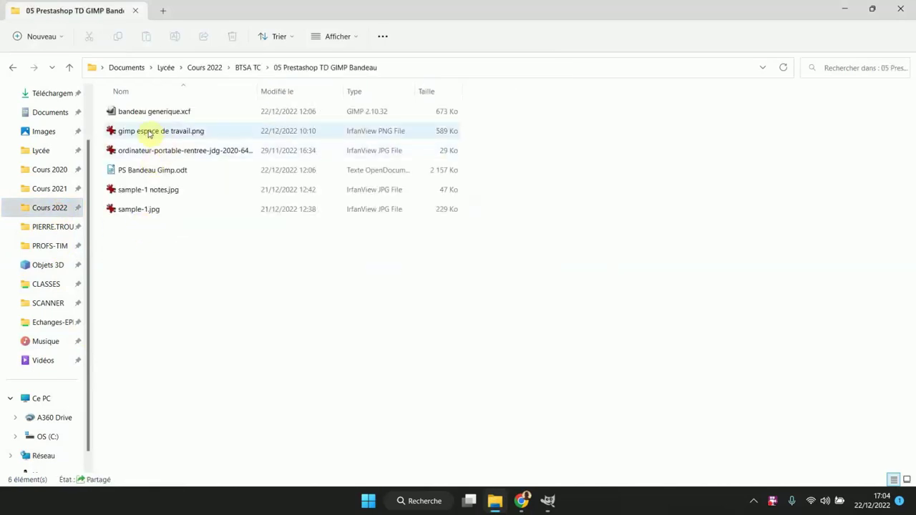
double_click(133, 211)
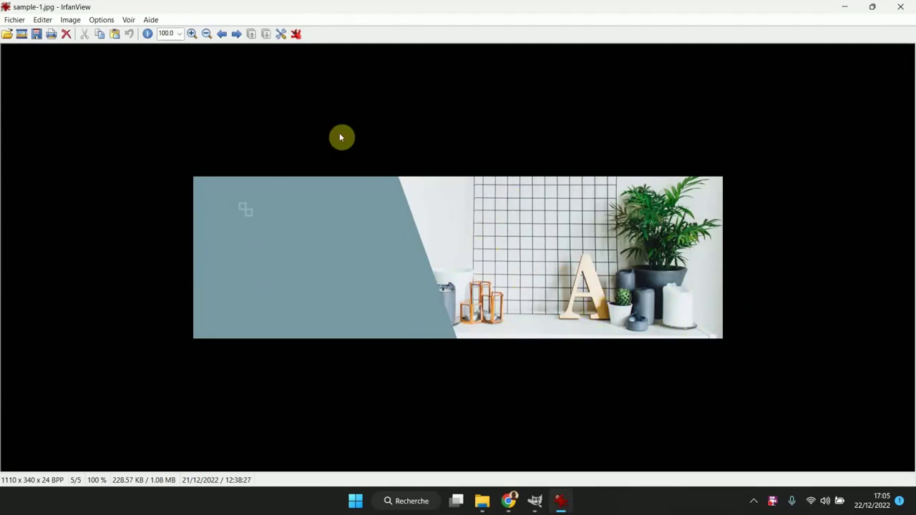
View the Paletton colour wheel in Chrome, and open ordinateur-portable-rentree-jdg-2020-640x345.jpg from the File Explorer folder
left_click(508, 500)
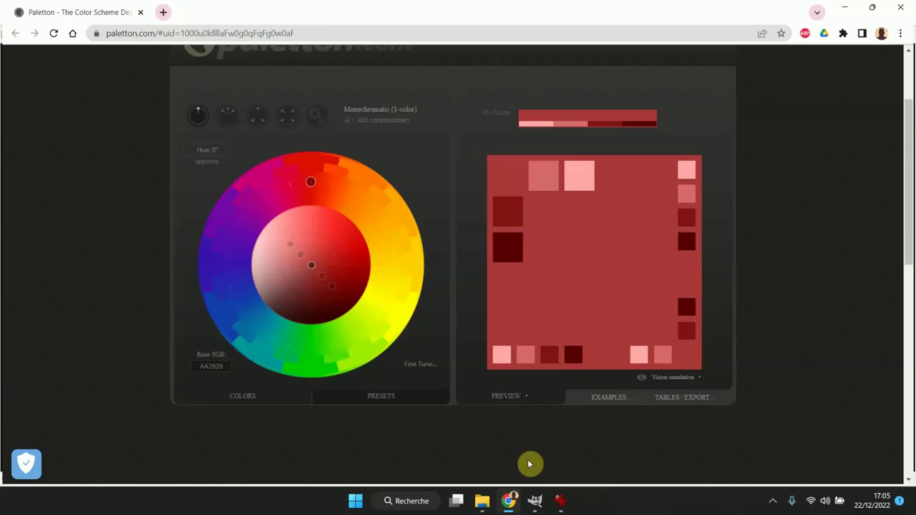
left_click(482, 501)
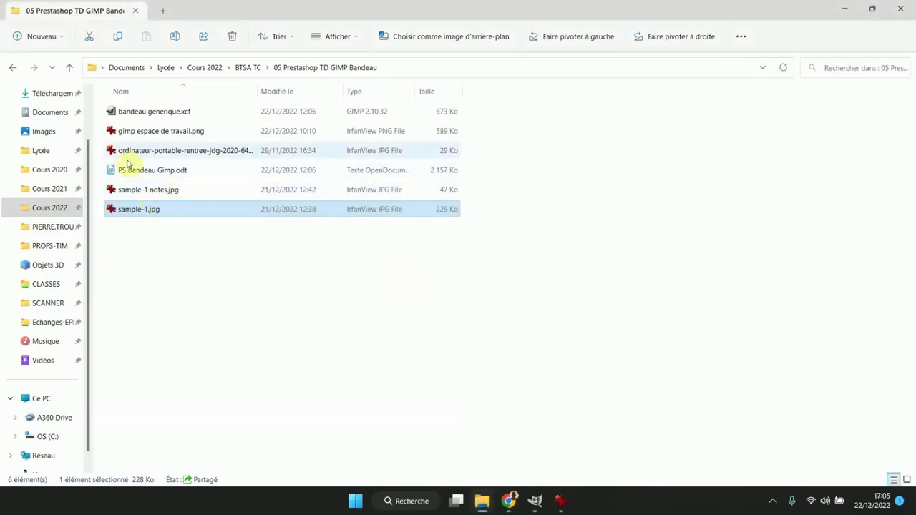
double_click(166, 150)
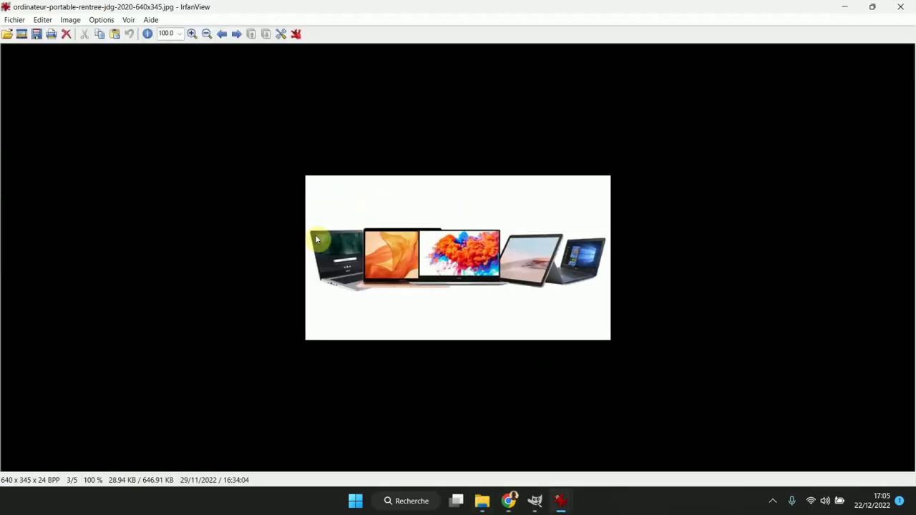
Look at the sample-1.jpg banner in IrfanView again and close it to return to GIMP
left_click(535, 502)
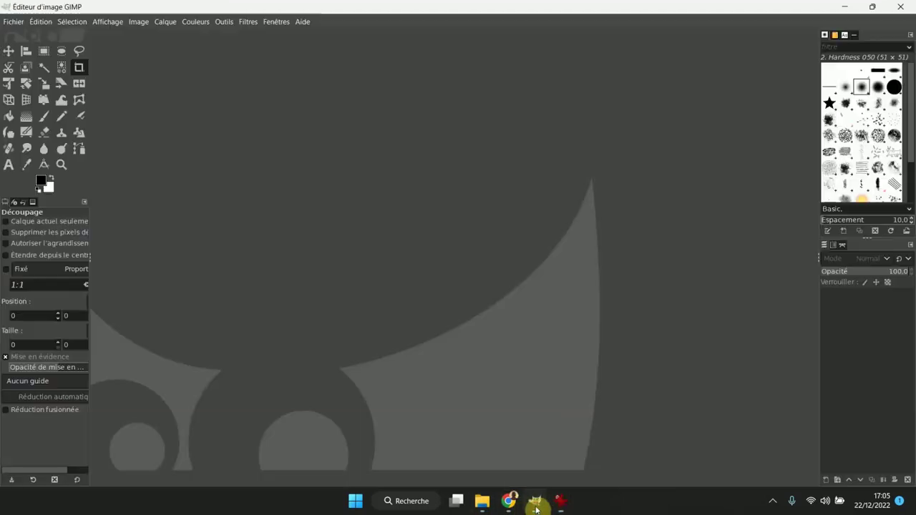
mouse_move(563, 500)
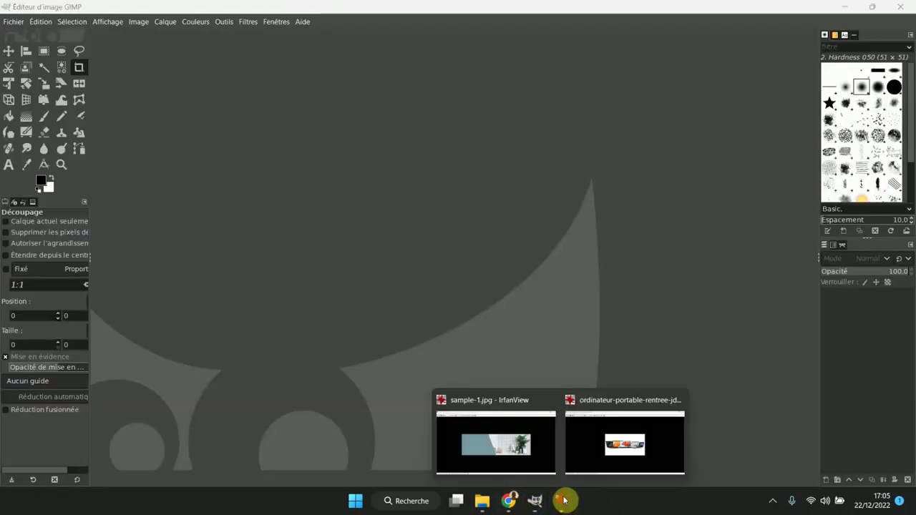
left_click(511, 440)
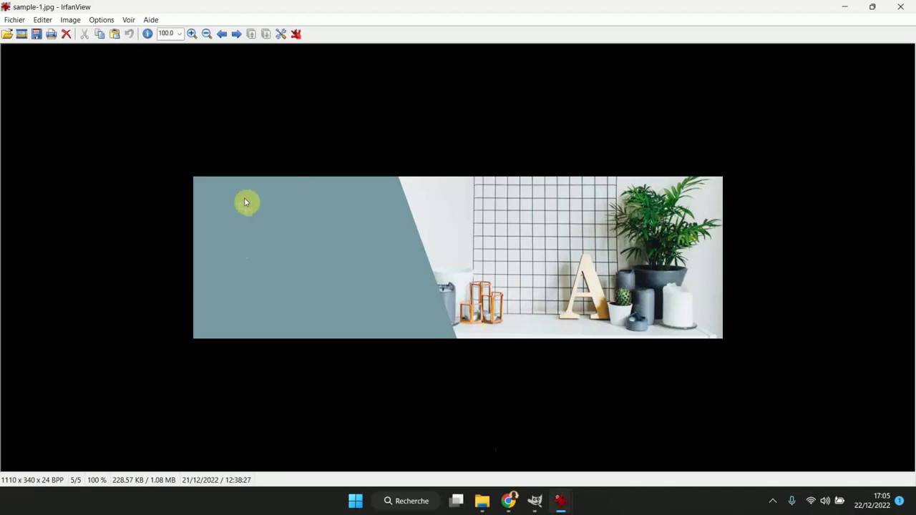
mouse_move(538, 503)
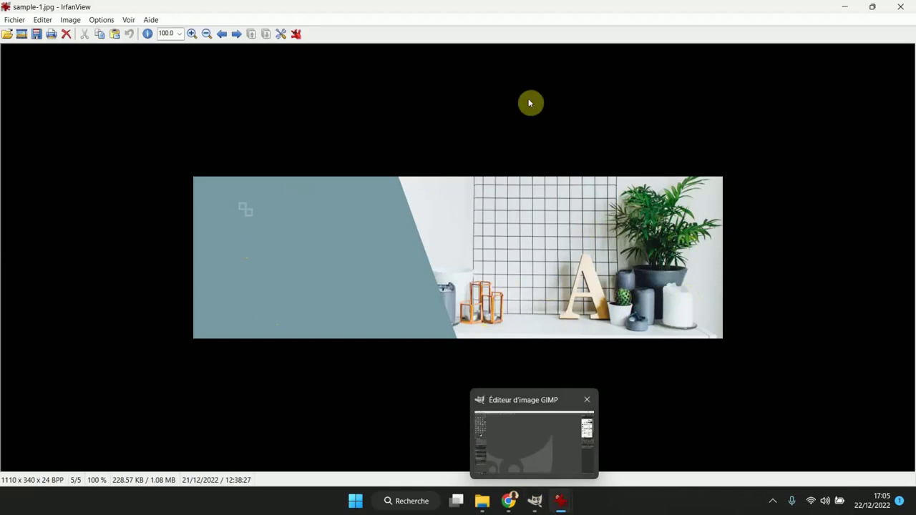
left_click(899, 7)
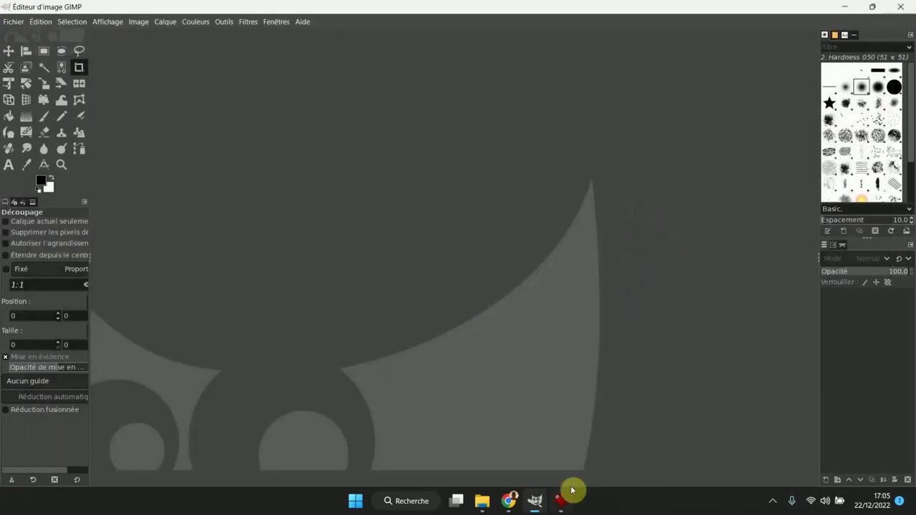
Open sample-1.jpg for editing from Documents > Lycée > Cours 2022 > BTSA TC > 05 Prestashop TD GIMP Bandeau
left_click(13, 23)
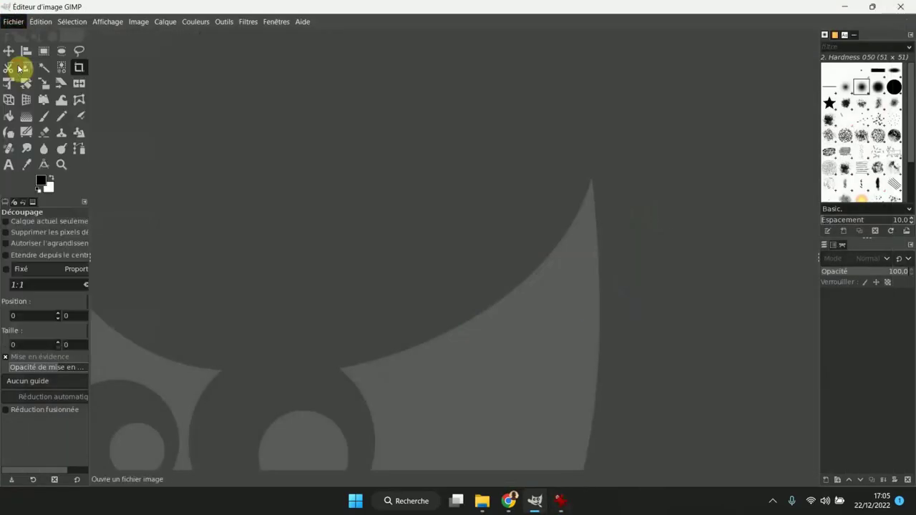
left_click(18, 64)
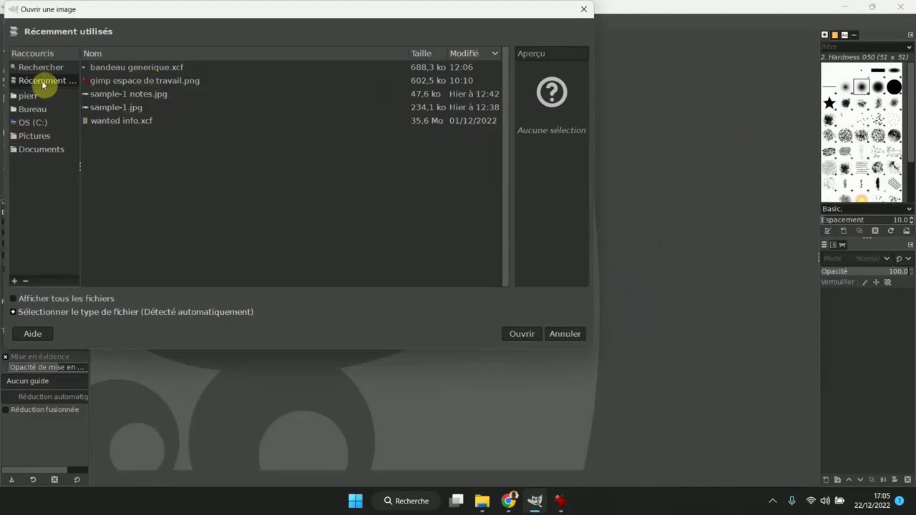
left_click(41, 149)
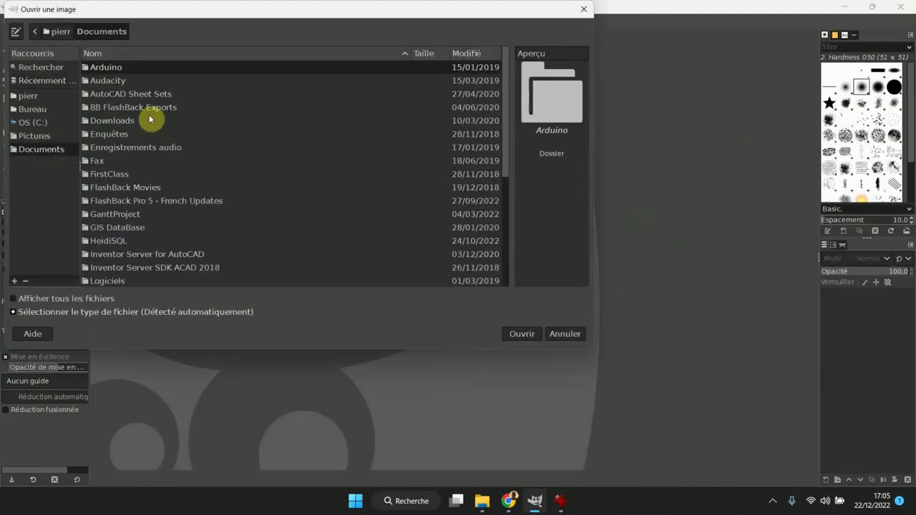
scroll(115, 257, "down", 3)
double_click(107, 153)
double_click(124, 186)
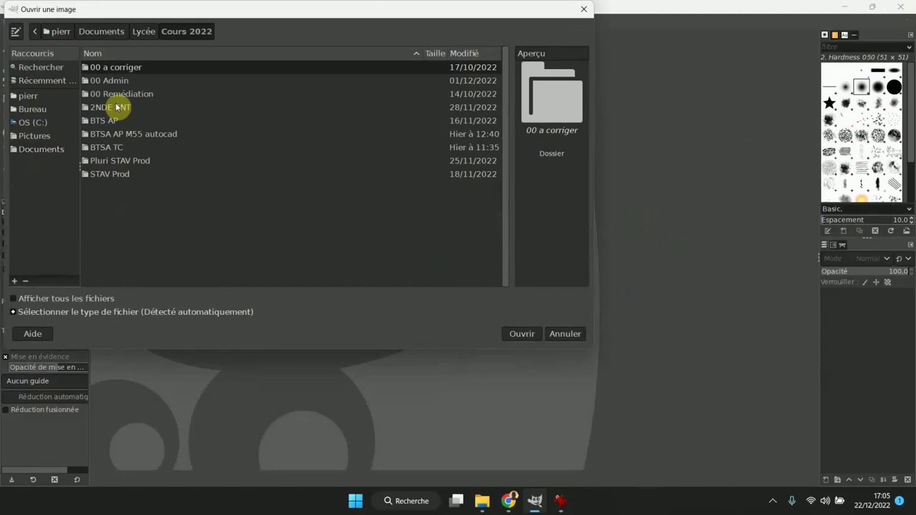
double_click(115, 147)
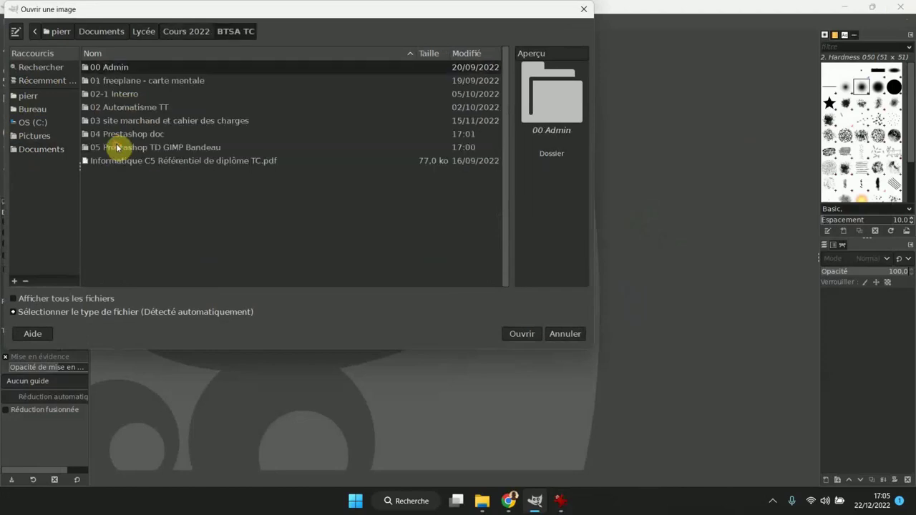
double_click(114, 148)
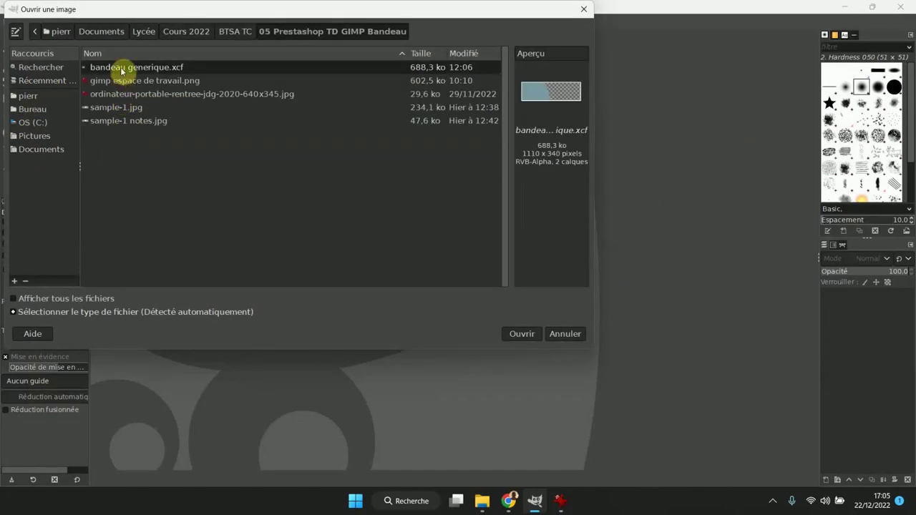
left_click(120, 109)
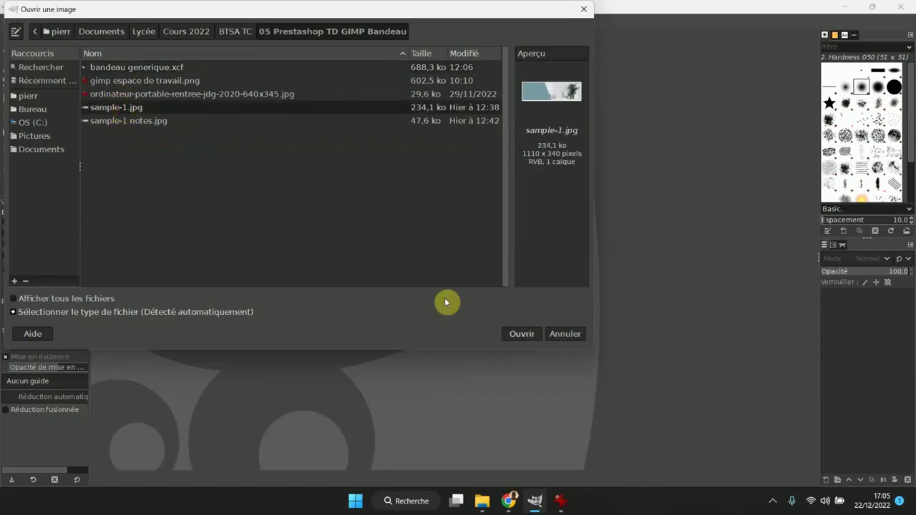
left_click(524, 334)
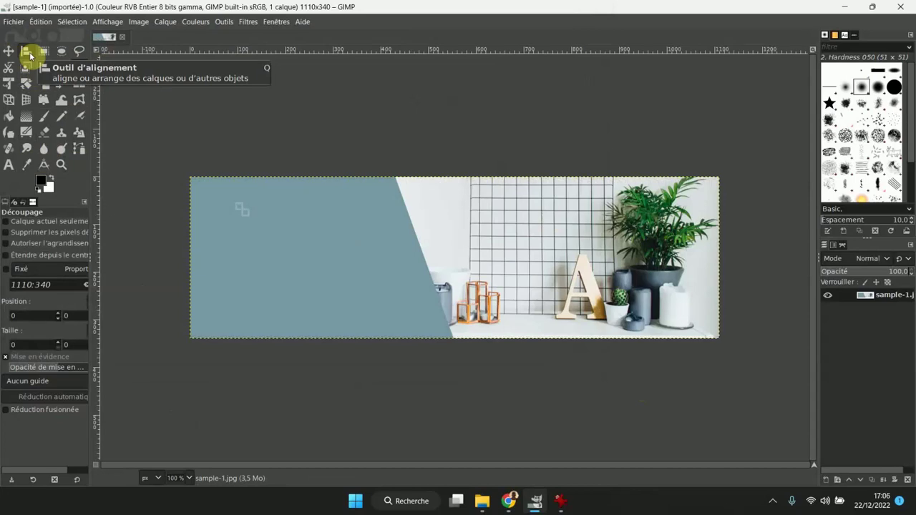
Check the "Utiliser des groupes d'outils" option in the toolbox preferences and accept the dialog
left_click(40, 22)
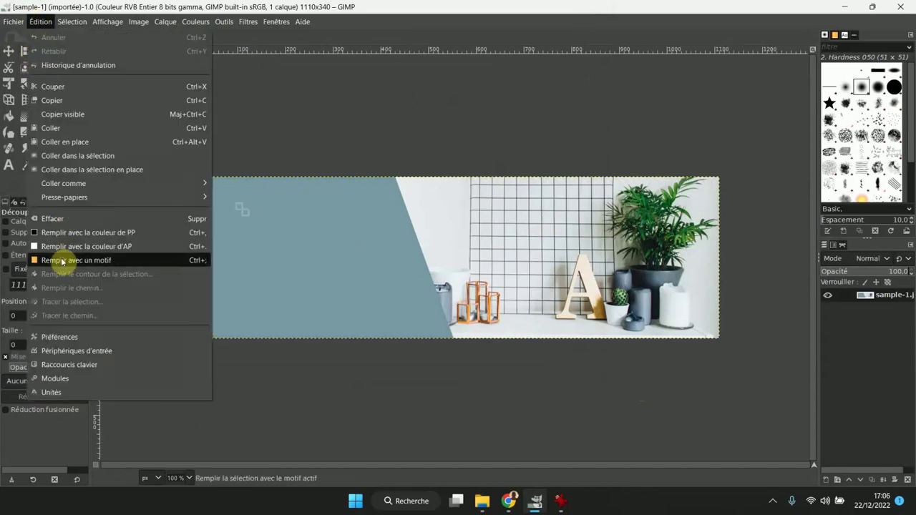
left_click(68, 338)
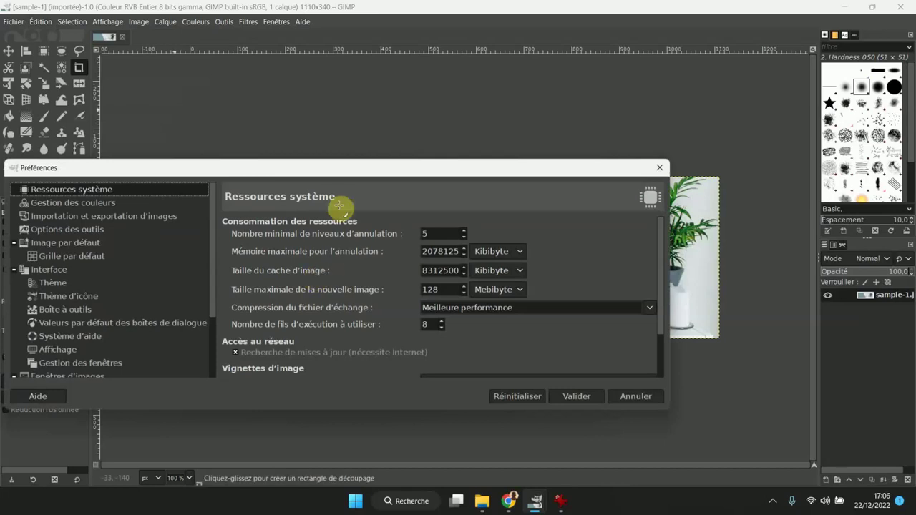
left_click(48, 310)
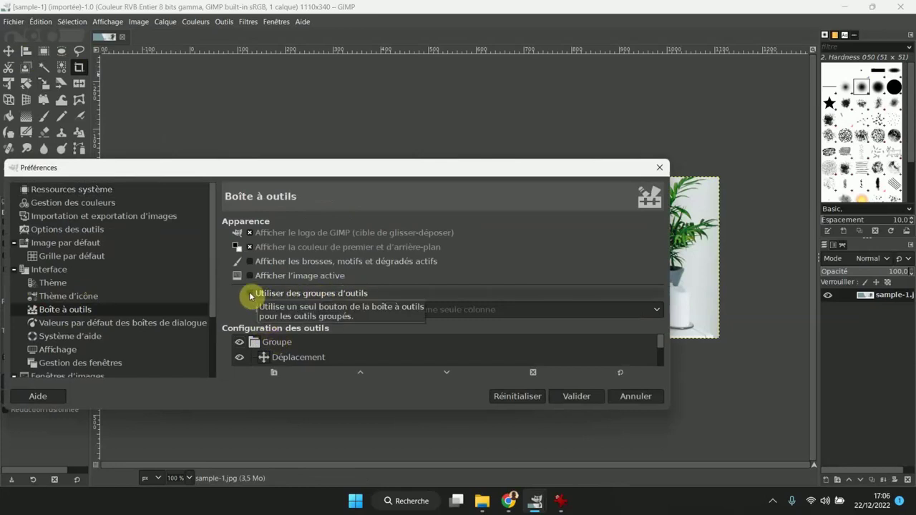
left_click(558, 396)
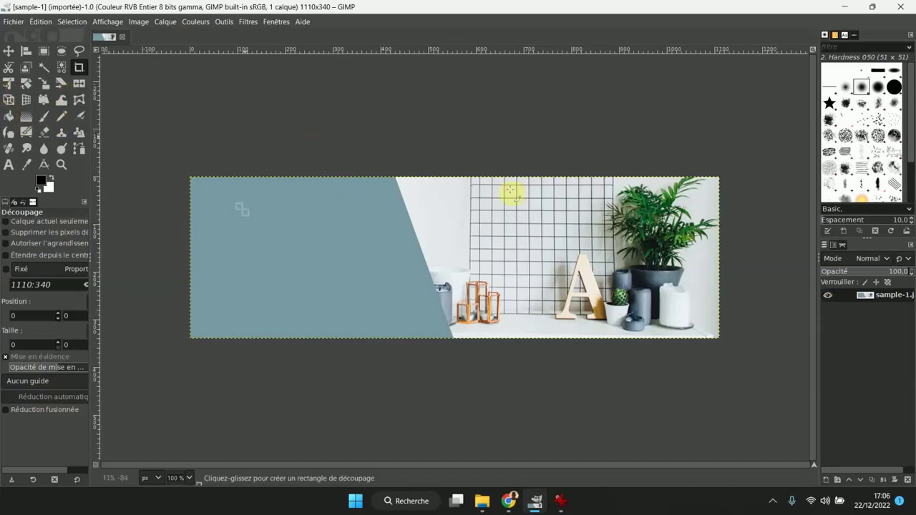
Start a Free Select outline above the banner and trace it to the upper end of the blue panel's slanted edge
left_click(79, 51)
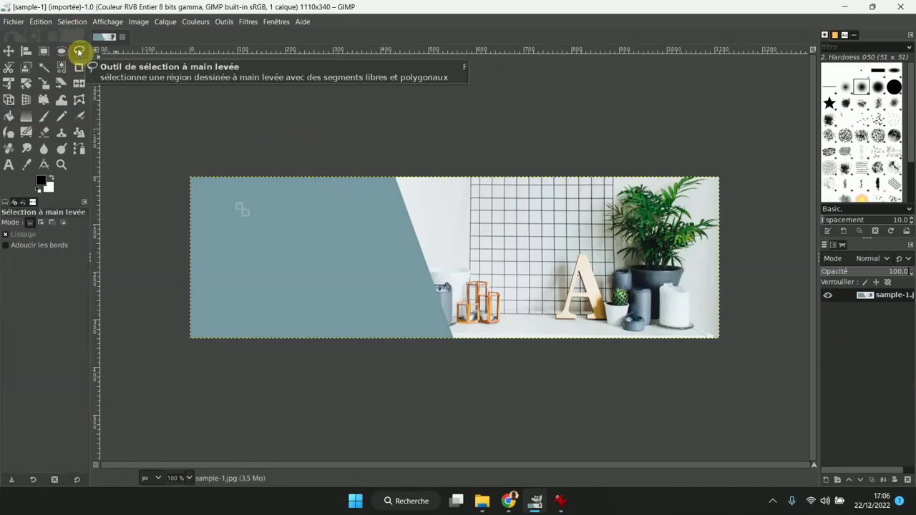
left_click(156, 151)
left_click(382, 153)
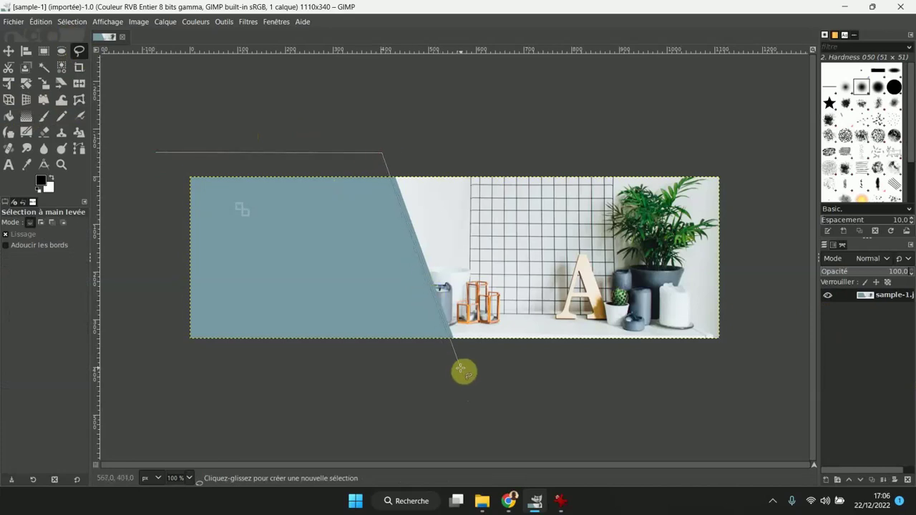
scroll(379, 207, "up", 2, "ctrl")
scroll(381, 204, "up", 2, "ctrl")
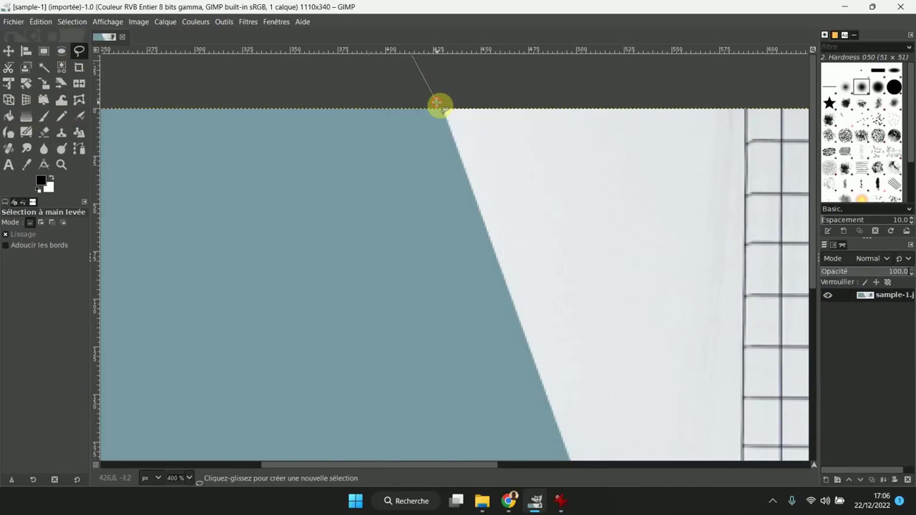
scroll(443, 143, "up", 2, "ctrl")
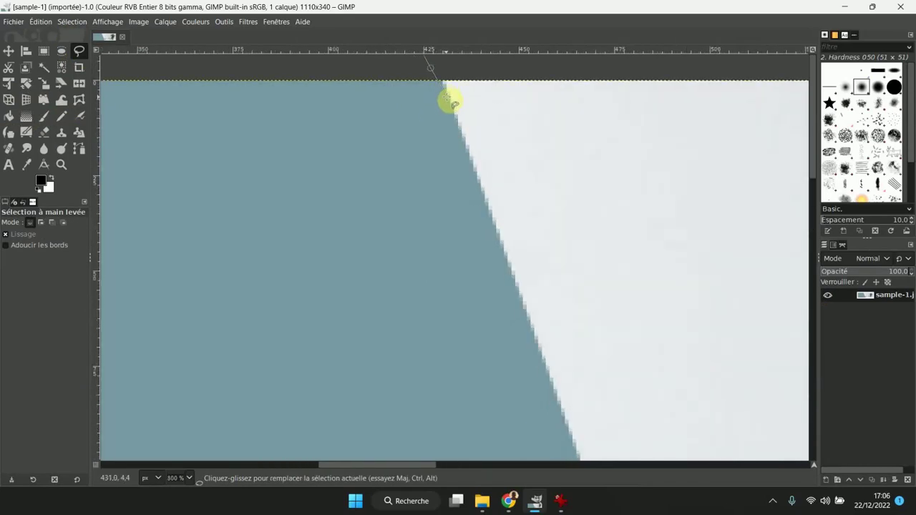
left_click(438, 77)
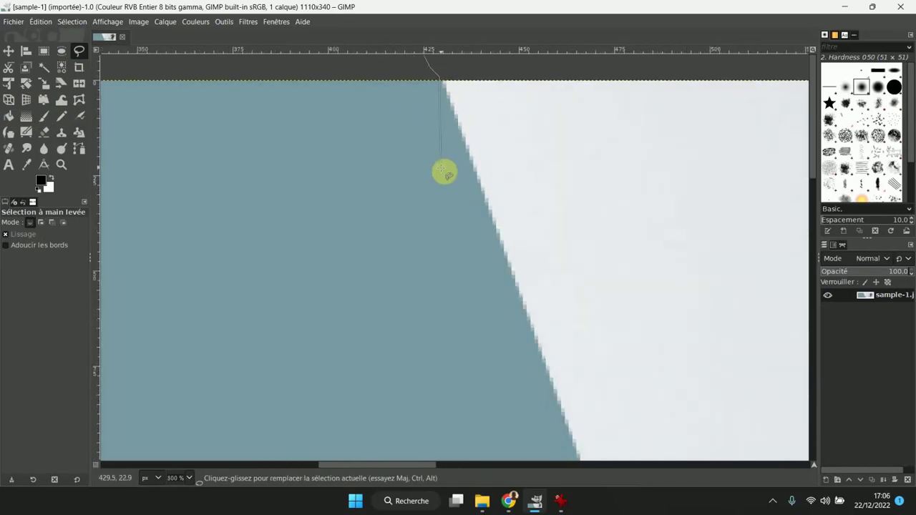
Continue the outline down the slanted edge to the banner's lower border and close it around the blue panel
scroll(429, 156, "down", 6, "ctrl")
left_click(477, 244)
scroll(486, 268, "up", 4, "ctrl")
scroll(463, 257, "up", 6, "ctrl")
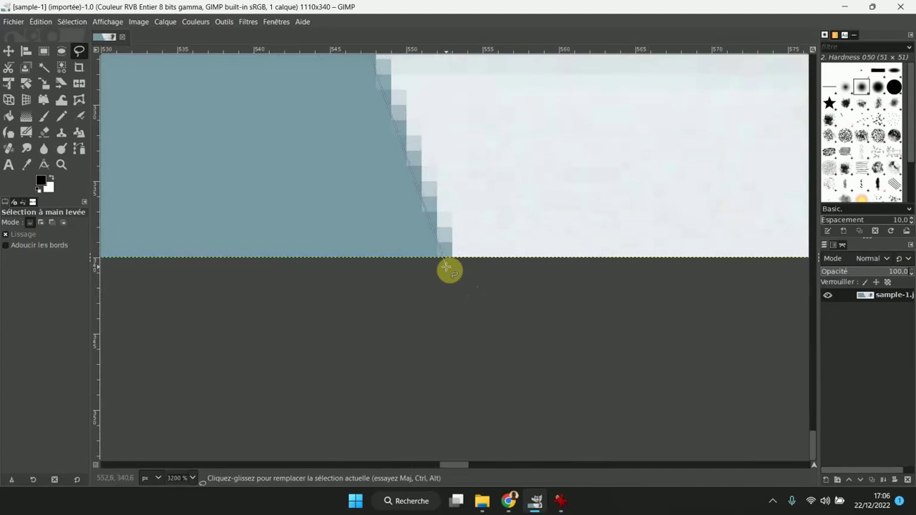
scroll(448, 339, "down", 9, "ctrl")
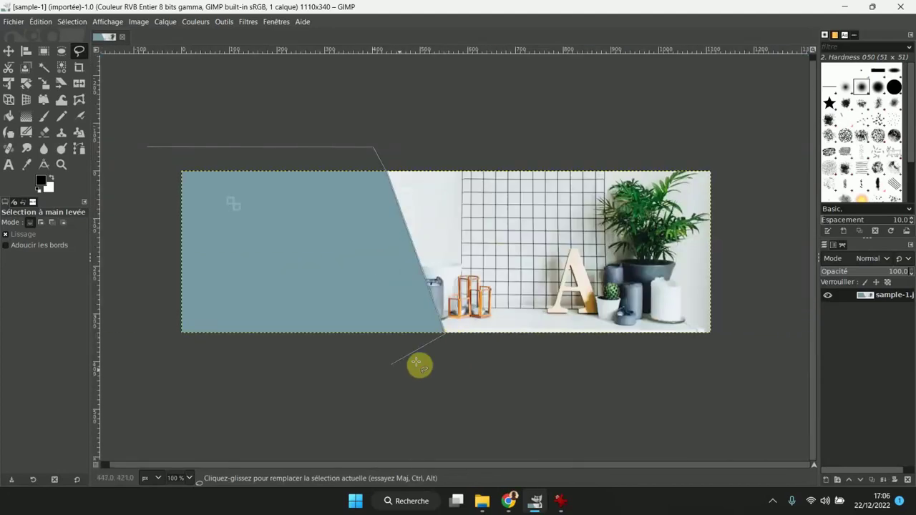
left_click(267, 380)
left_click(134, 345)
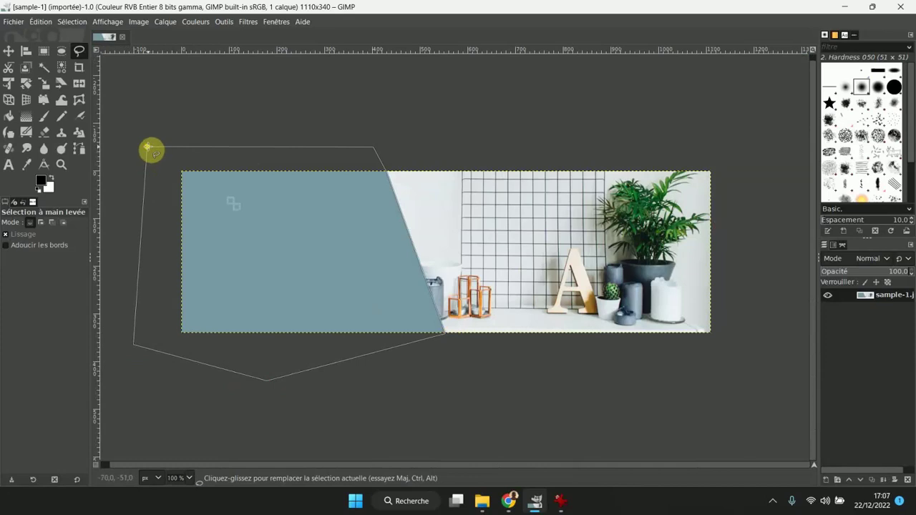
left_click(147, 147)
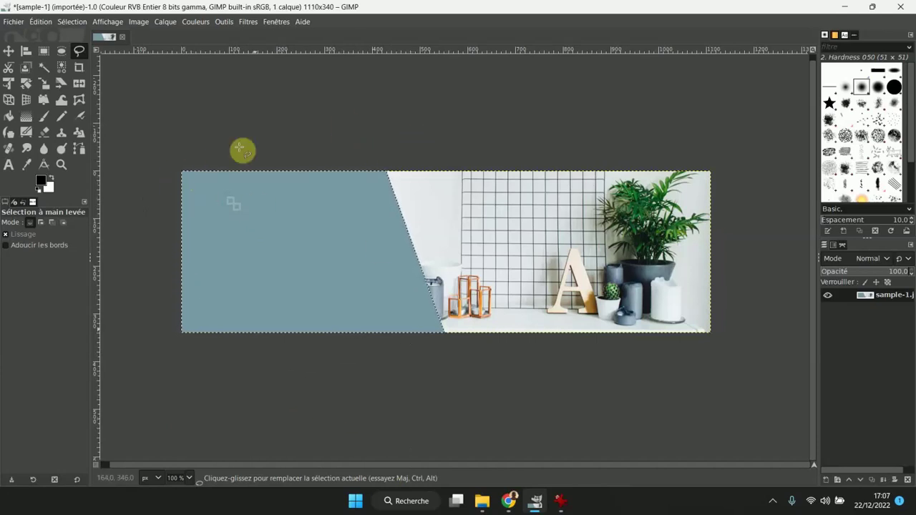
Copy the selected blue panel, paste it as a floating selection, and widen the layers dock to show full layer names
key("ctrl")
key("ctrl+c")
key("ctrl+v")
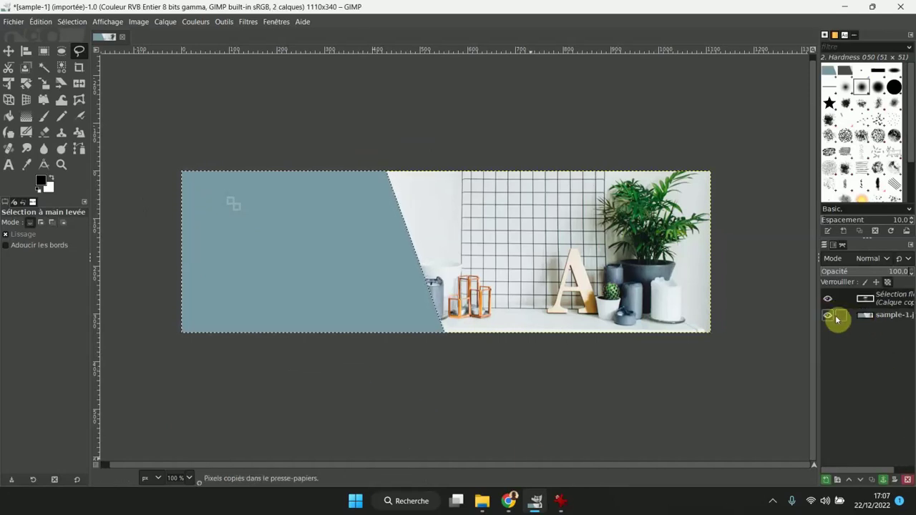
left_click_drag(818, 322, 775, 319)
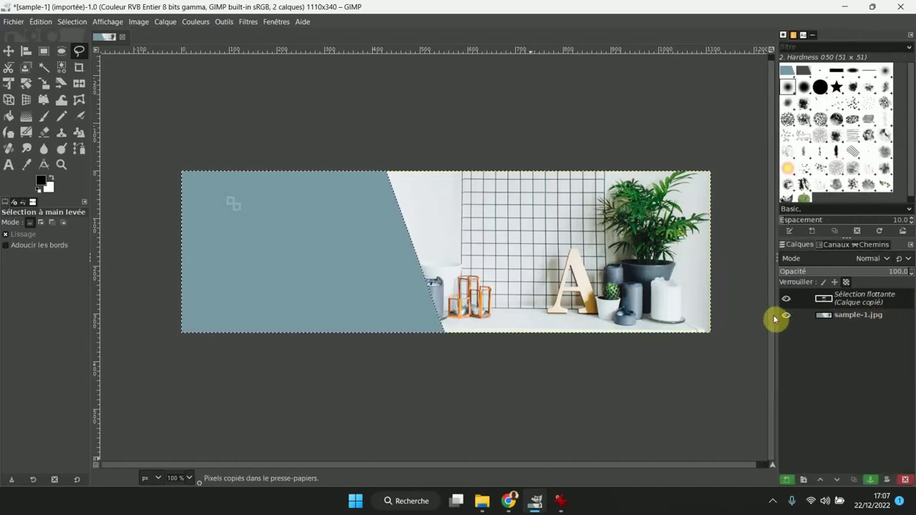
Convert the pasted blue panel into a new layer and hide the sample-1.jpg layer
right_click(853, 302)
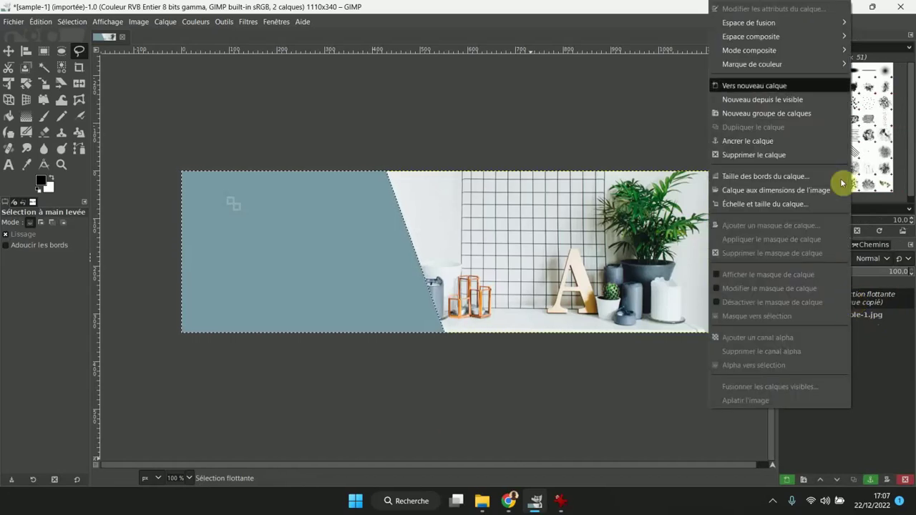
left_click(742, 87)
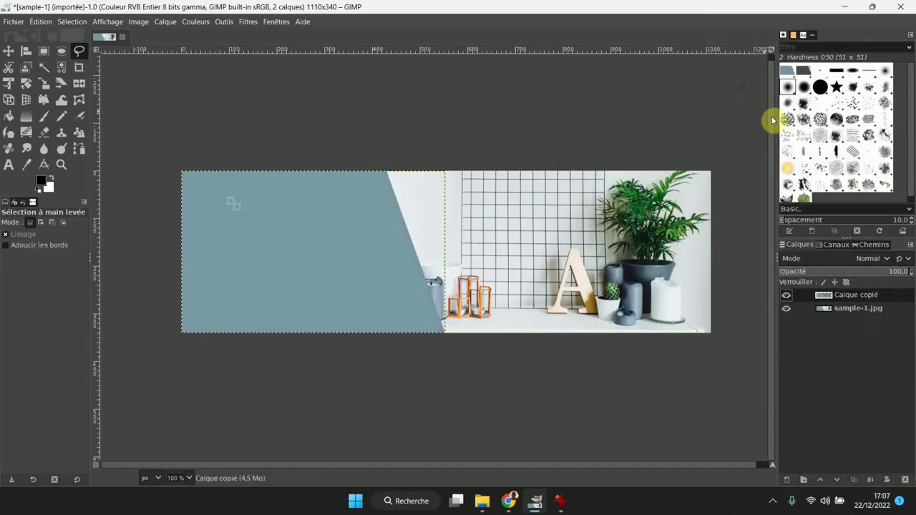
left_click(785, 308)
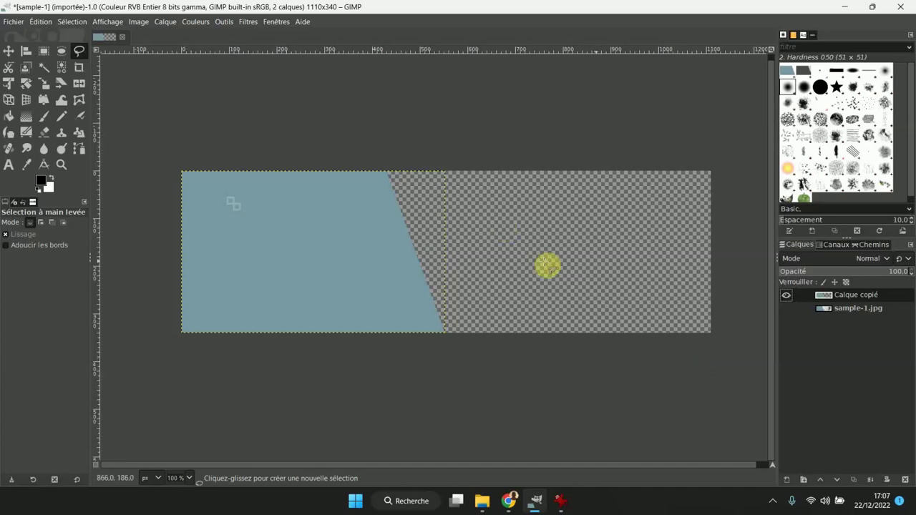
Open ordinateur-portable-rentree-jdg-2020-640x345.jpg as a separate image
left_click(13, 22)
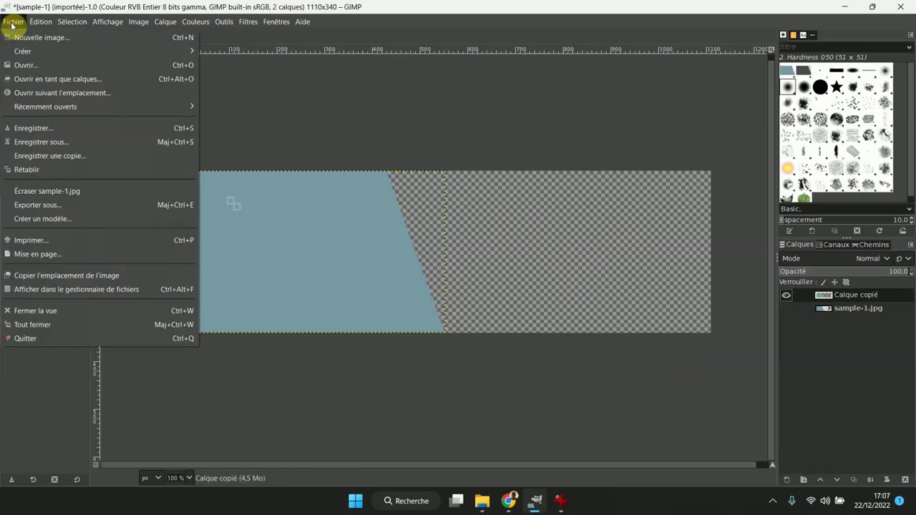
left_click(27, 66)
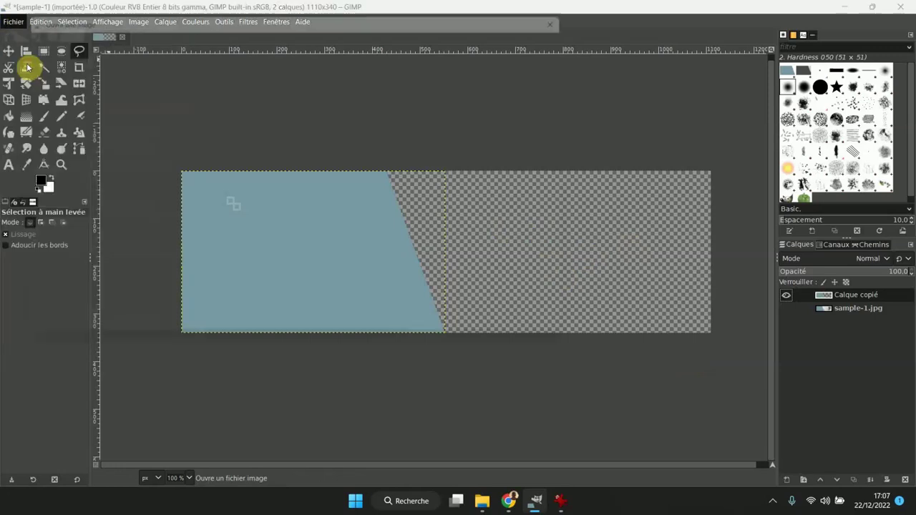
left_click(119, 100)
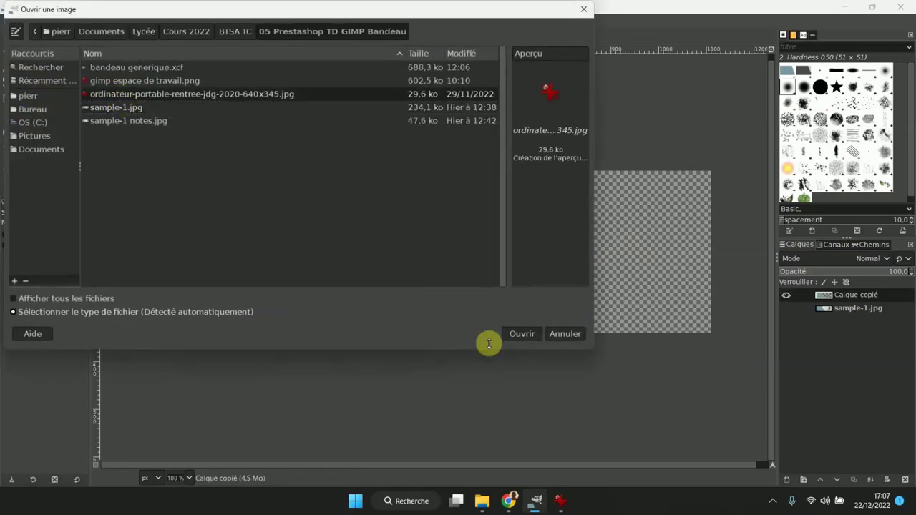
left_click(520, 334)
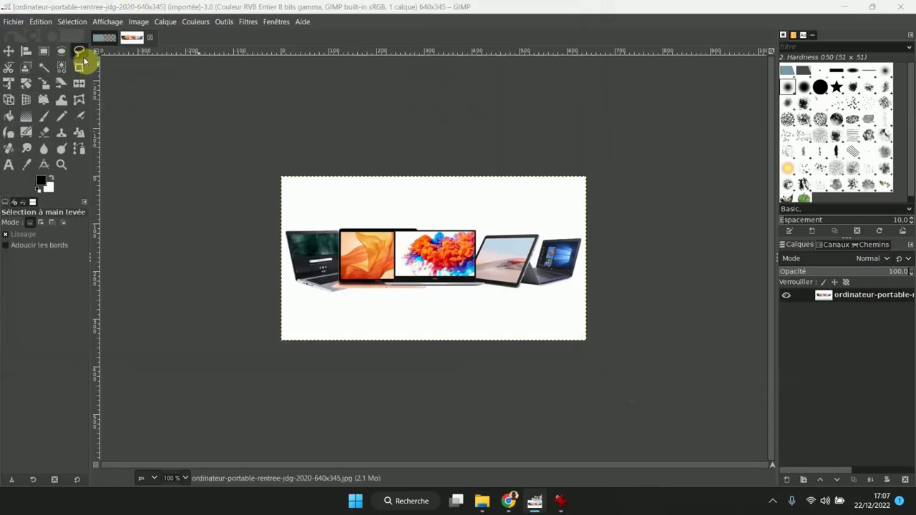
Show the sample-1.jpg layer in the banner to examine the original picture area, hide it again, and return to the laptop image
left_click(107, 41)
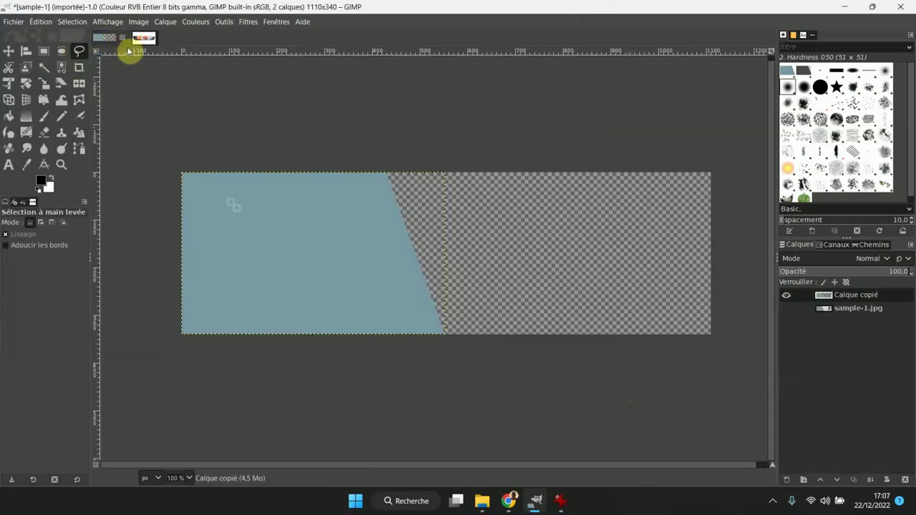
left_click(785, 307)
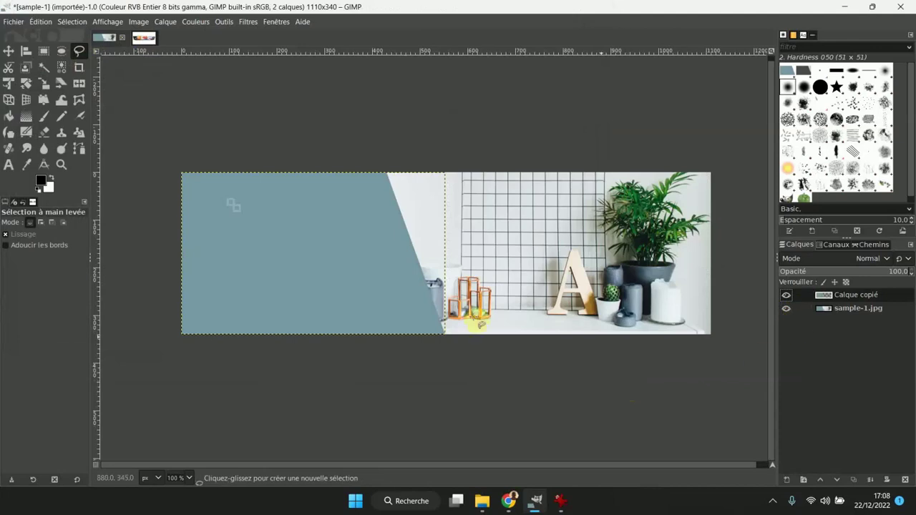
left_click(785, 308)
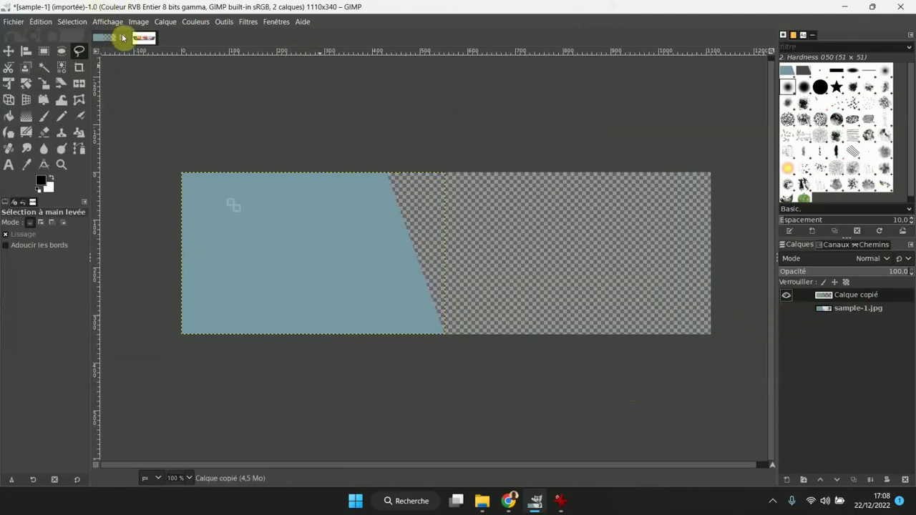
left_click(144, 37)
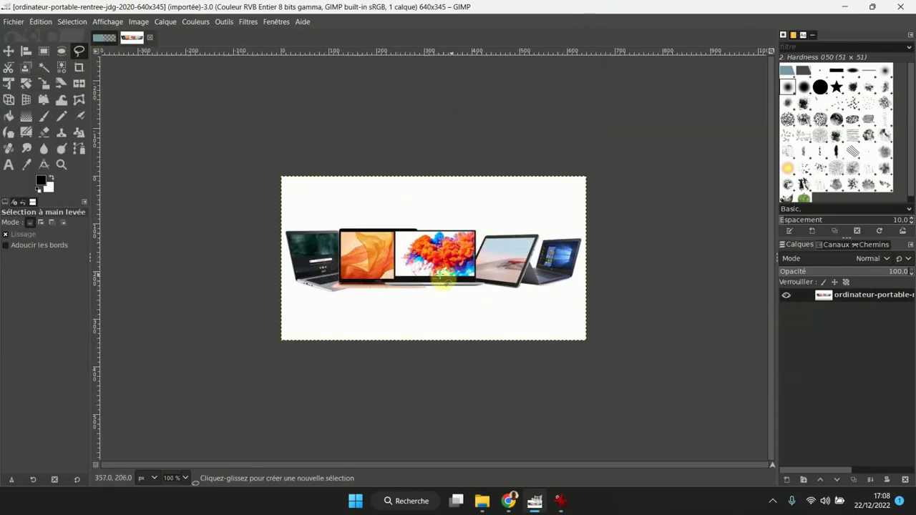
Try copying the white background around the laptops to a new layer with Fuzzy Select, and delete that layer
left_click(45, 68)
left_click(392, 206)
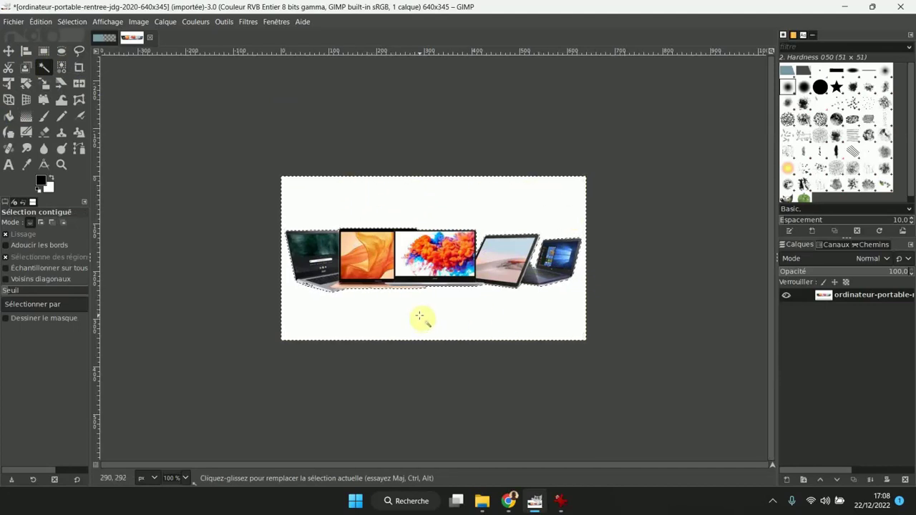
key("ctrl+c")
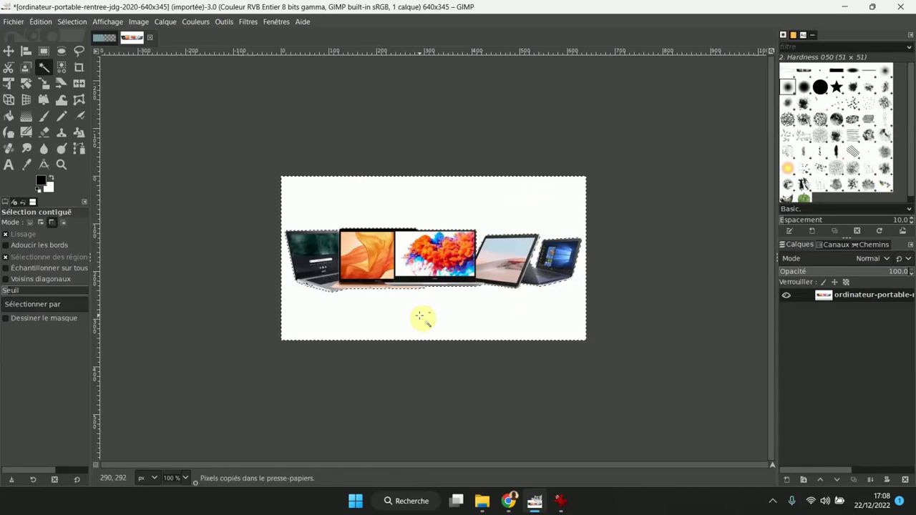
key("ctrl+v")
right_click(851, 297)
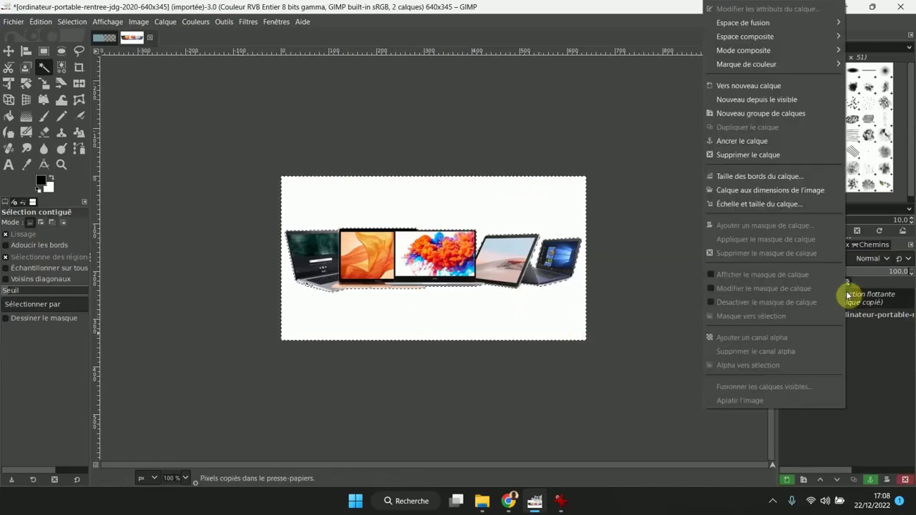
left_click(754, 87)
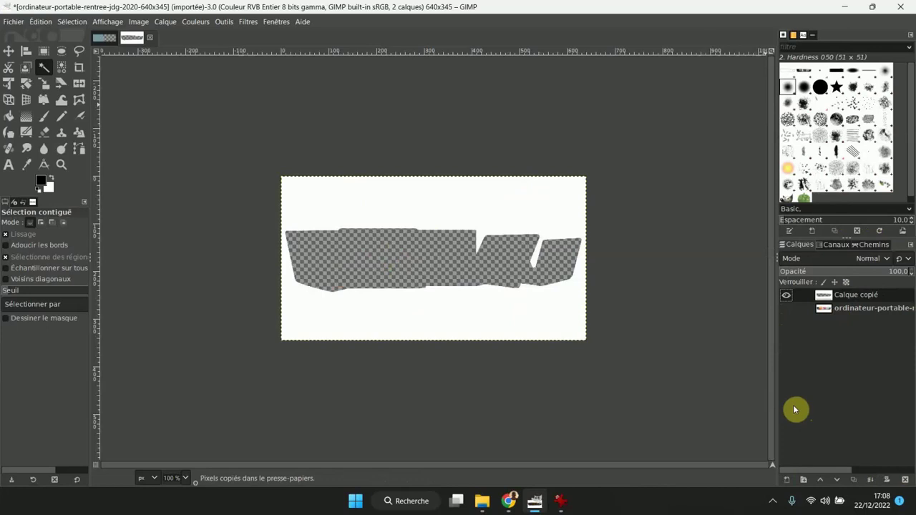
right_click(856, 298)
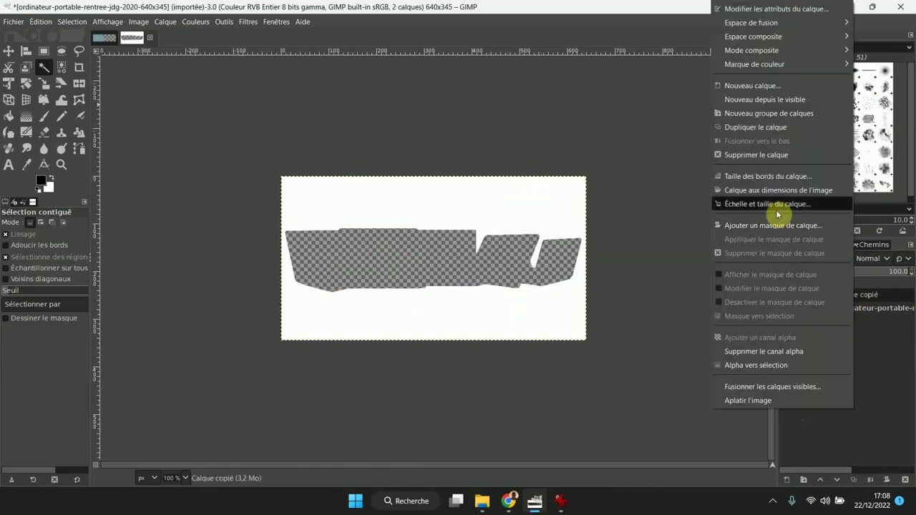
left_click(748, 154)
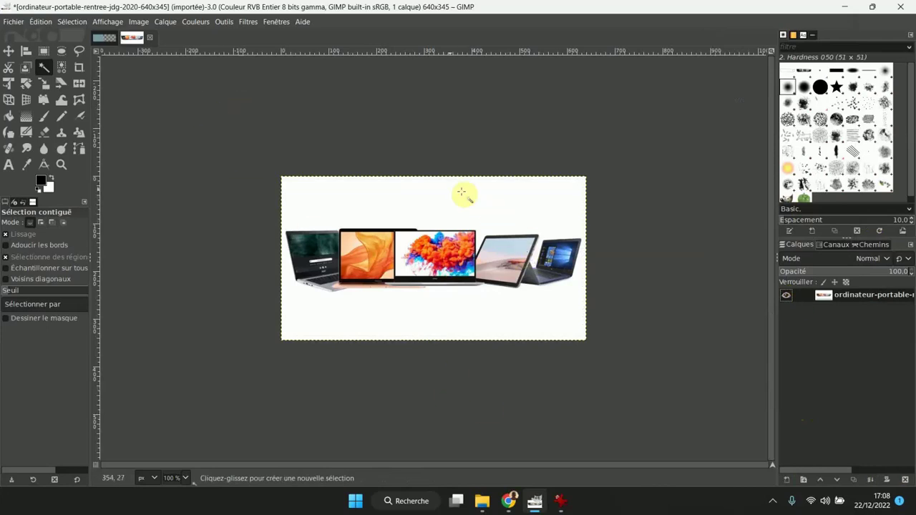
Select the white background around the laptops and invert the selection so it covers only the laptops
left_click(405, 199)
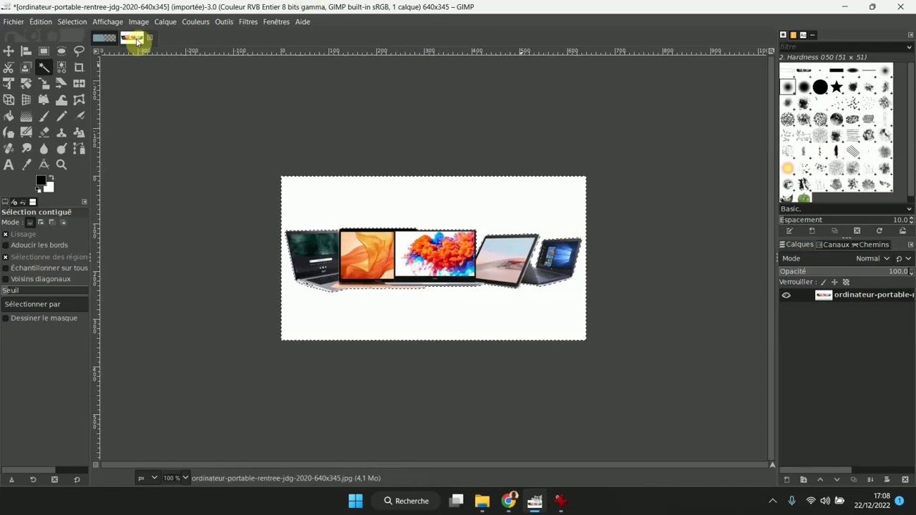
left_click(71, 21)
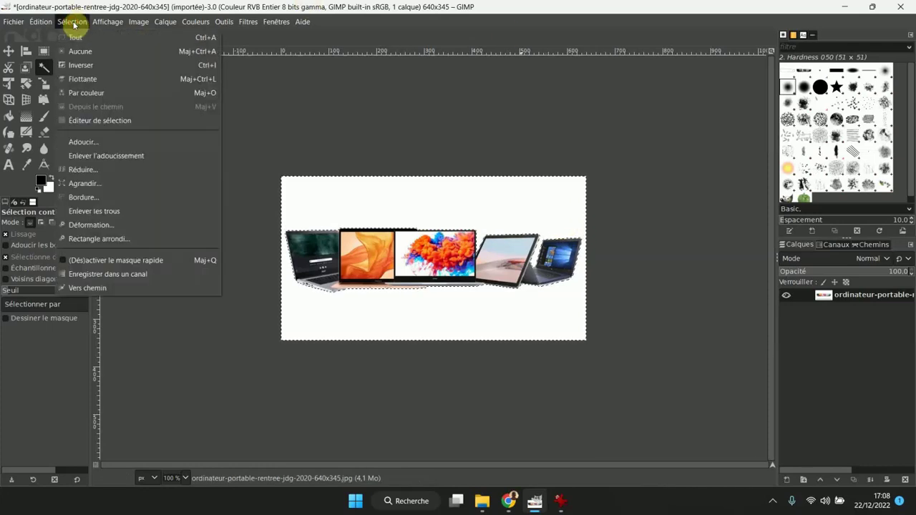
left_click(87, 71)
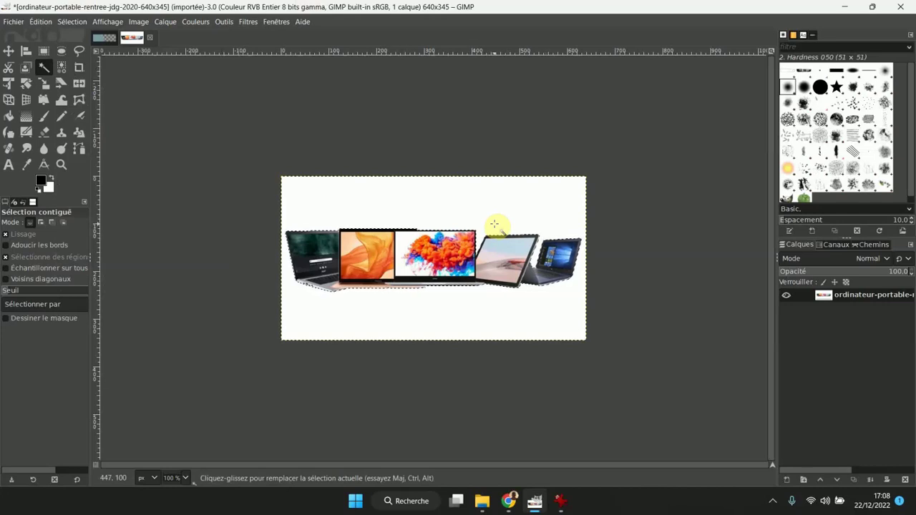
Copy the selected laptops, paste them onto a new layer, and hide the original photo layer
key("ctrl+c")
key("ctrl+v")
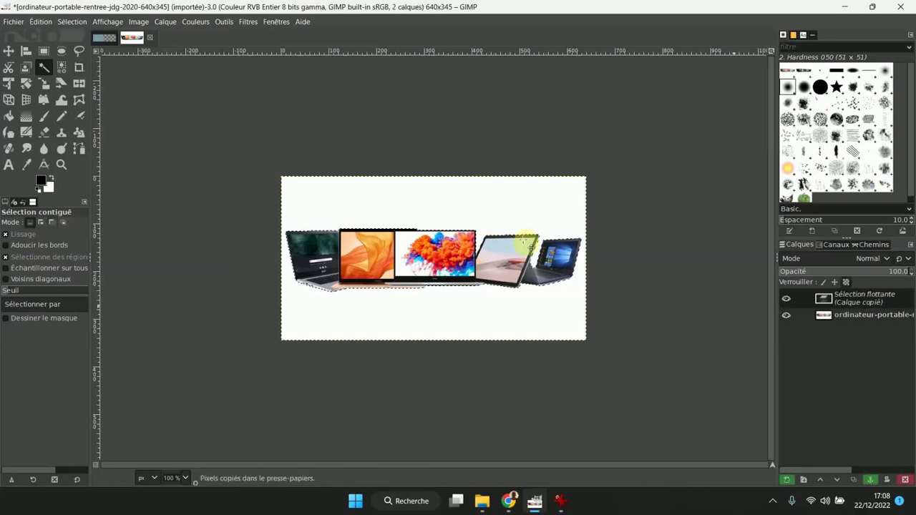
right_click(846, 317)
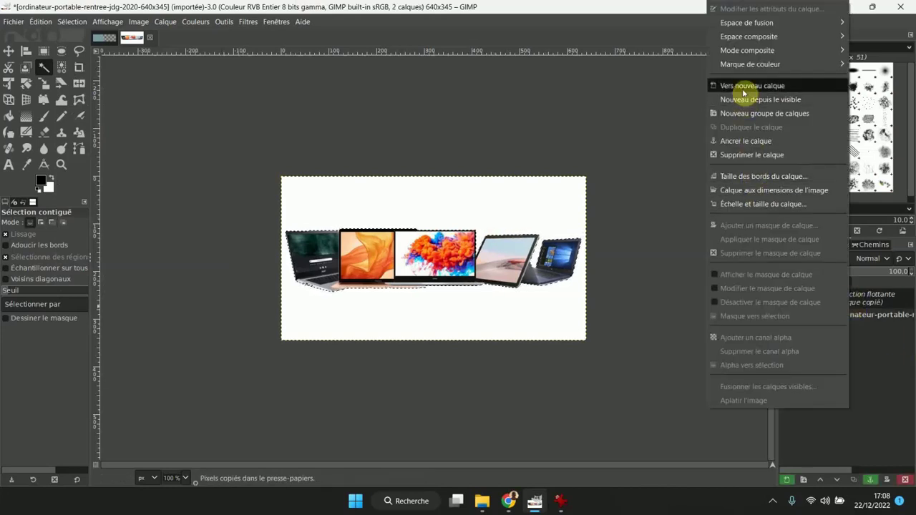
left_click(744, 92)
left_click(786, 309)
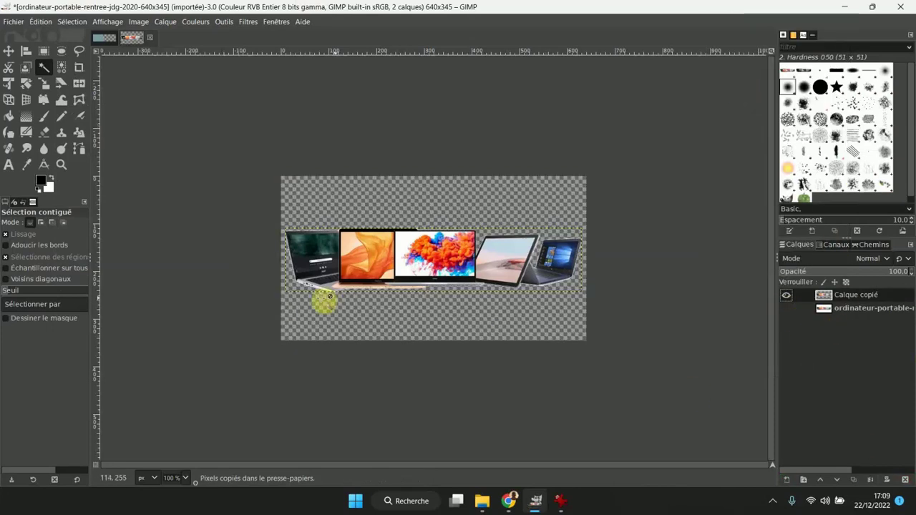
Make the cut-out laptops layer active and copy it to the clipboard
scroll(350, 293, "up", 4)
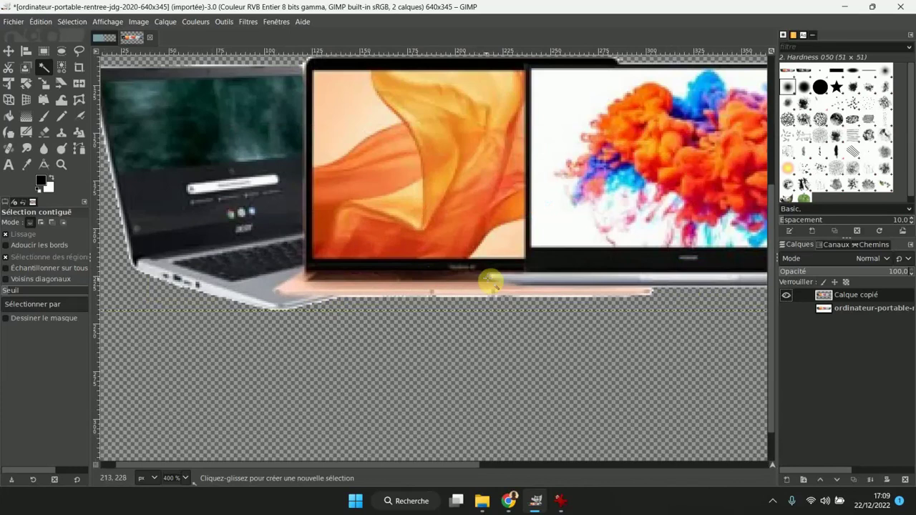
scroll(370, 313, "up", 4)
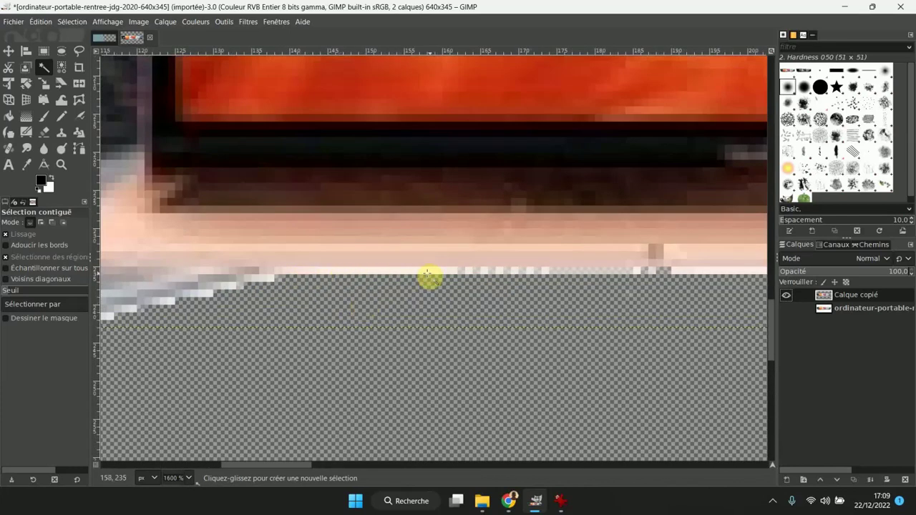
scroll(393, 277, "down", 4)
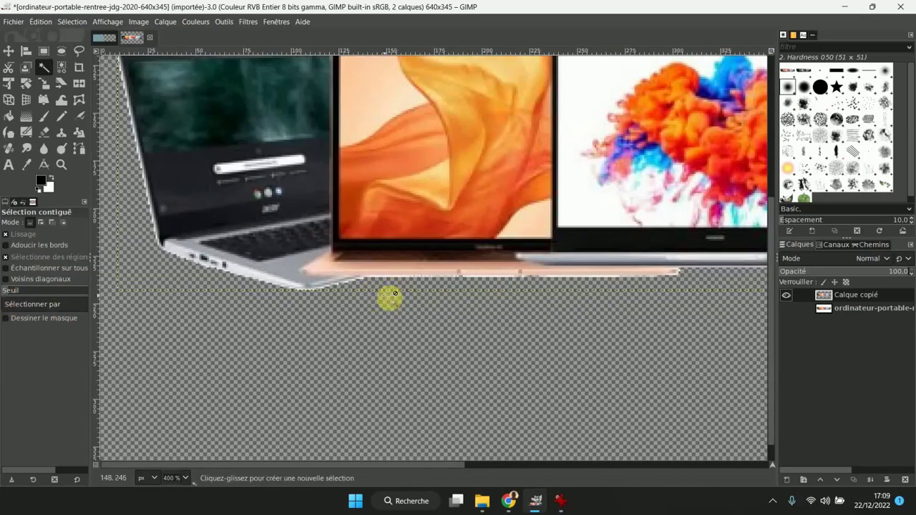
scroll(344, 309, "down", 3)
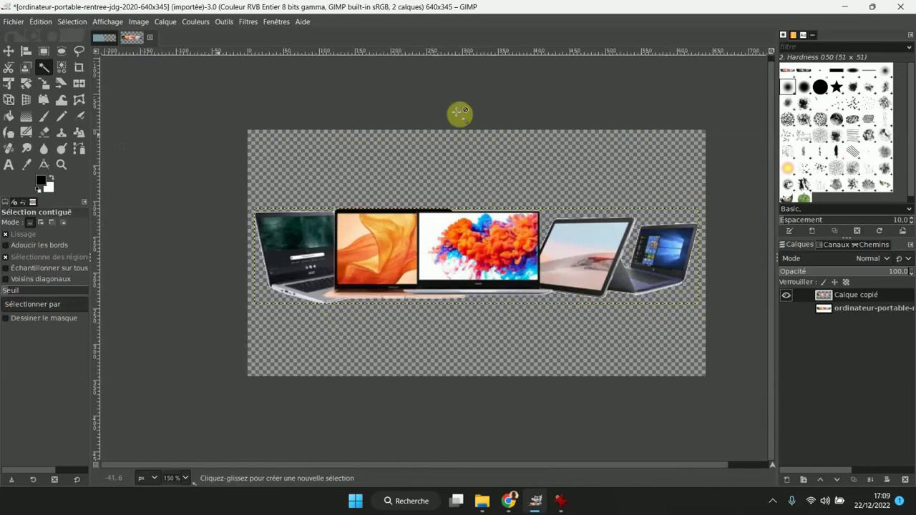
left_click(880, 309)
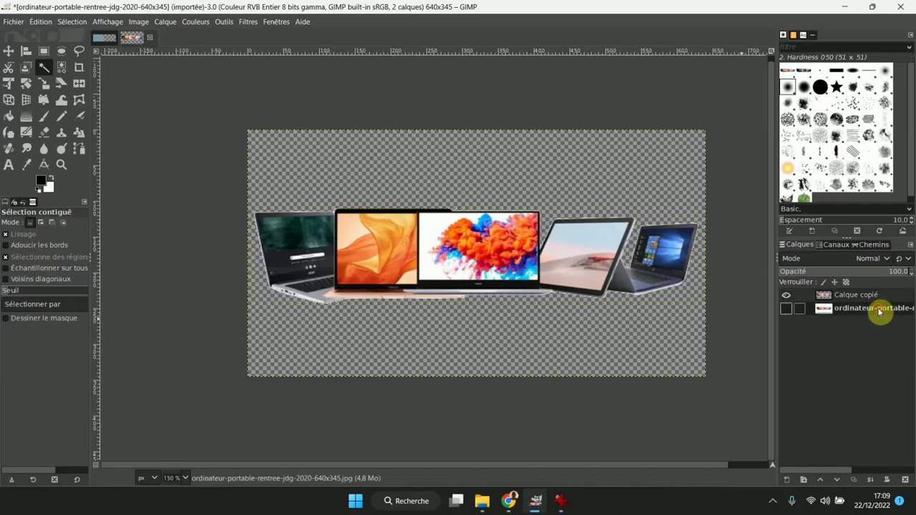
left_click(854, 295)
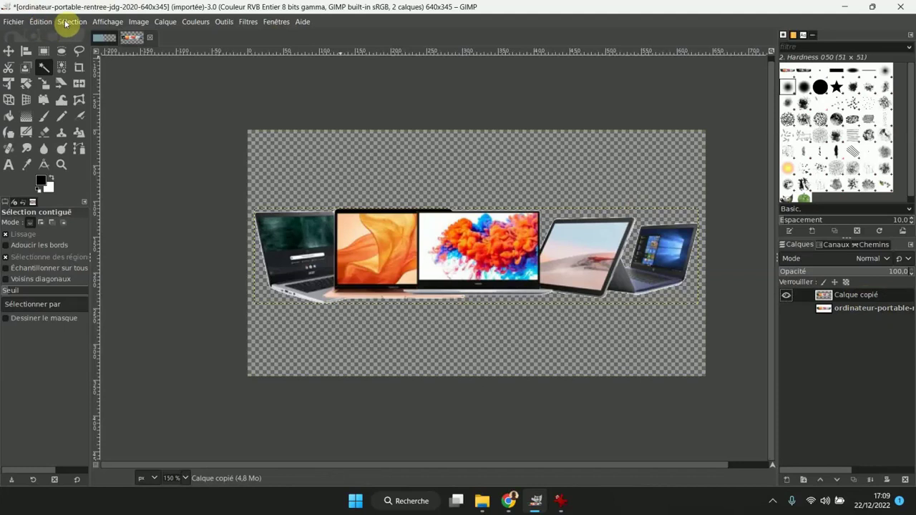
left_click(41, 21)
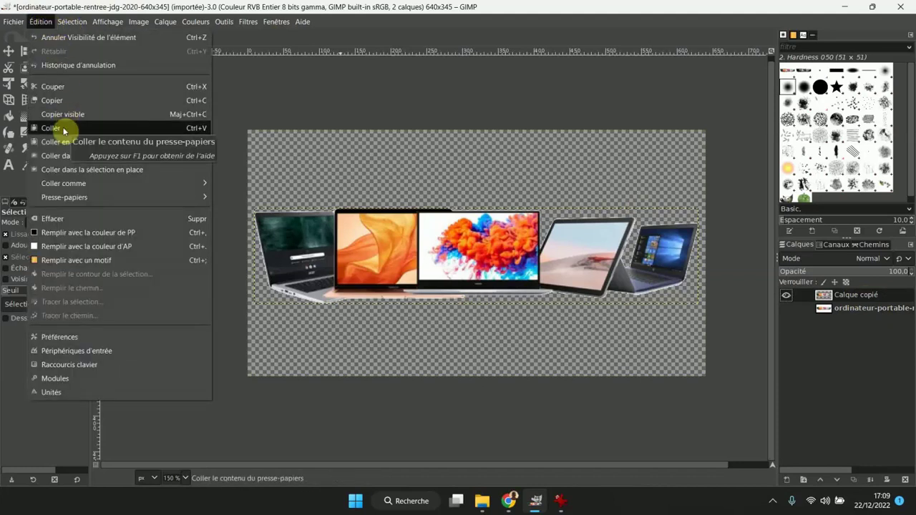
left_click(55, 100)
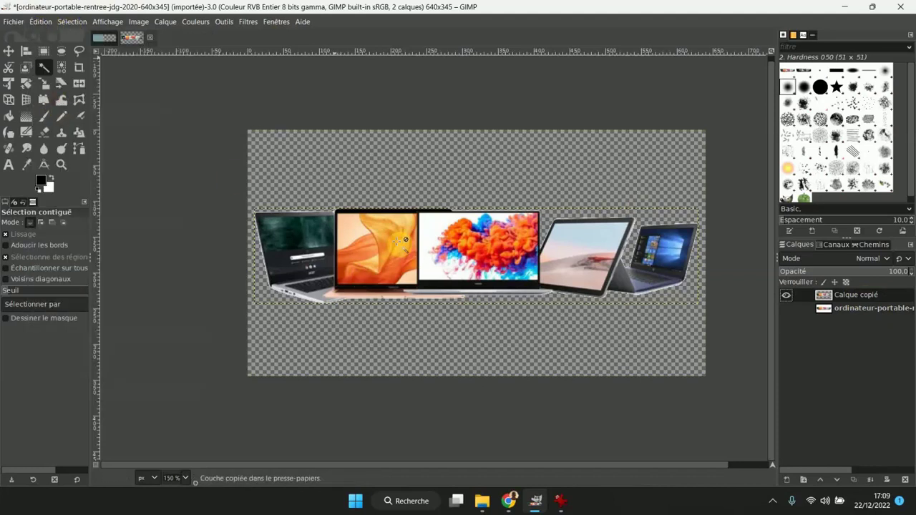
Switch to the sample-1 banner image, paste the cut-out laptops, and convert the floating selection into a new layer
left_click(121, 39)
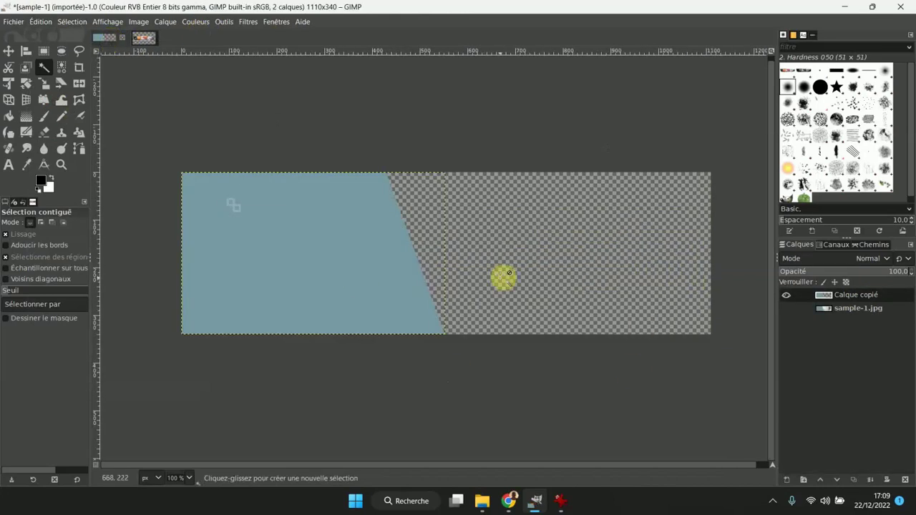
key("ctrl+v")
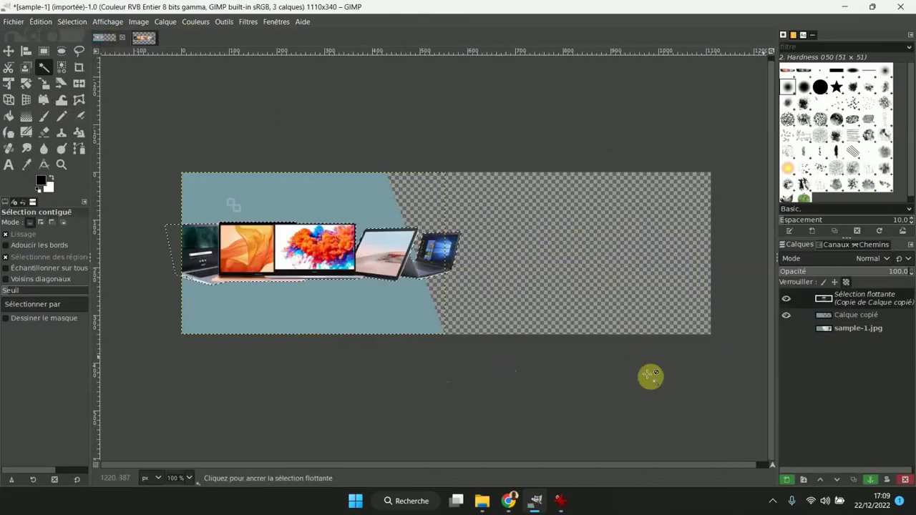
right_click(860, 302)
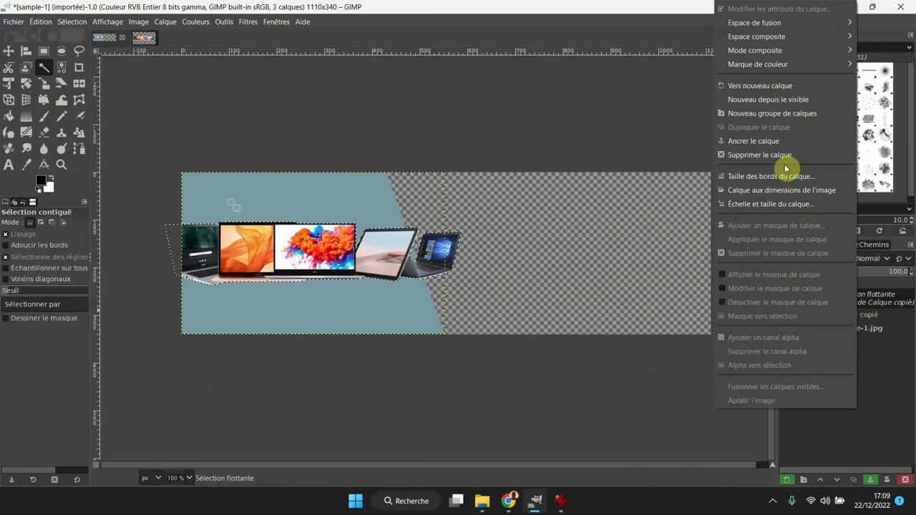
left_click(753, 86)
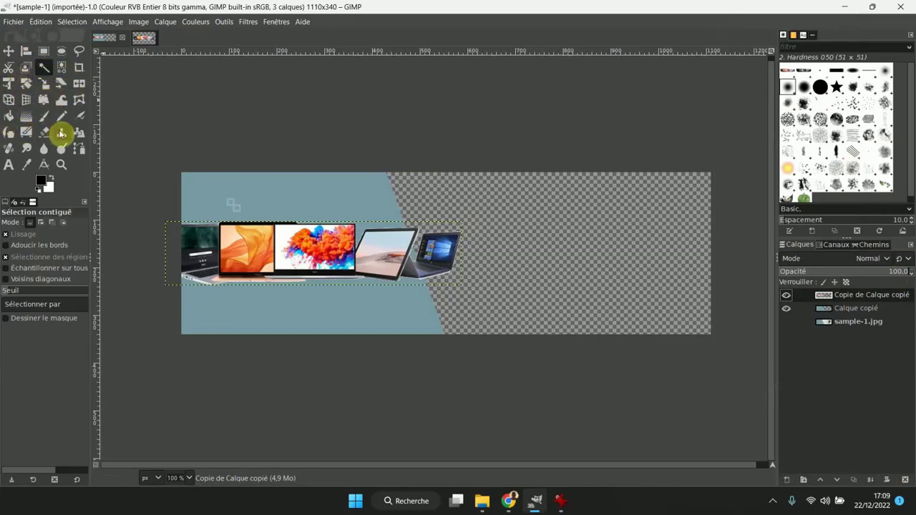
Move the cut-out laptops onto the transparent area beside the blue panel and scale them to 928 × 200 px
left_click(10, 52)
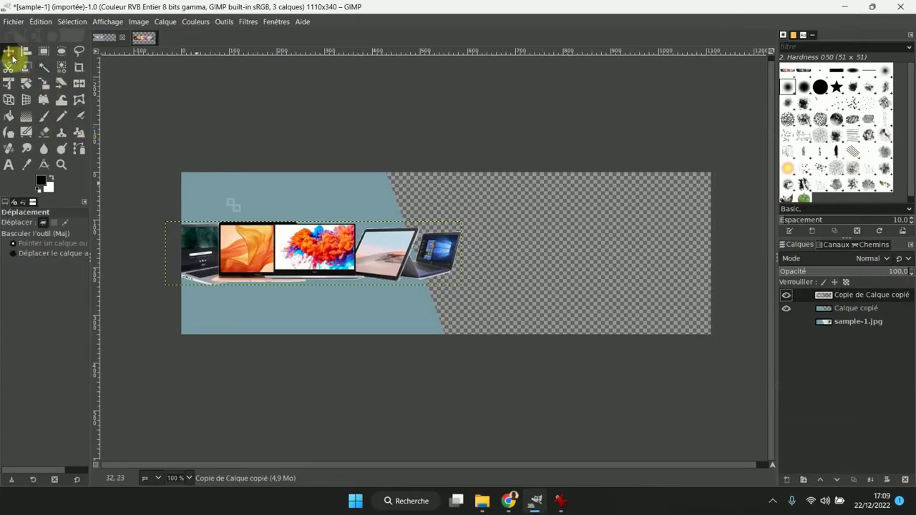
left_click_drag(308, 256, 558, 276)
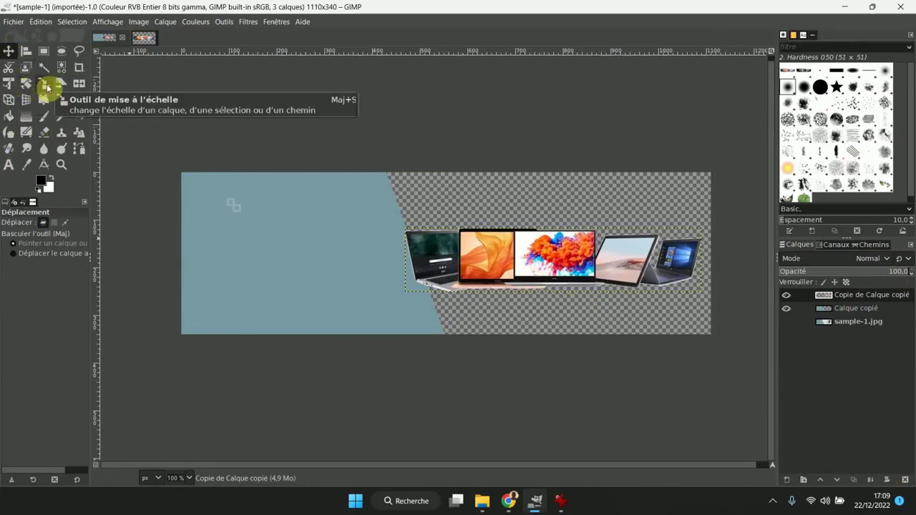
left_click(46, 87)
left_click(545, 267)
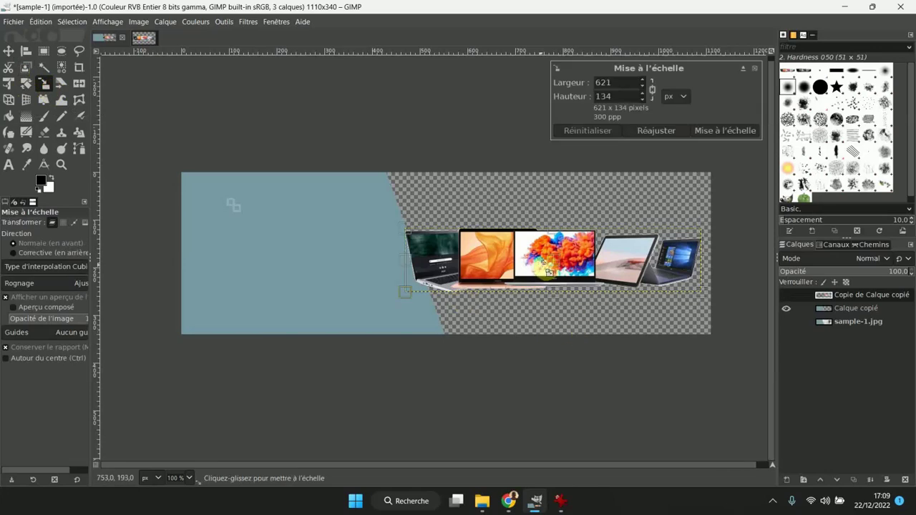
left_click(649, 88)
left_click_drag(407, 231, 301, 178)
left_click_drag(701, 294, 729, 318)
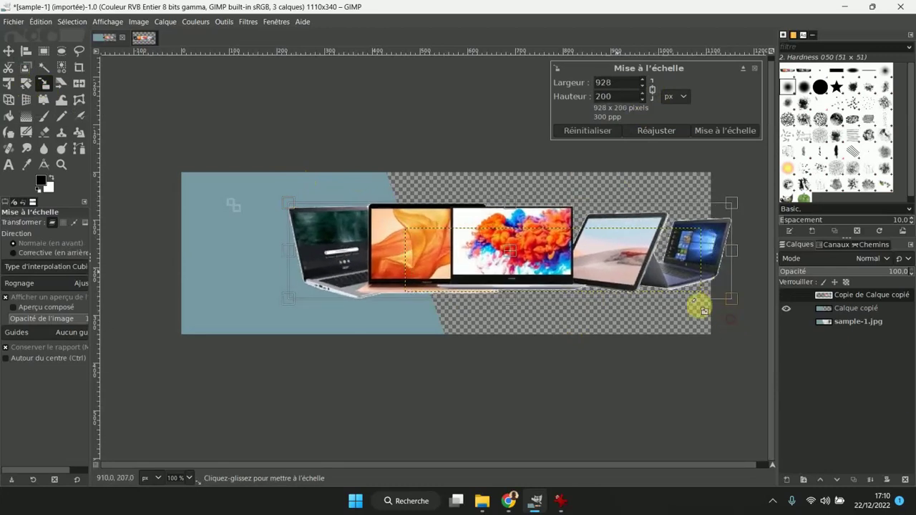
left_click(718, 138)
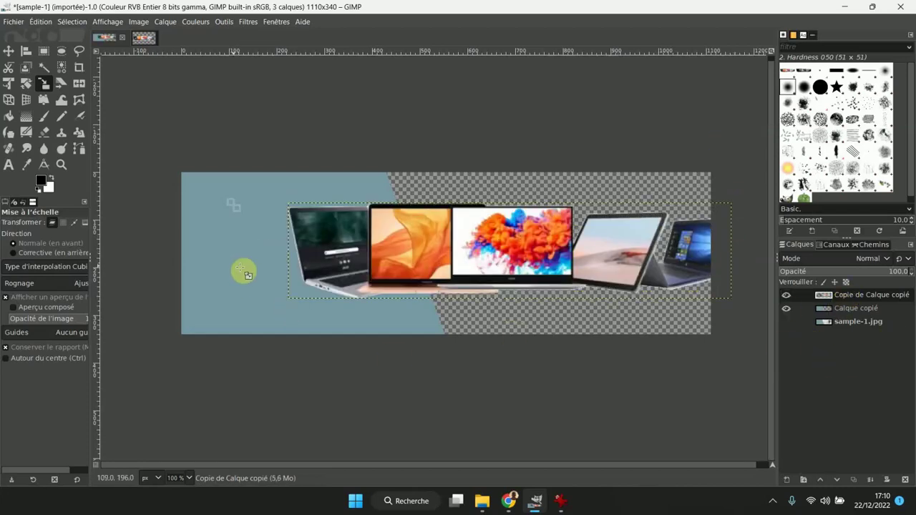
Raise the blue panel layer above the laptops layer and move the laptops down near the banner's lower edge
left_click(842, 308)
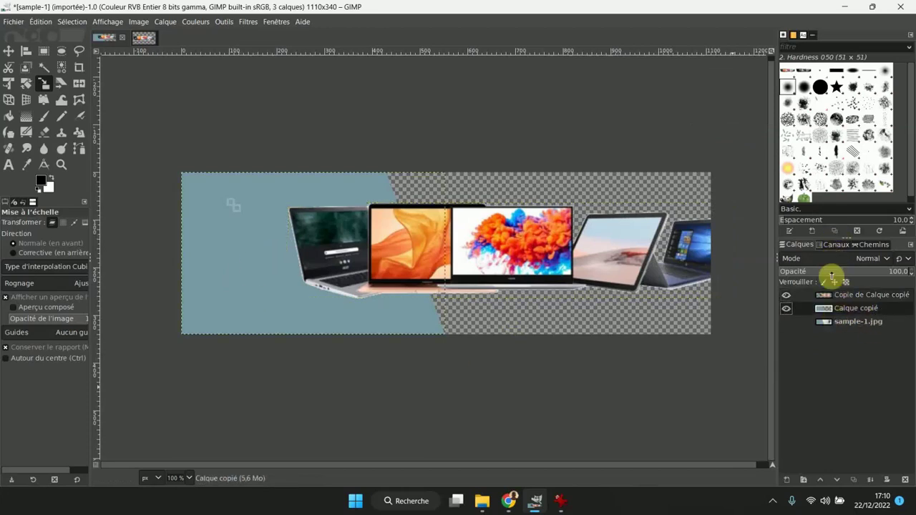
left_click_drag(844, 304, 842, 292)
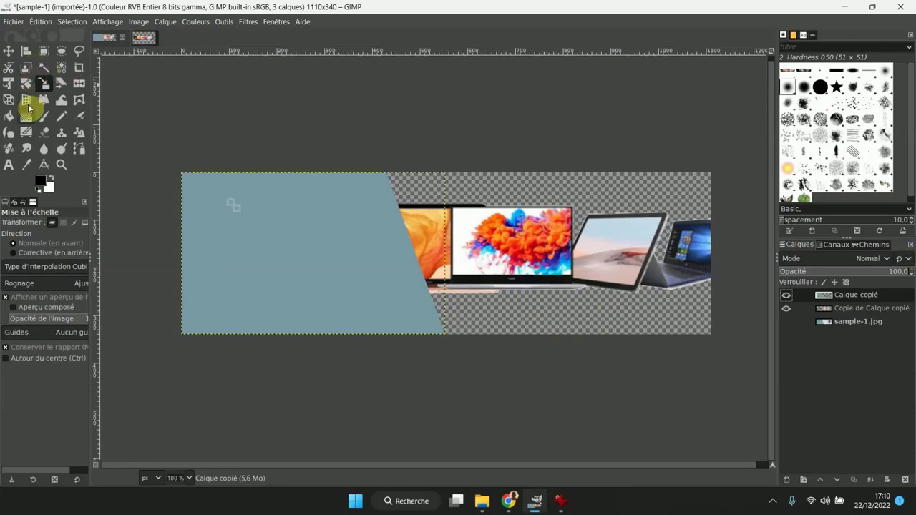
left_click(9, 52)
left_click_drag(532, 239, 543, 291)
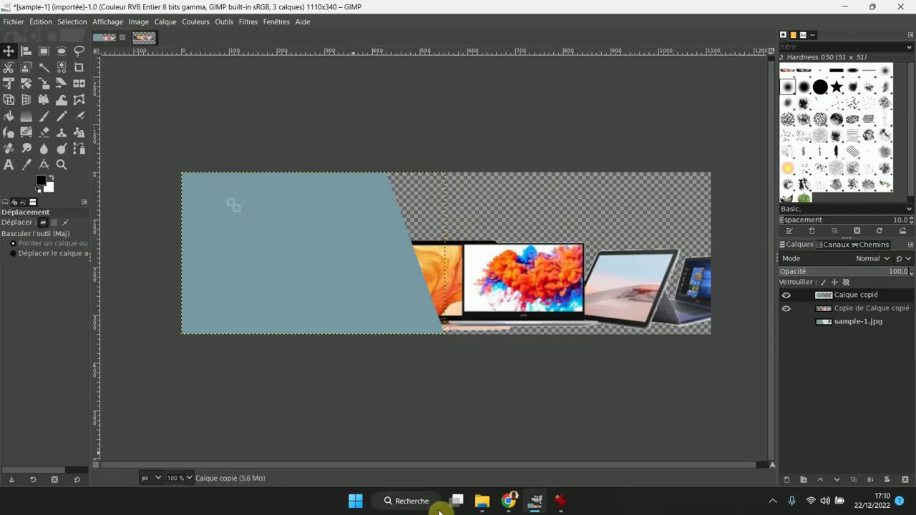
Pick the foreground colour 4f4f7b from the laptops with the Color Picker, open it for editing, and switch to Paletton
left_click(27, 167)
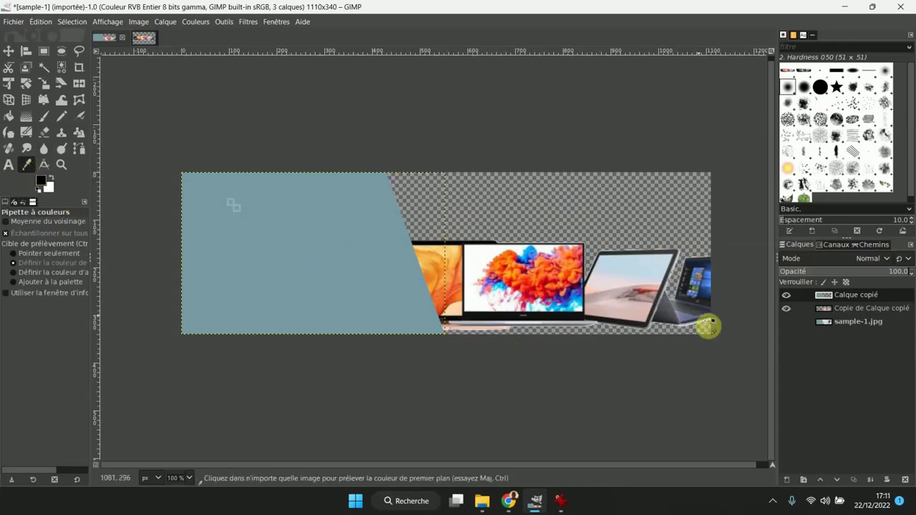
scroll(698, 315, "up", 5, "ctrl")
scroll(501, 333, "down", 2, "ctrl")
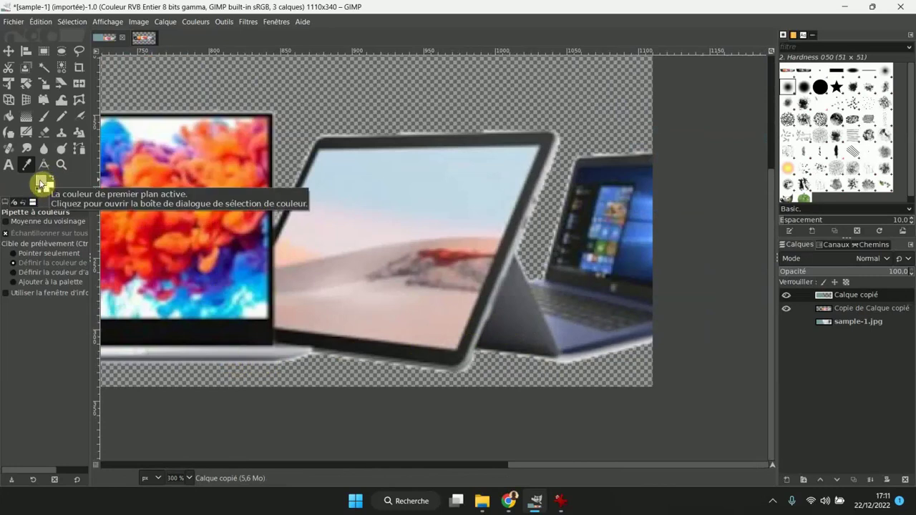
left_click(41, 184)
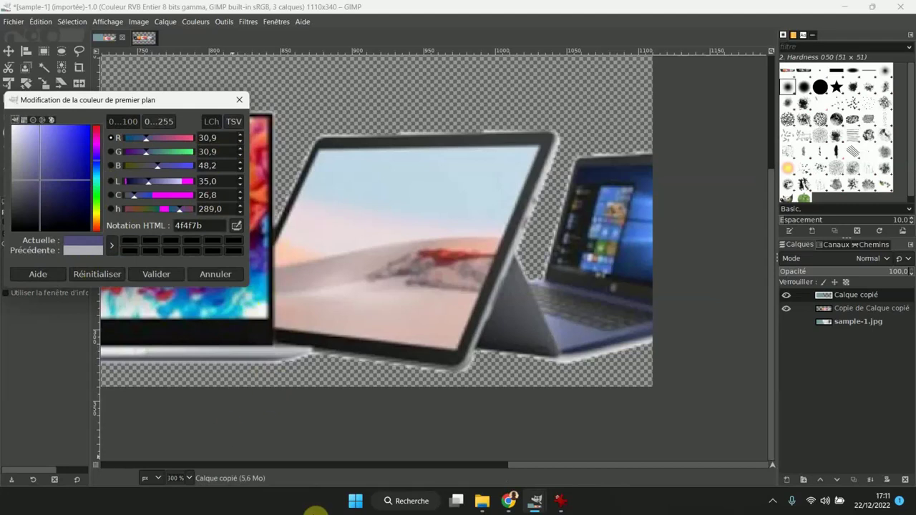
left_click(517, 503)
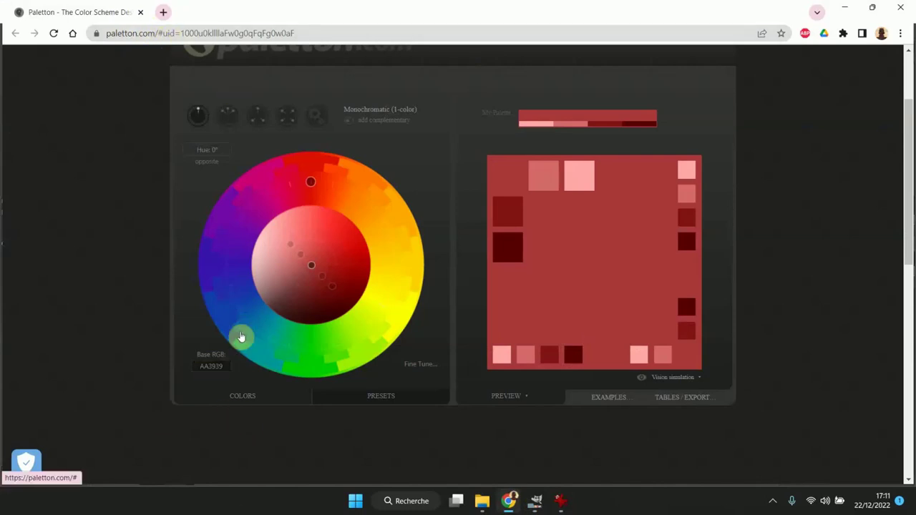
Try a muted base tone with a 58° hue and multi-colour schemes including Triad, ending on the Monochromatic scheme
left_click_drag(308, 271, 269, 279)
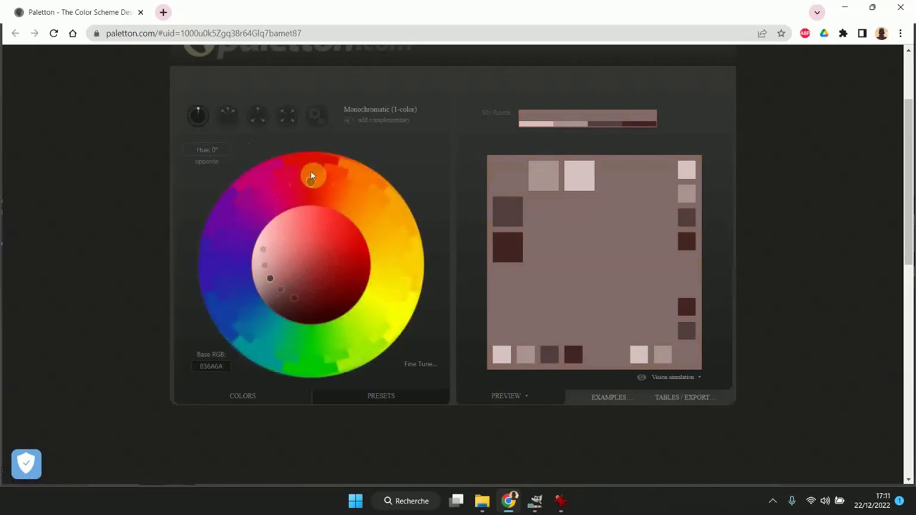
left_click_drag(312, 184, 380, 220)
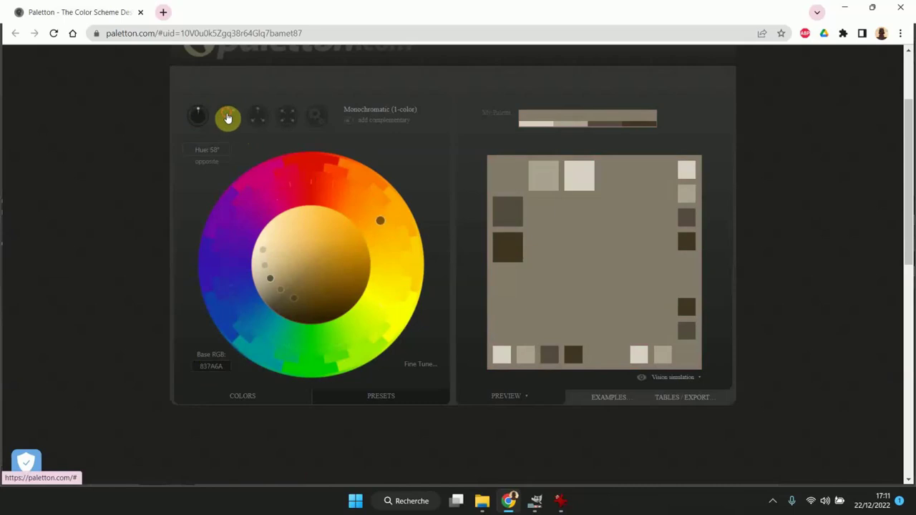
left_click(228, 117)
left_click(257, 118)
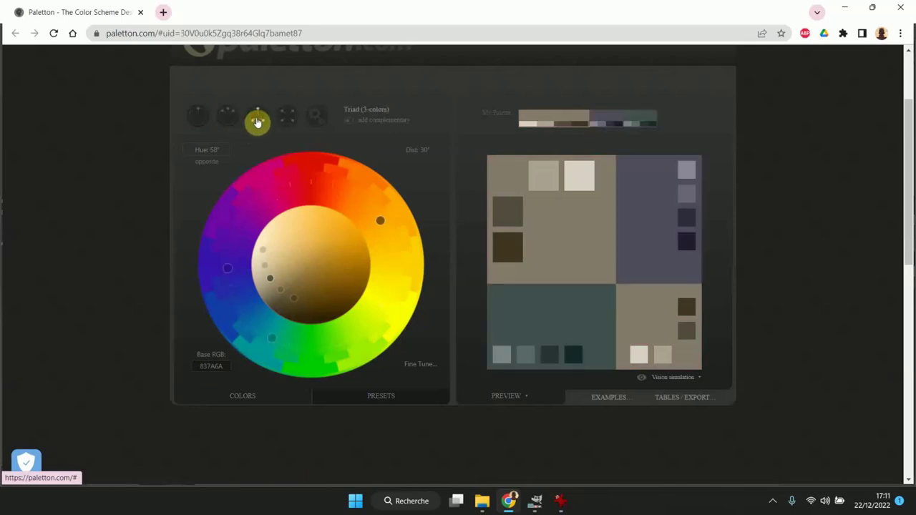
left_click(199, 116)
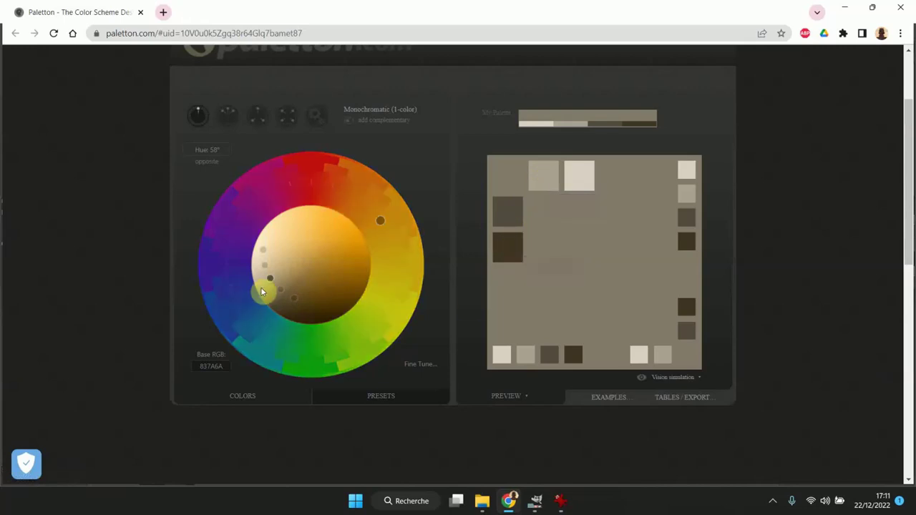
Copy the HTML notation 4f4f7b from GIMP's foreground colour dialog and apply it as Paletton's base colour
left_click(210, 372)
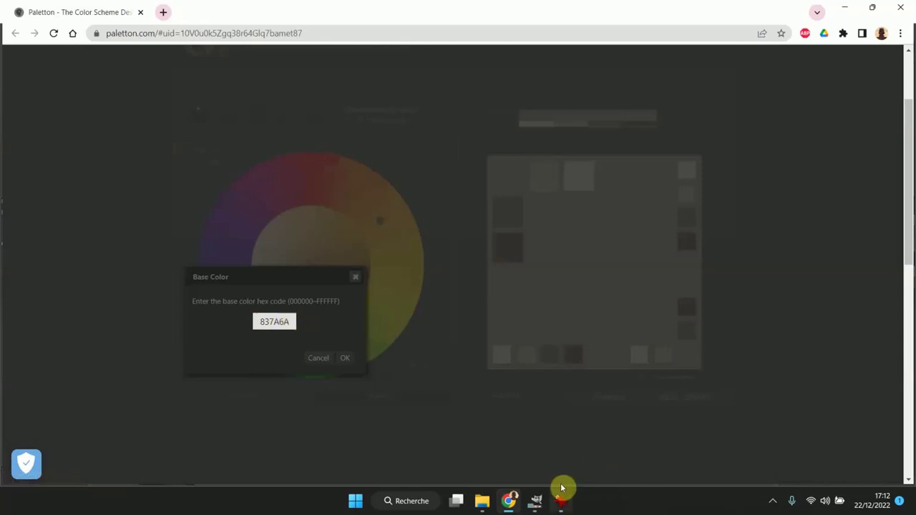
left_click(536, 501)
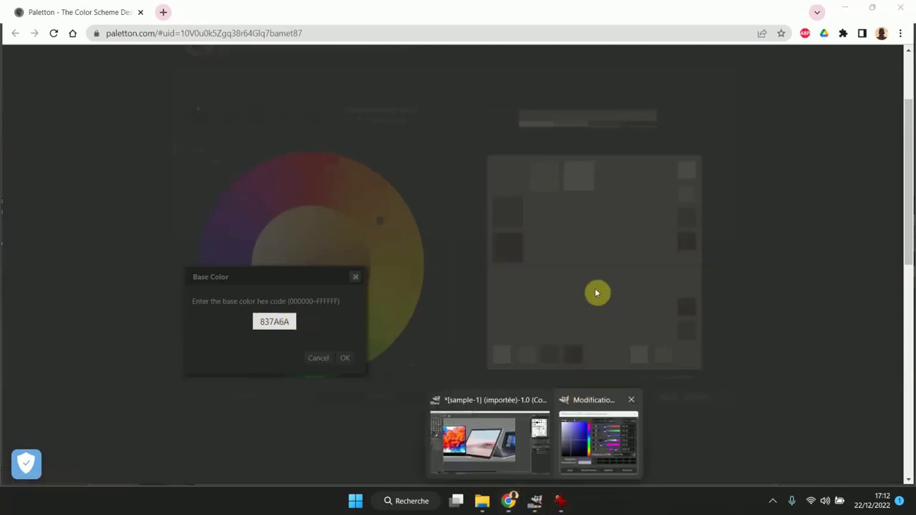
left_click(579, 433)
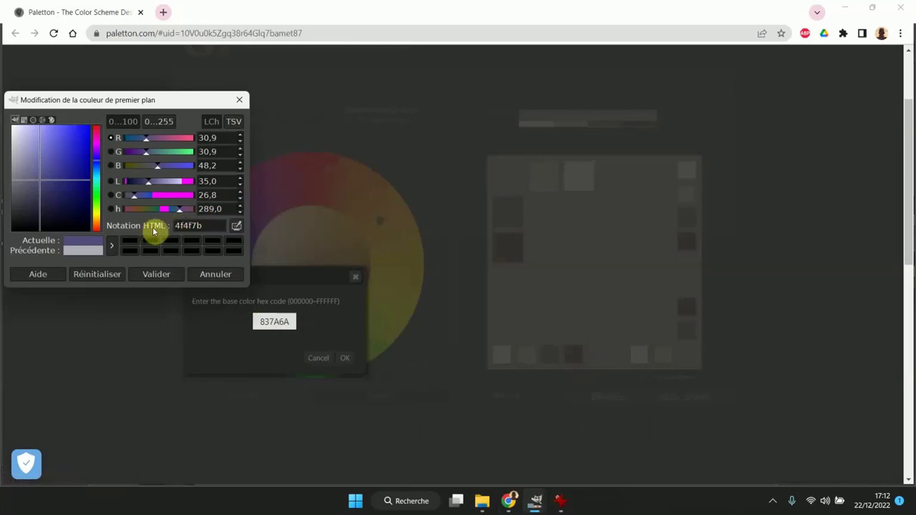
left_click_drag(217, 225, 159, 225)
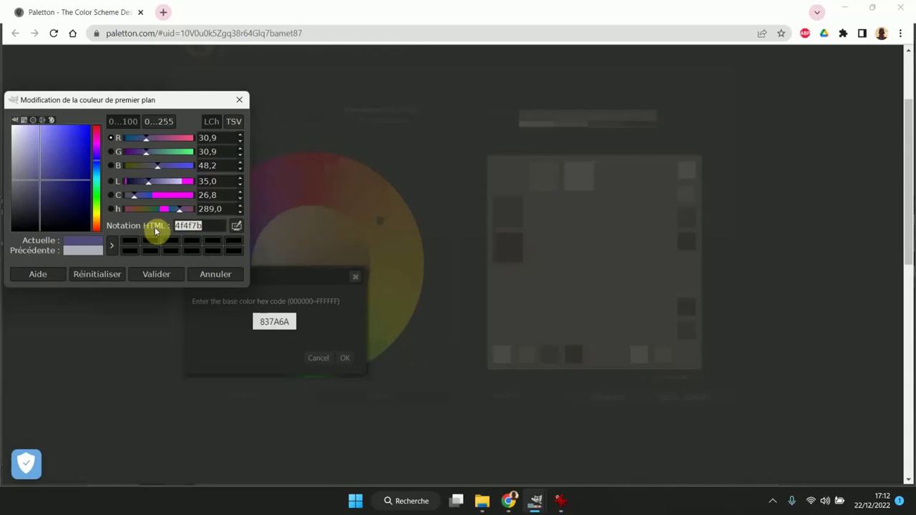
left_click(328, 322)
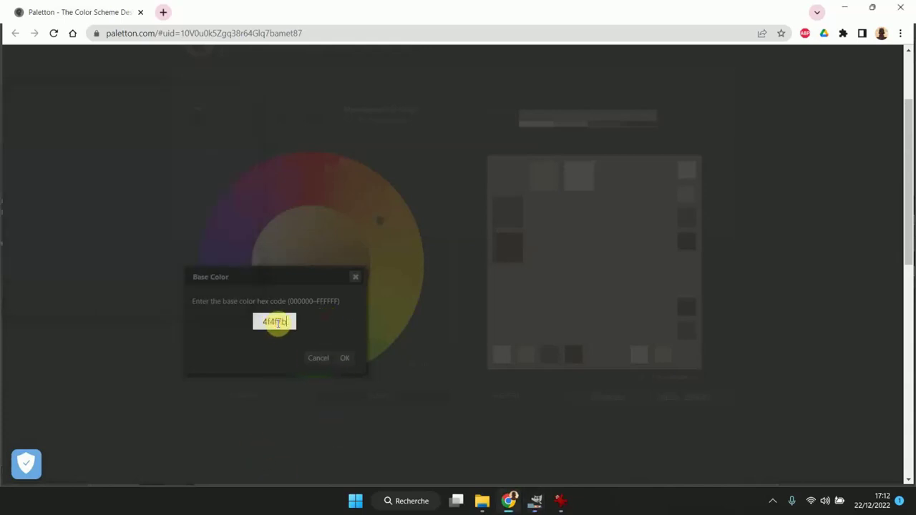
left_click(348, 359)
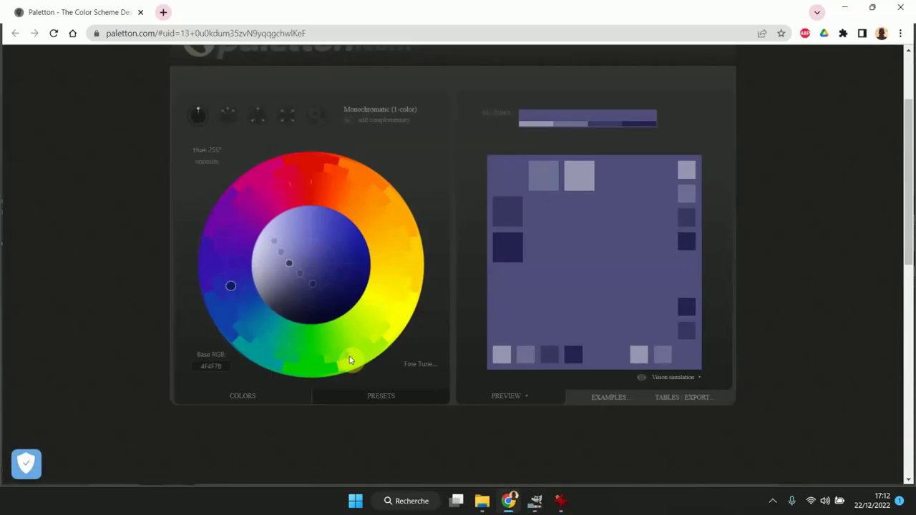
Switch back to GIMP and cancel the foreground colour edit
mouse_move(535, 499)
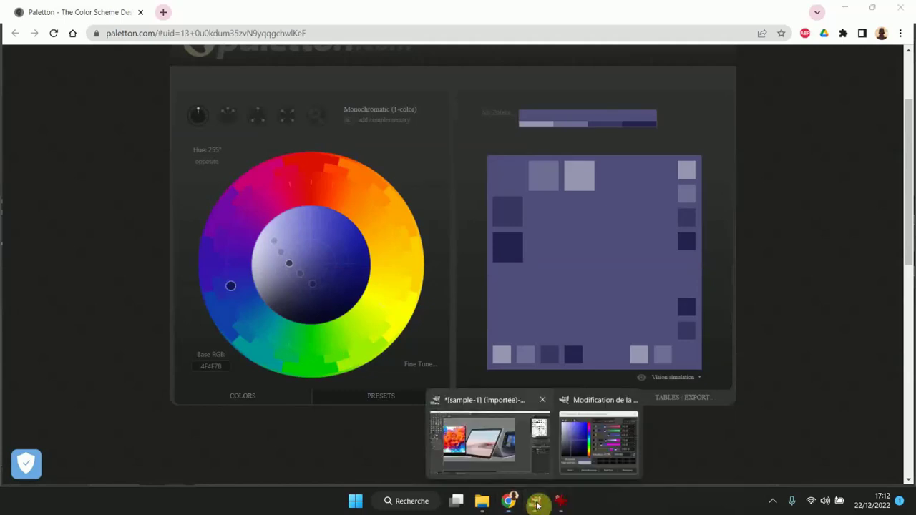
left_click(527, 466)
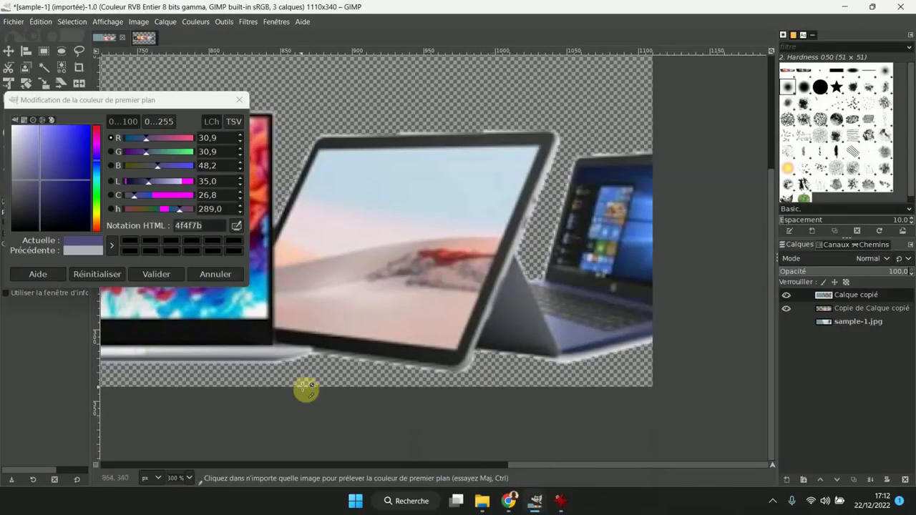
left_click(88, 252)
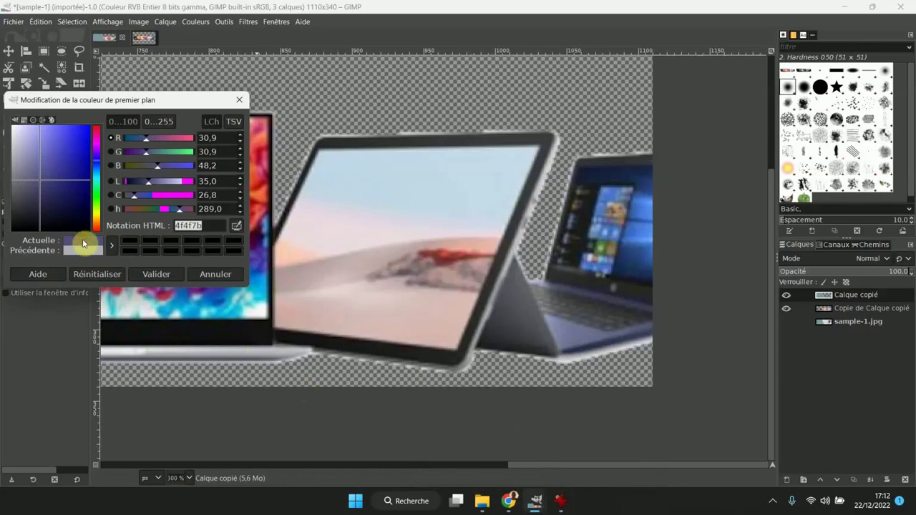
left_click(240, 274)
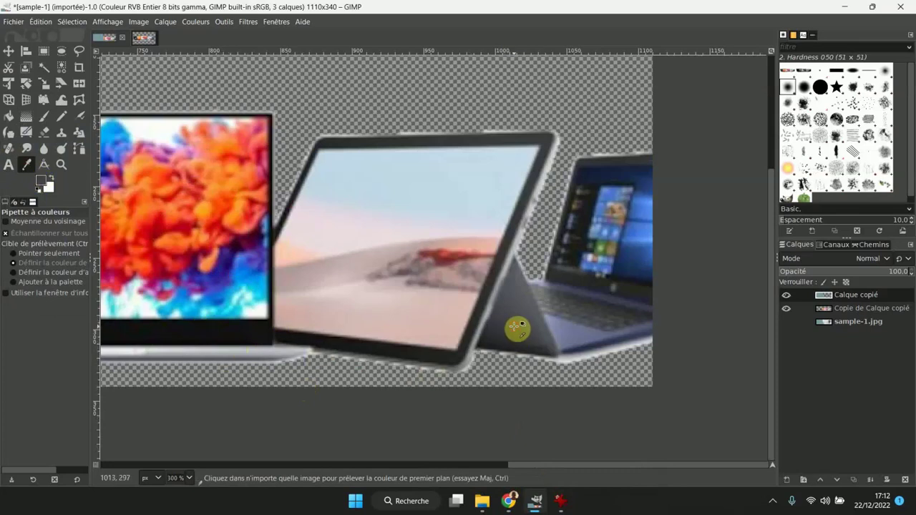
Reopen the foreground colour for editing, make the laptops layer active, and sample the dark grey 444549 from the tablet's stand
left_click(42, 181)
left_click(43, 182)
left_click(179, 224)
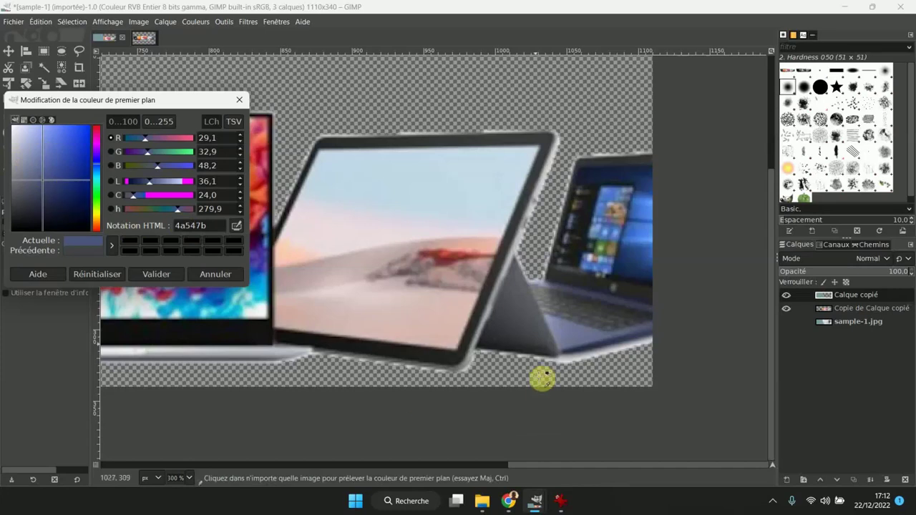
left_click(853, 309)
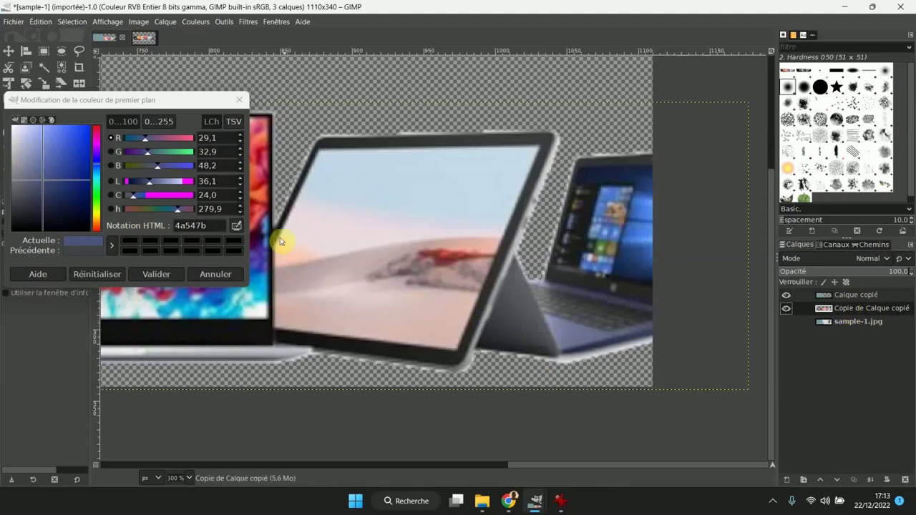
left_click(236, 226)
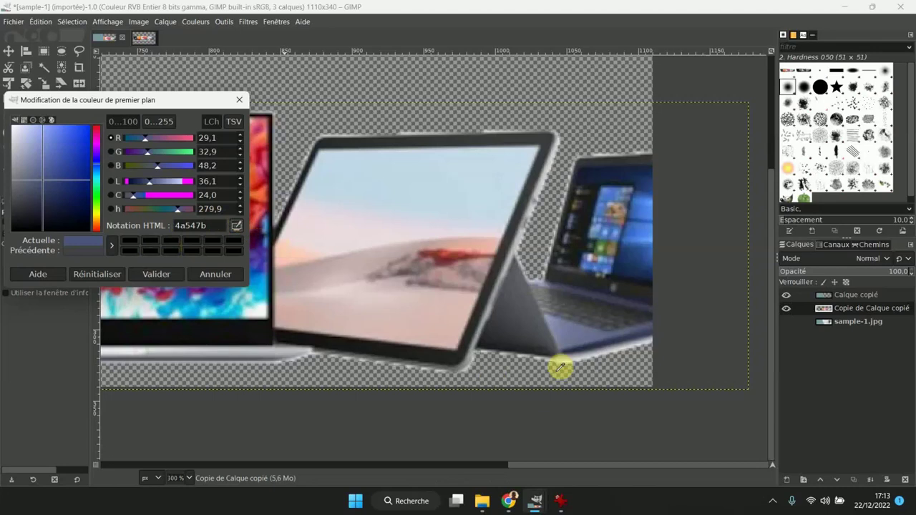
left_click(518, 321)
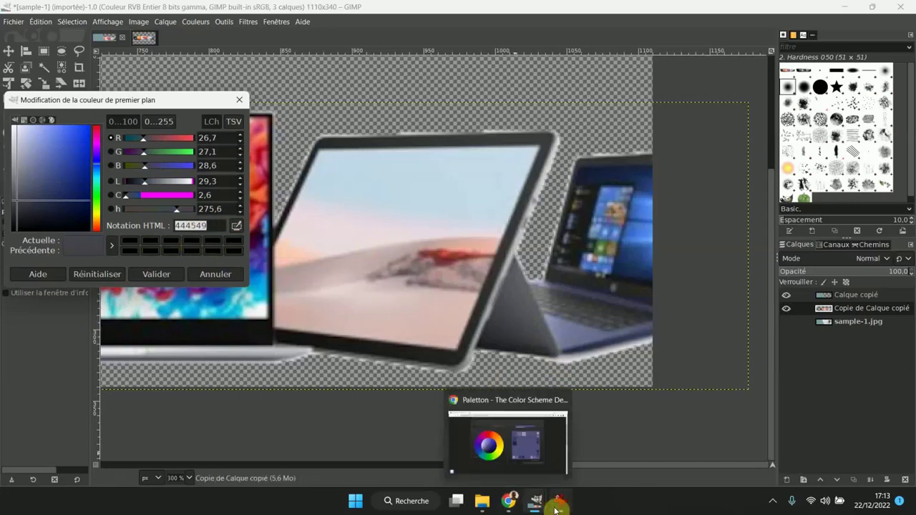
Switch to Paletton and set the base colour to 444549
left_click(508, 501)
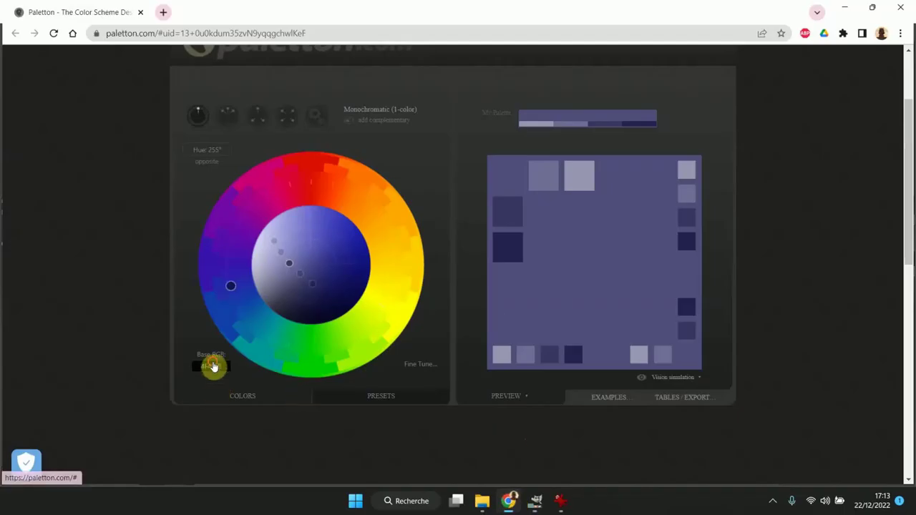
left_click(213, 367)
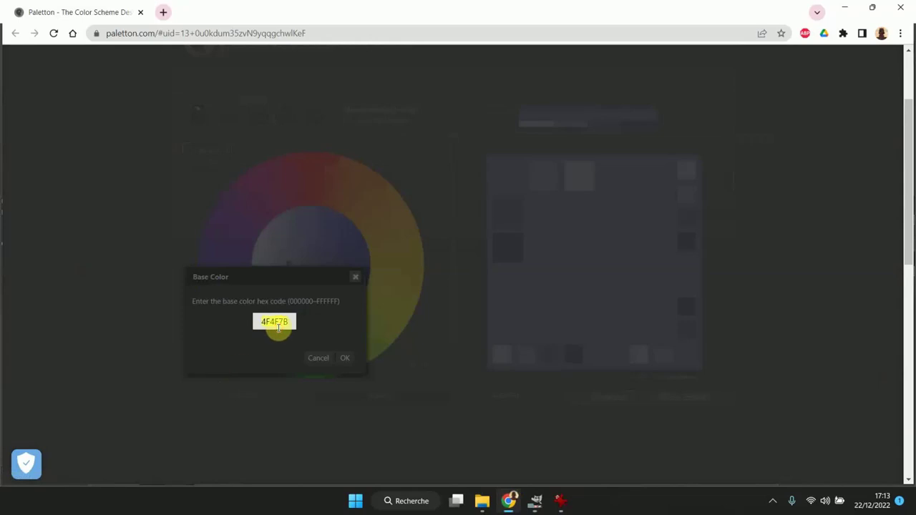
left_click(346, 359)
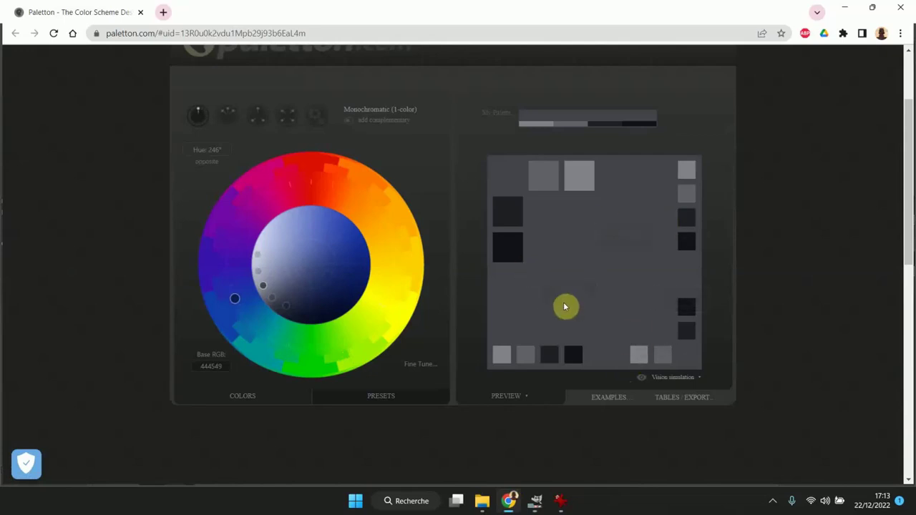
Lighten the base colour to 6B6C6F and open the palette's colour tables for export
mouse_move(269, 287)
left_mouse_down()
mouse_move(286, 277)
mouse_move(273, 285)
mouse_move(258, 273)
left_mouse_up()
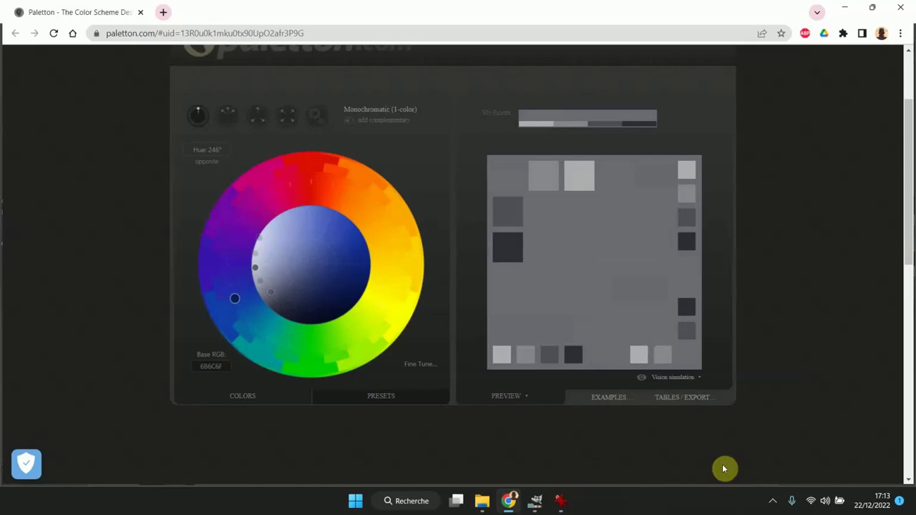
left_click(692, 398)
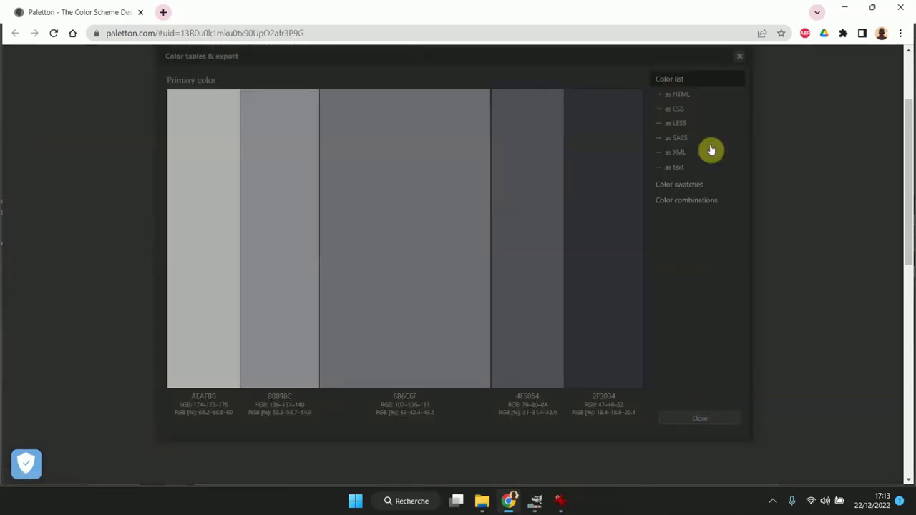
Try to export the palette's colour list as HTML and close the colour tables
left_click(685, 94)
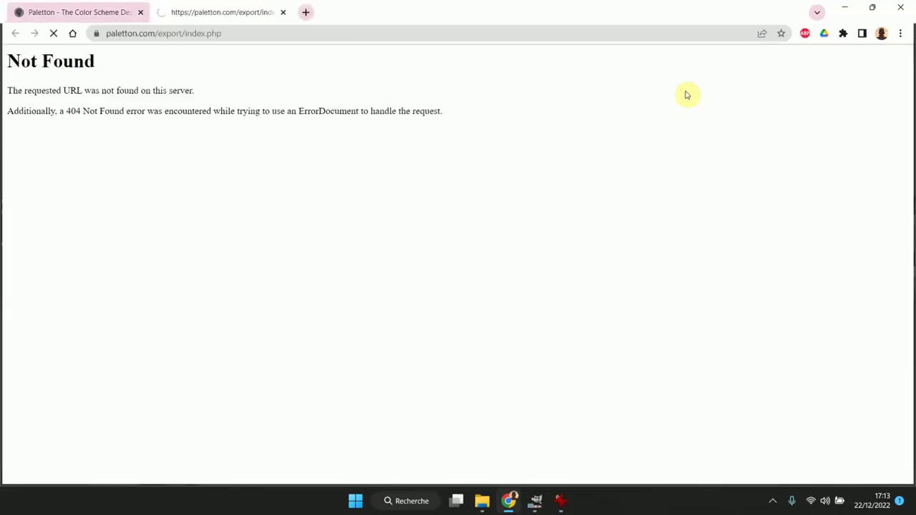
left_click(284, 13)
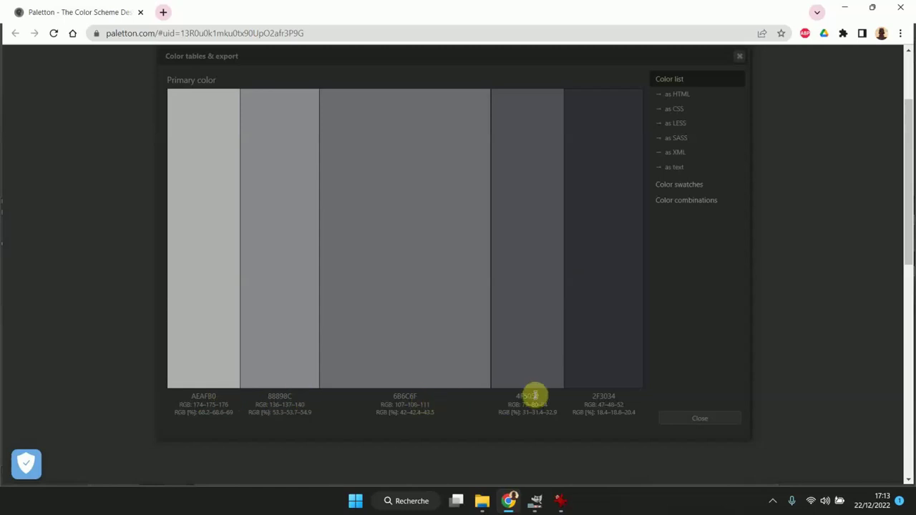
left_click(706, 420)
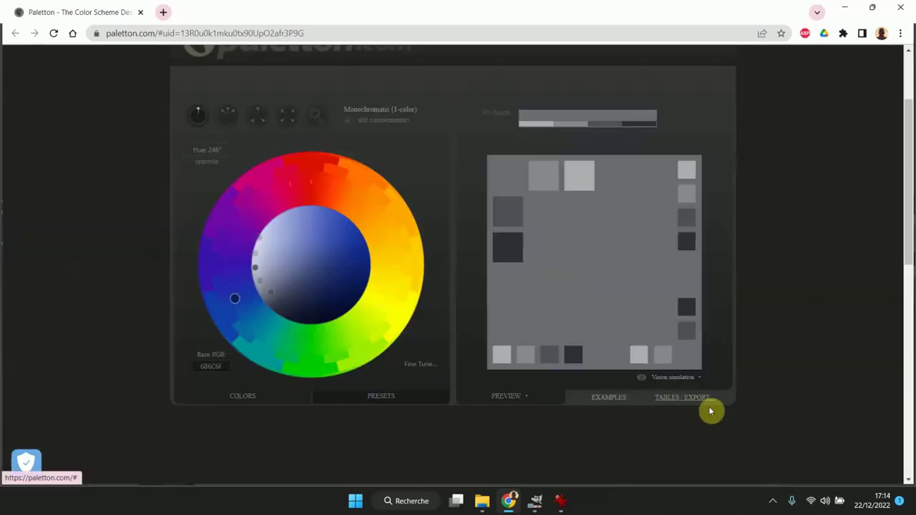
Examine the palette preview's shades and open the colour details of its darkest shade
mouse_move(512, 258)
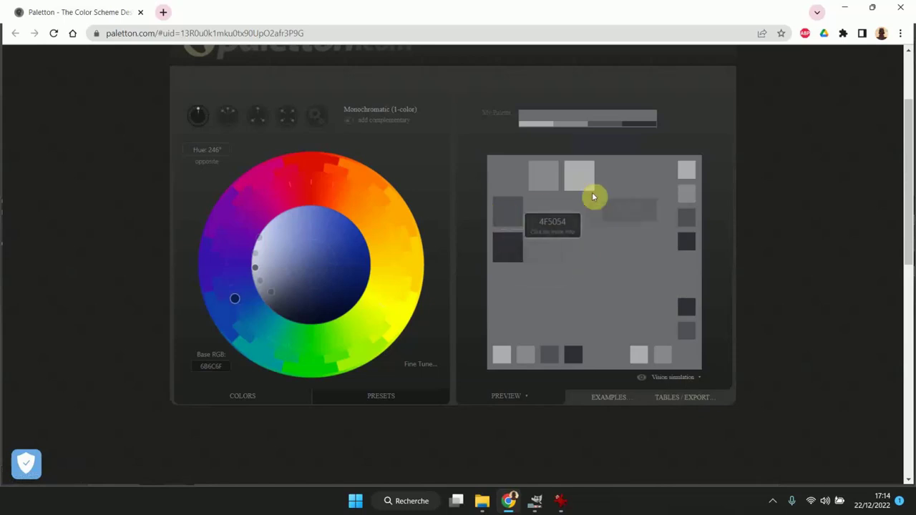
mouse_move(597, 184)
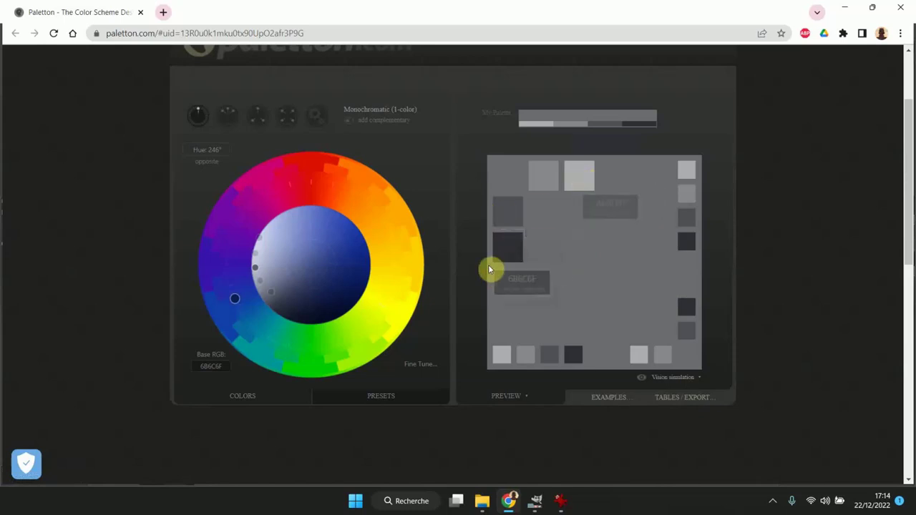
left_click(510, 254)
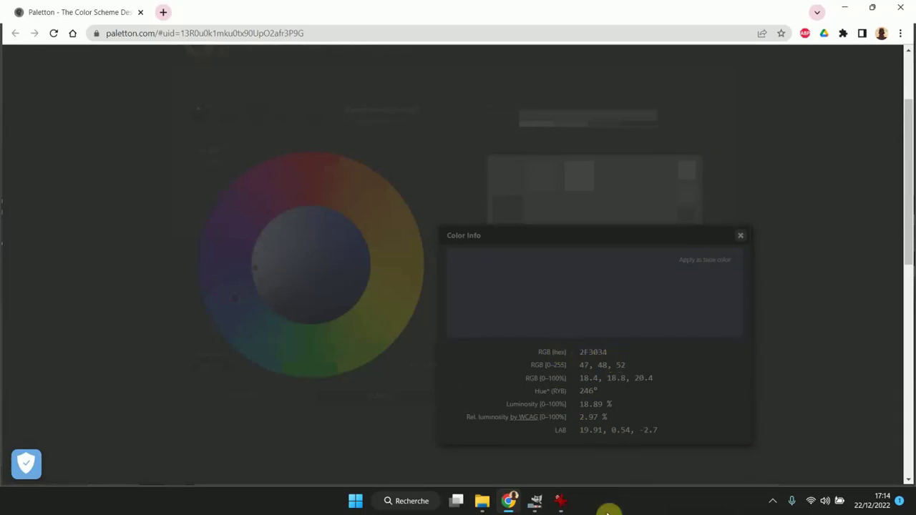
Switch back to GIMP and close the foreground colour editor
mouse_move(537, 501)
left_click(493, 430)
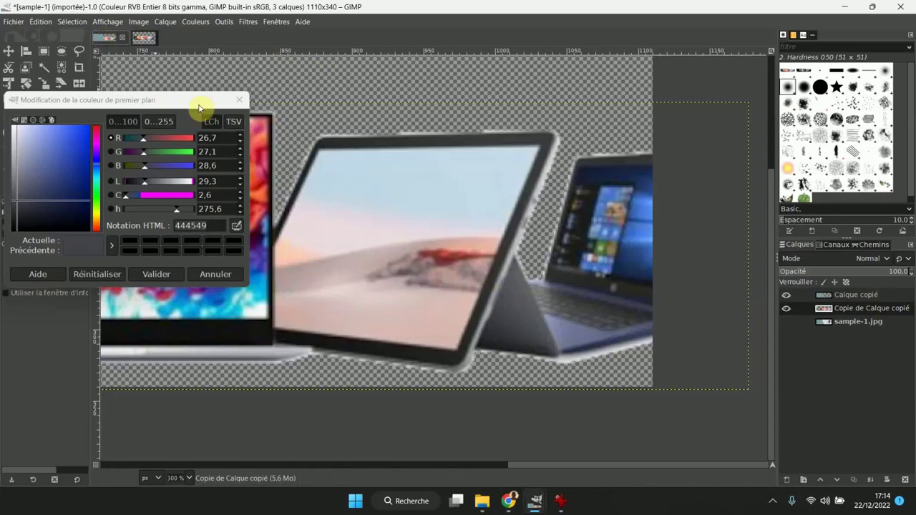
left_click(239, 100)
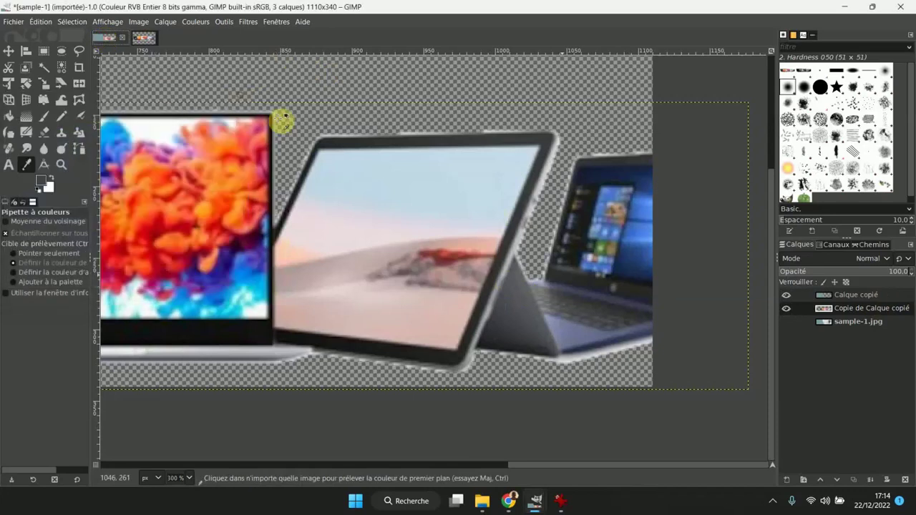
Hide the laptops layer and bucket-fill the slanted panel on its own layer with the current dark grey foreground colour
left_click(787, 322)
left_click(786, 309)
left_click(786, 322)
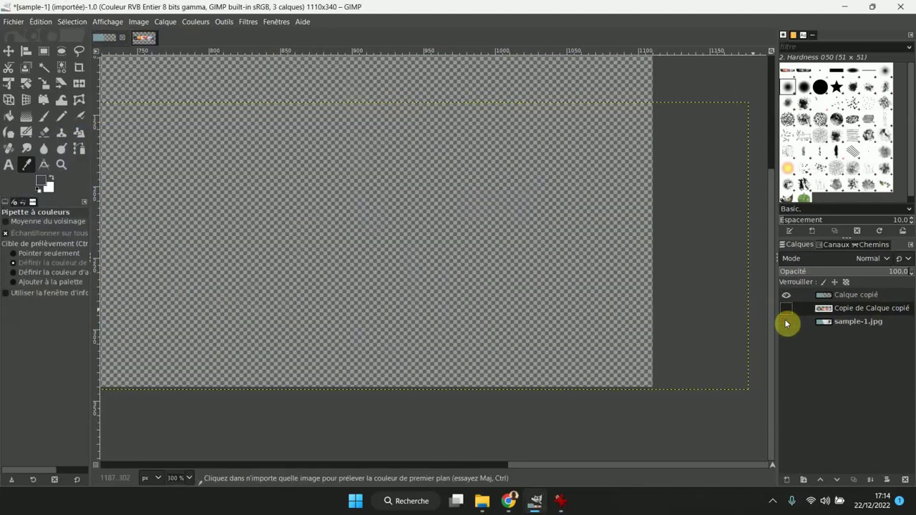
scroll(514, 336, "down", 4, "ctrl")
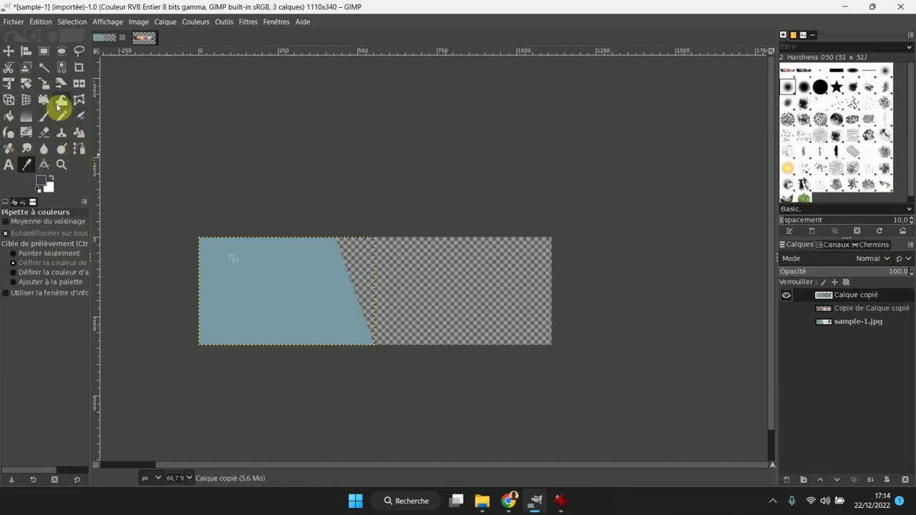
left_click(10, 118)
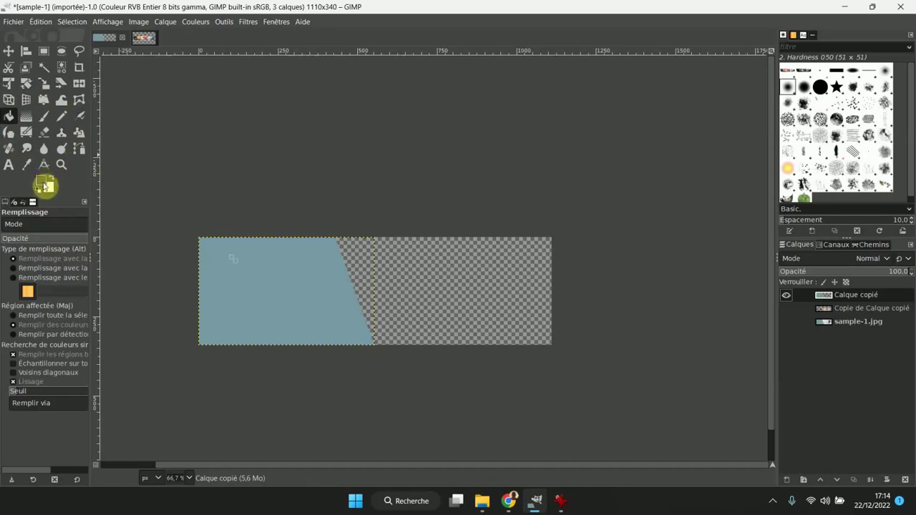
left_click(274, 290)
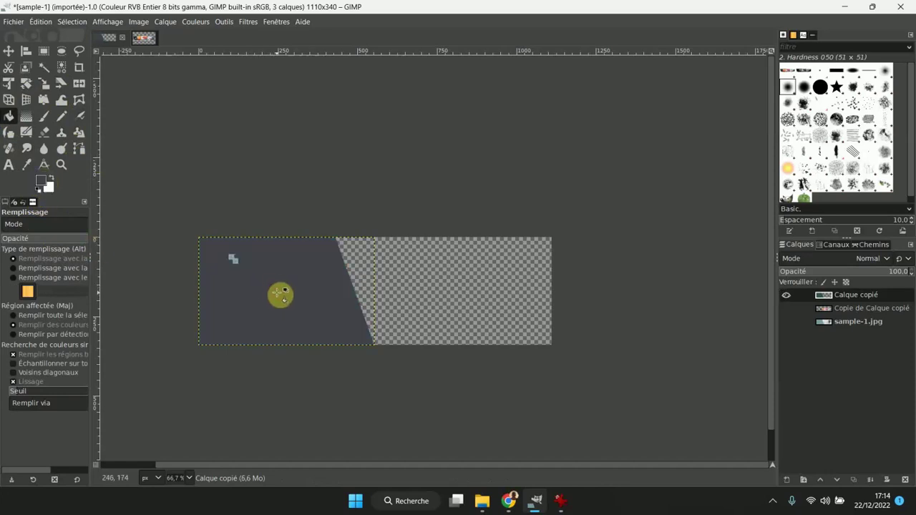
Look up the darkest shade's hex code in Paletton and set GIMP's foreground colour to 2F3034
left_click(42, 184)
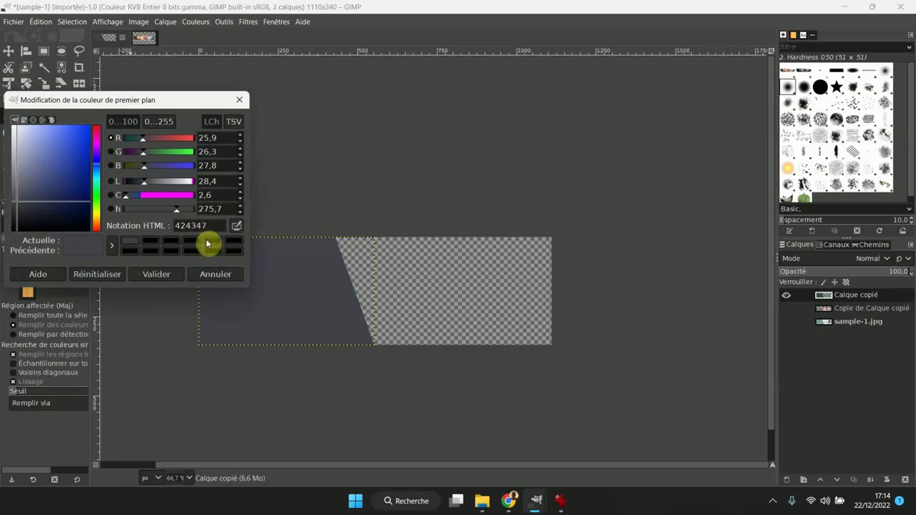
left_click(508, 502)
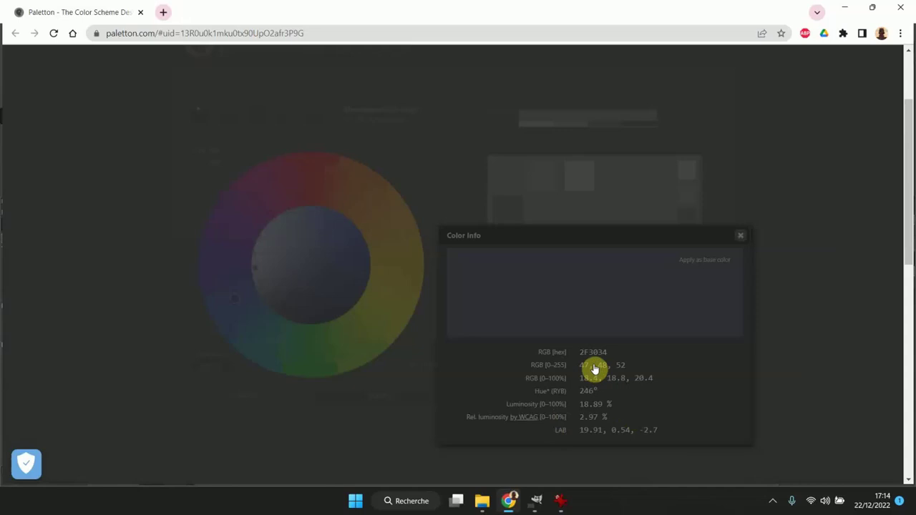
mouse_move(511, 504)
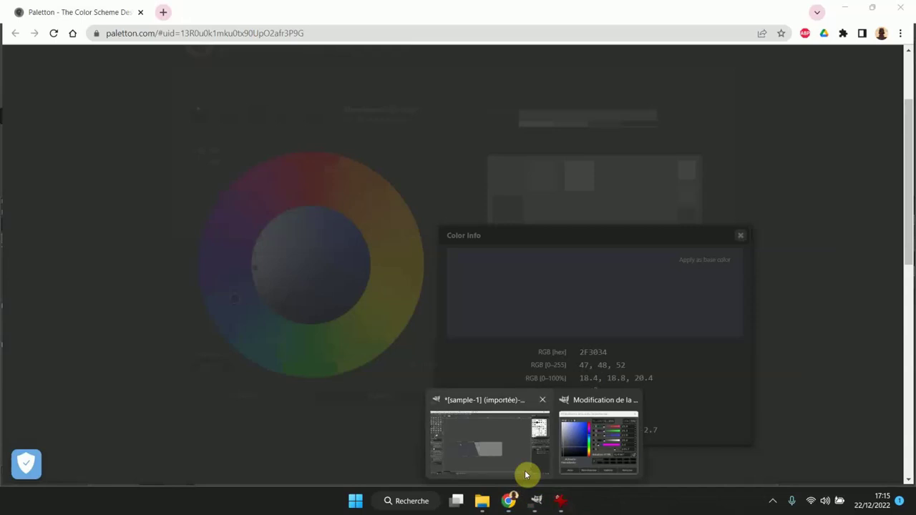
left_click(524, 440)
left_click(181, 226)
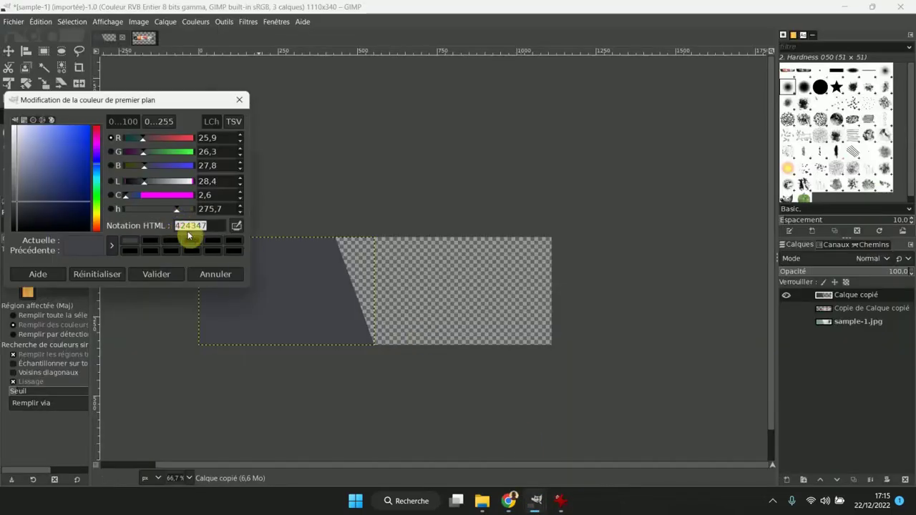
type("2F30")
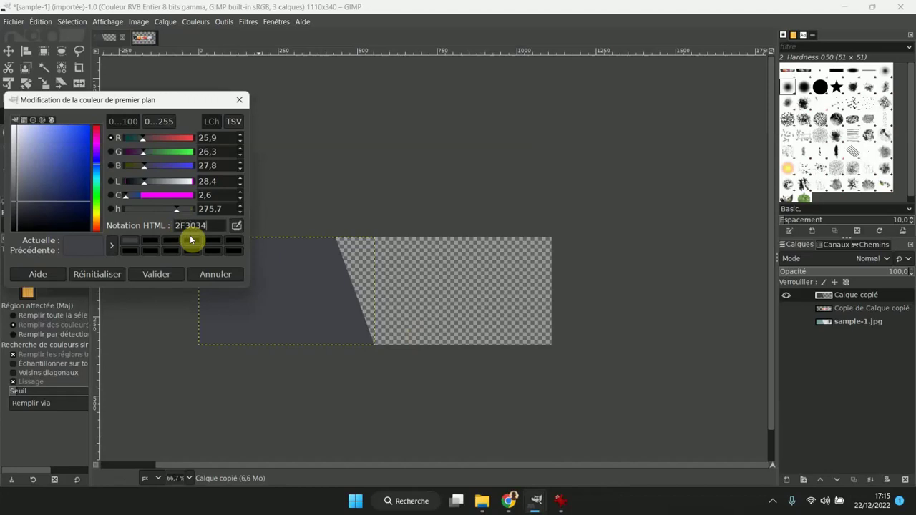
key("Return")
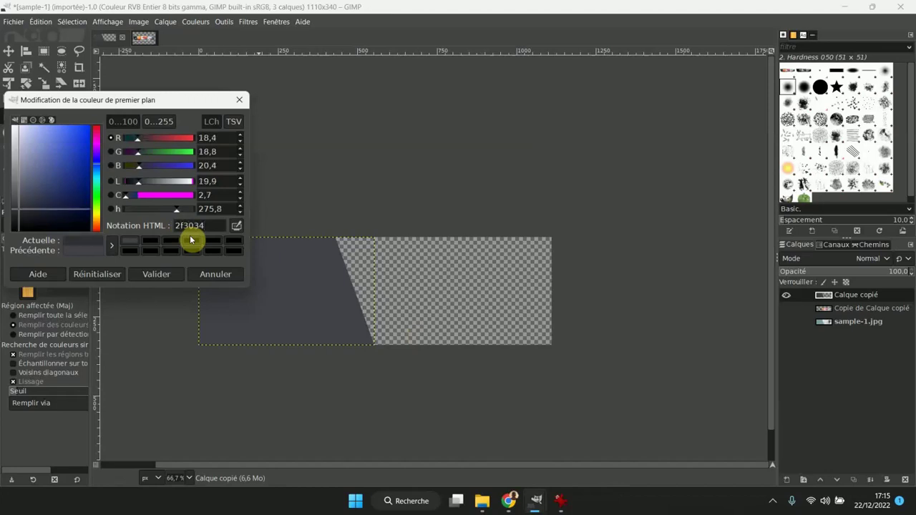
left_click(157, 275)
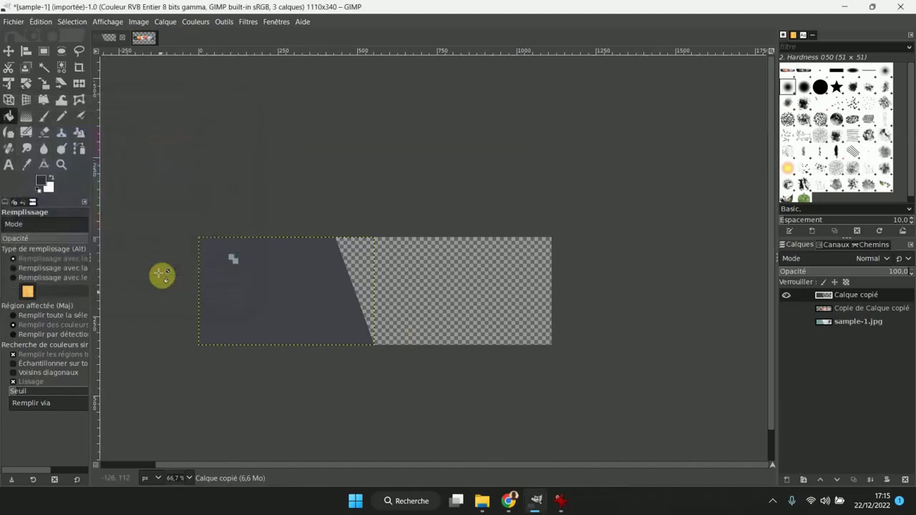
Fill the slanted panel and the insides of its two small overlapping squares with the new foreground colour
left_click(269, 301)
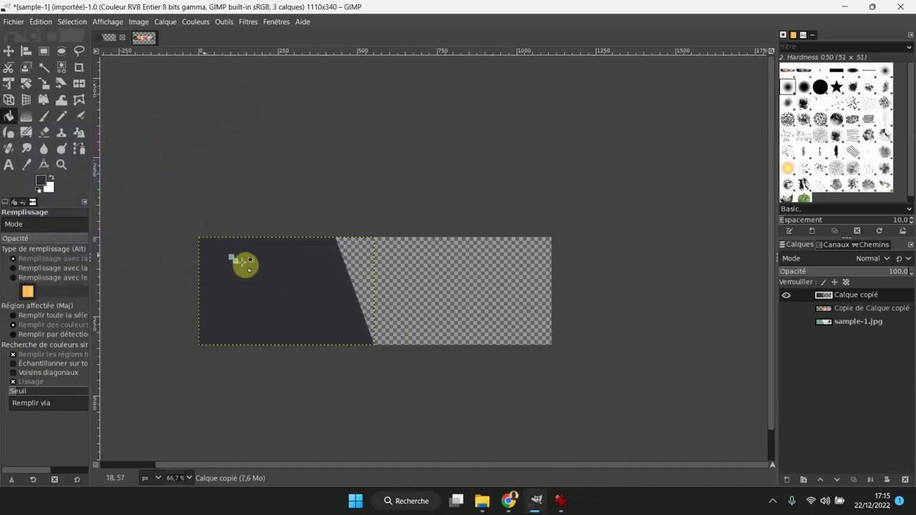
scroll(213, 258, "up", 6)
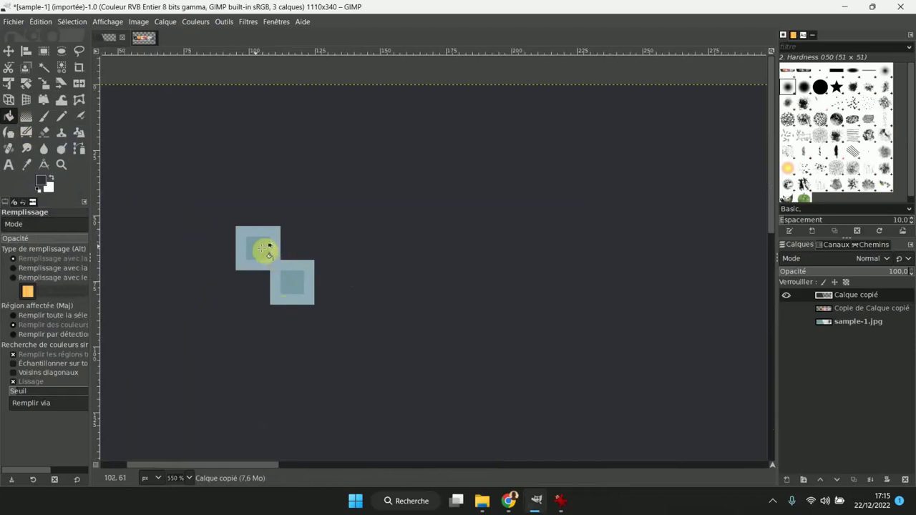
left_click(291, 288)
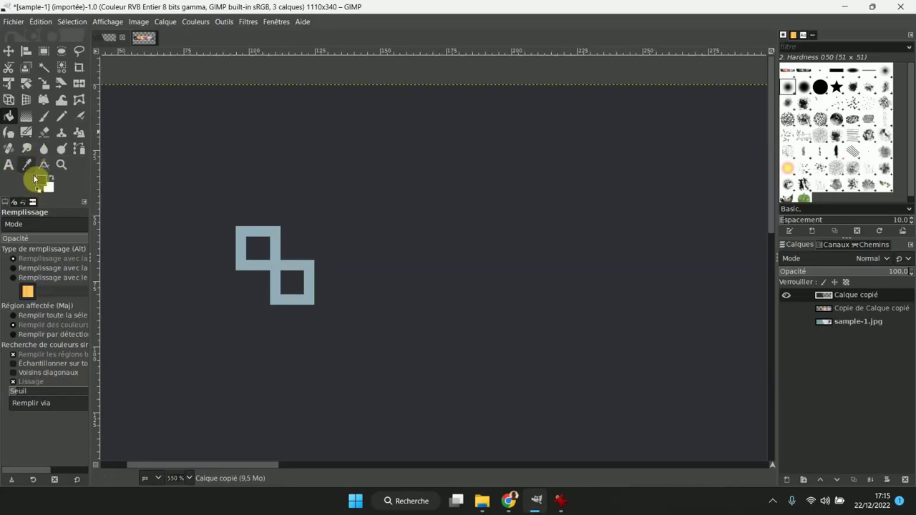
Paint over the outlines of the two small squares with the Paintbrush and the 51 px Hardness 050 brush
left_click(45, 119)
left_click_drag(235, 239, 341, 302)
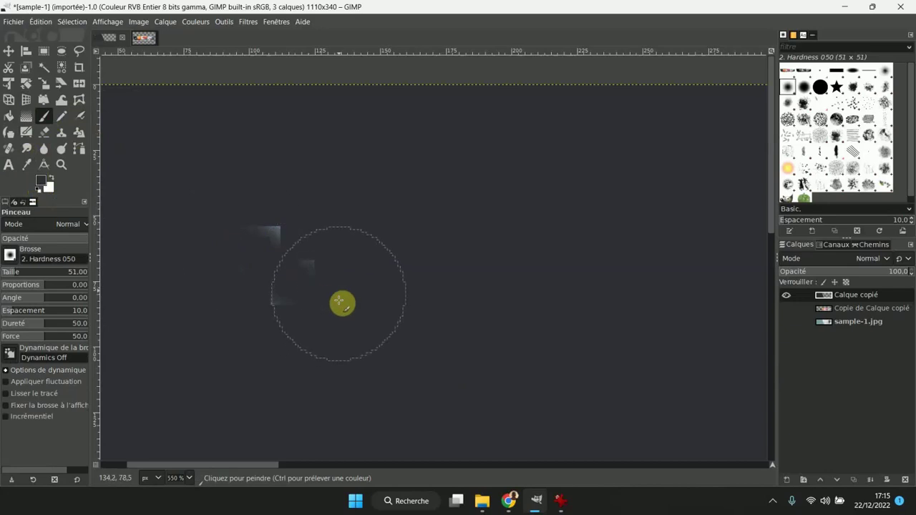
mouse_move(273, 271)
left_mouse_down()
mouse_move(278, 331)
mouse_move(317, 252)
left_mouse_up()
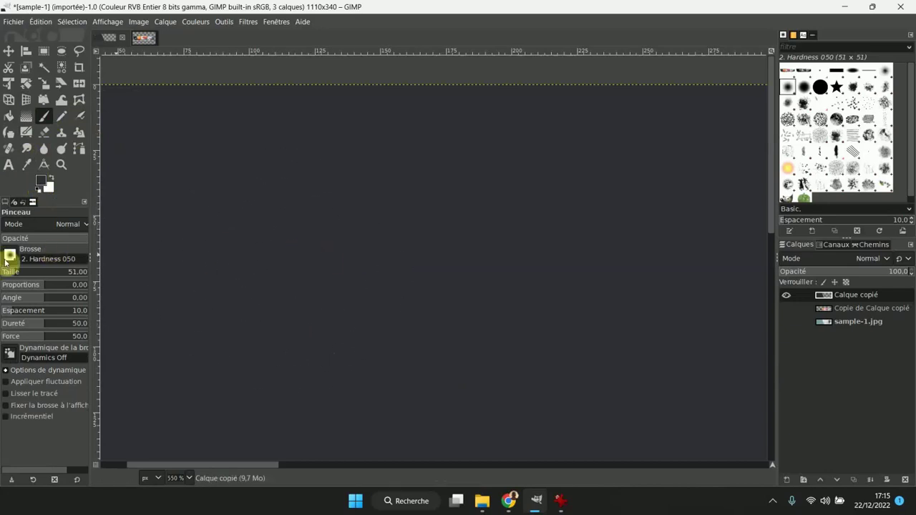
Choose the Block 01 brush for the Paintbrush and make the laptops layer visible again
left_click(862, 90)
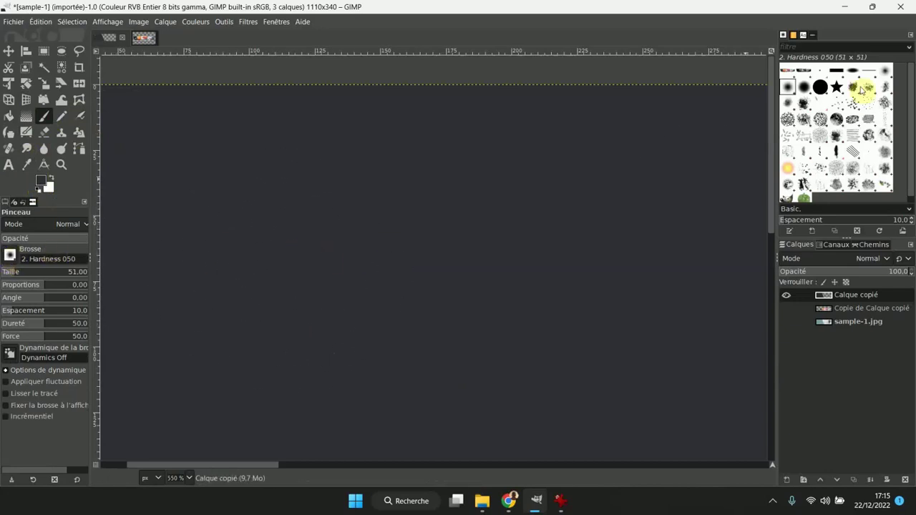
left_click(834, 73)
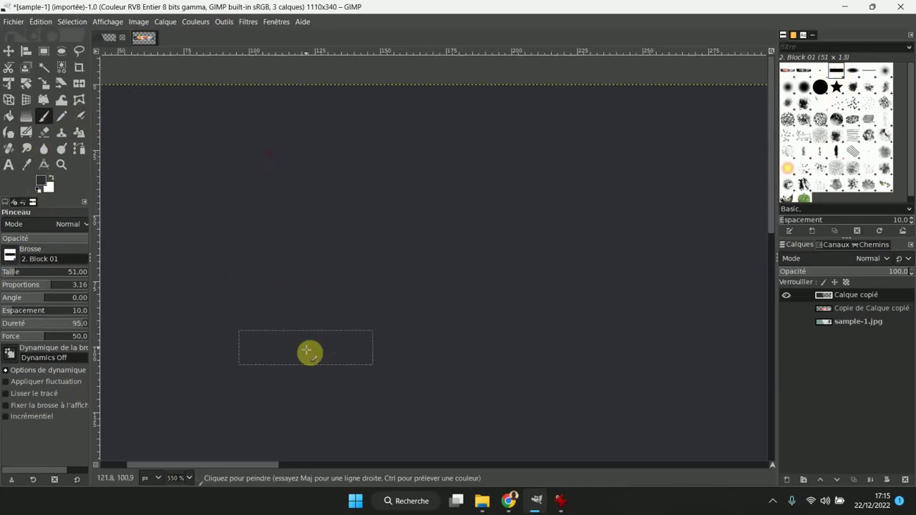
scroll(372, 219, "down", 4, "ctrl")
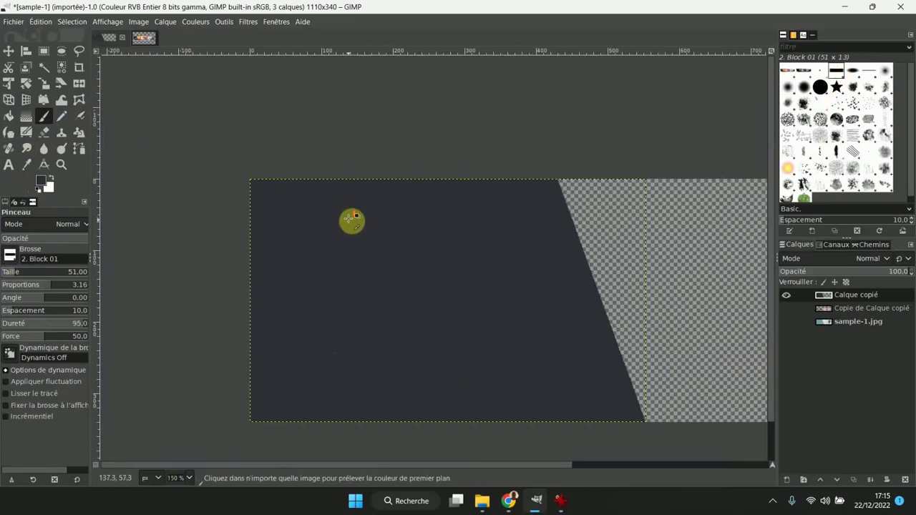
scroll(235, 317, "down", 2, "ctrl")
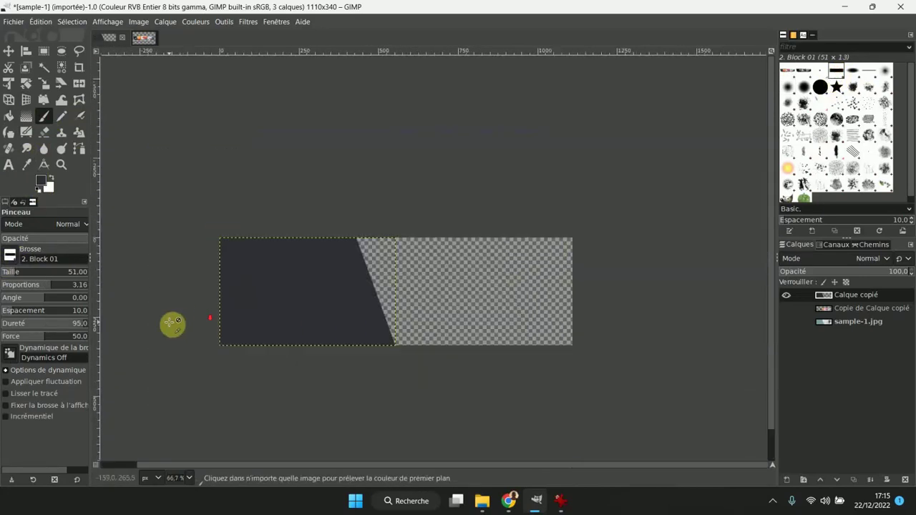
left_click(785, 309)
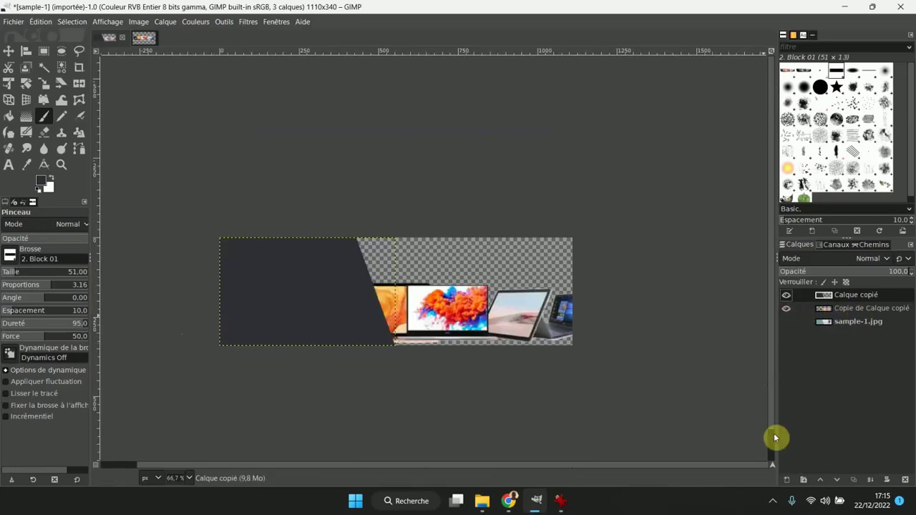
Add a new 1110 × 340 px layer filled with white and move it beneath the laptops layer
right_click(846, 368)
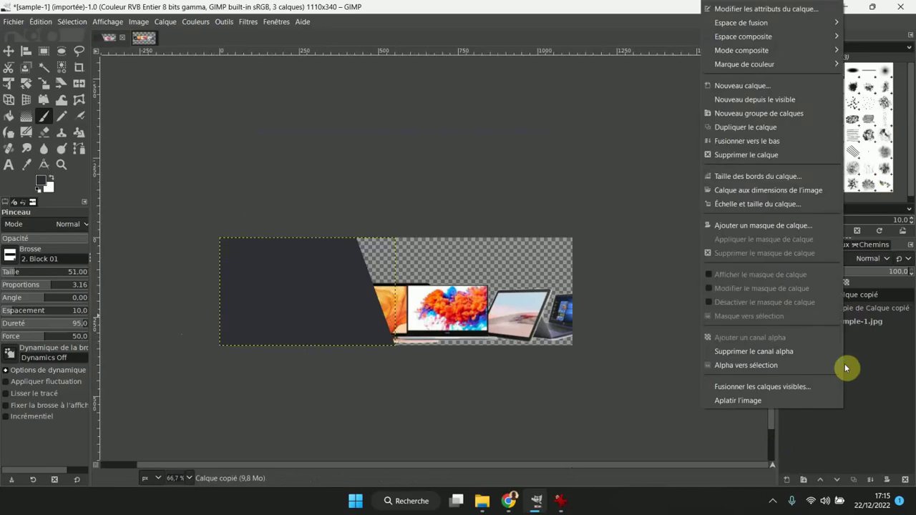
left_click(740, 87)
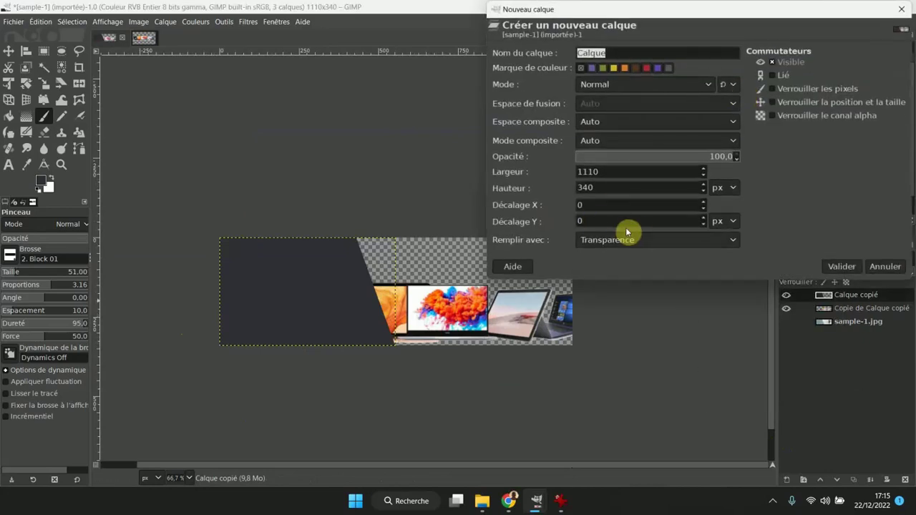
left_click(628, 239)
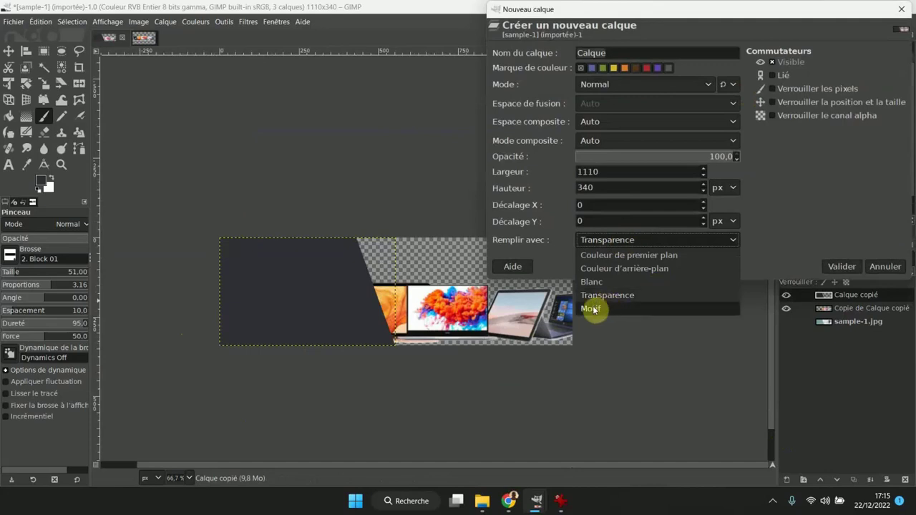
left_click(594, 282)
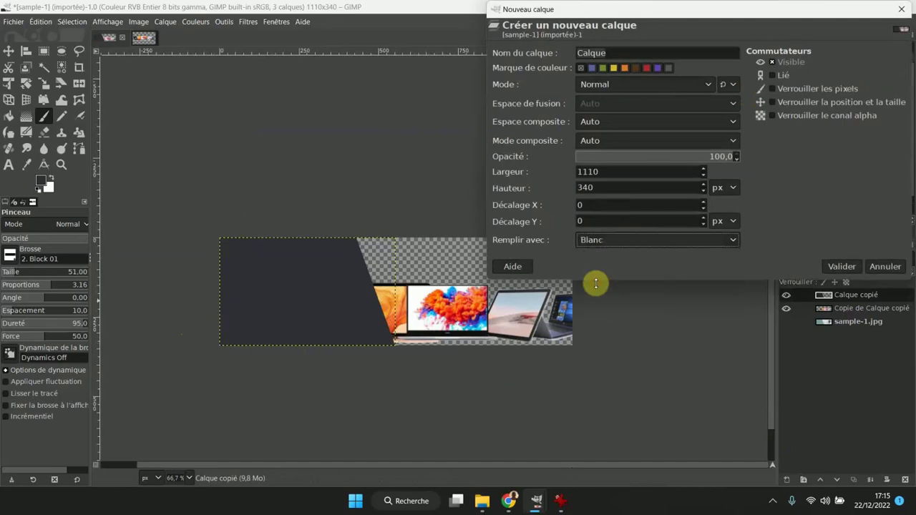
left_click(842, 266)
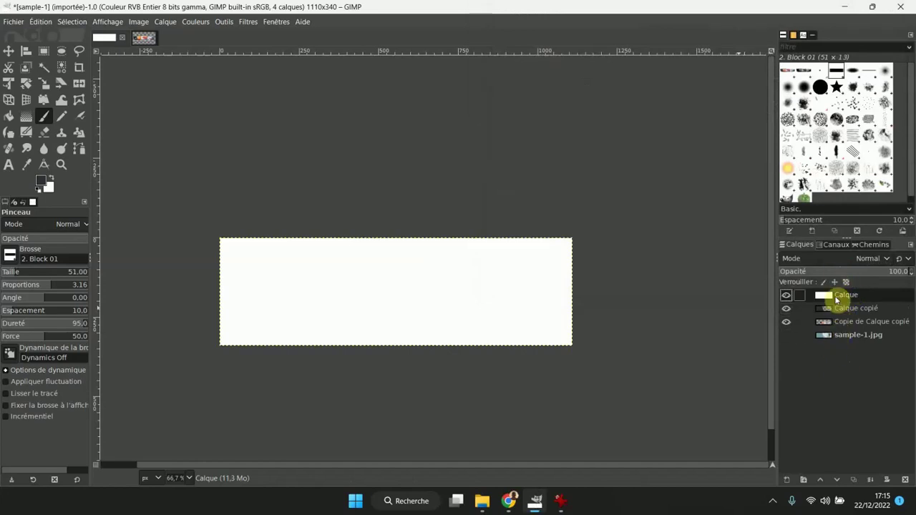
left_click_drag(834, 296, 838, 336)
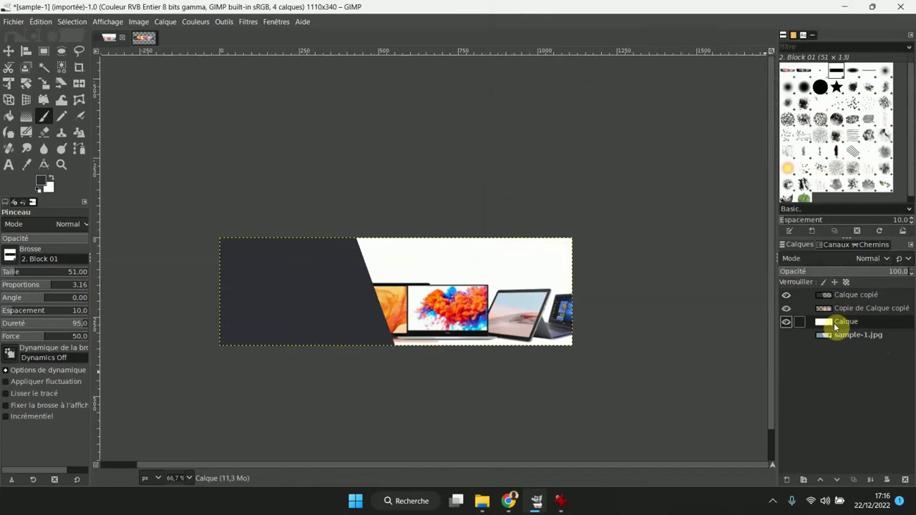
Hide the slanted panel and laptops layers above the white layer and activate the Bucket Fill tool
left_click(788, 297)
left_click(786, 308)
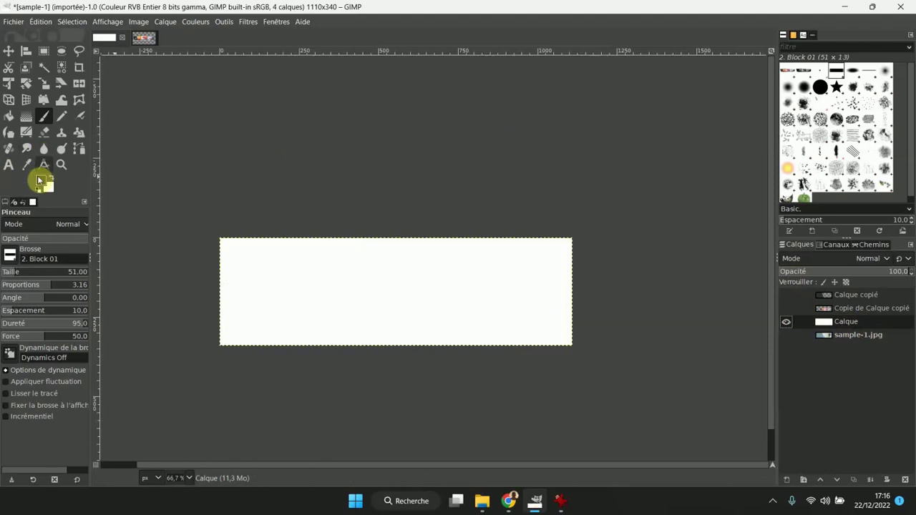
left_click(8, 117)
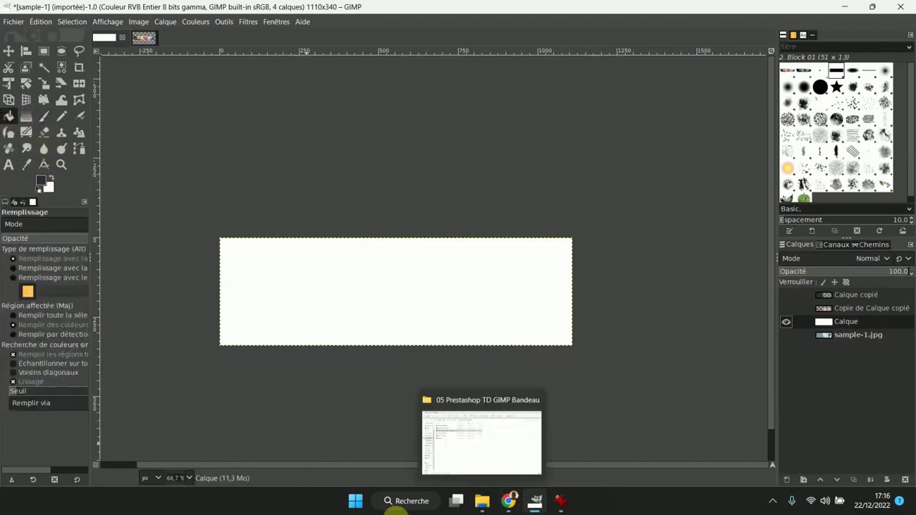
Switch to Paletton in the browser and show the colour details of the lightest grey swatch instead of the dark one
left_click(507, 503)
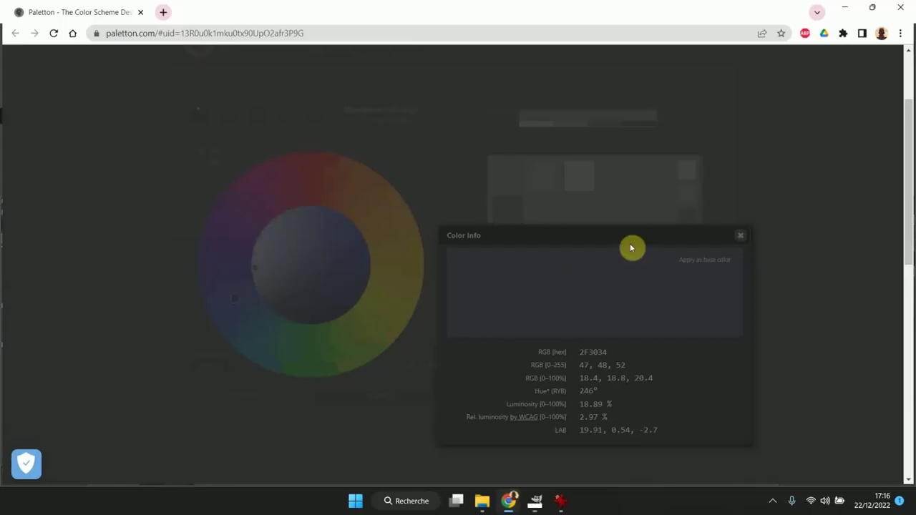
left_click(742, 241)
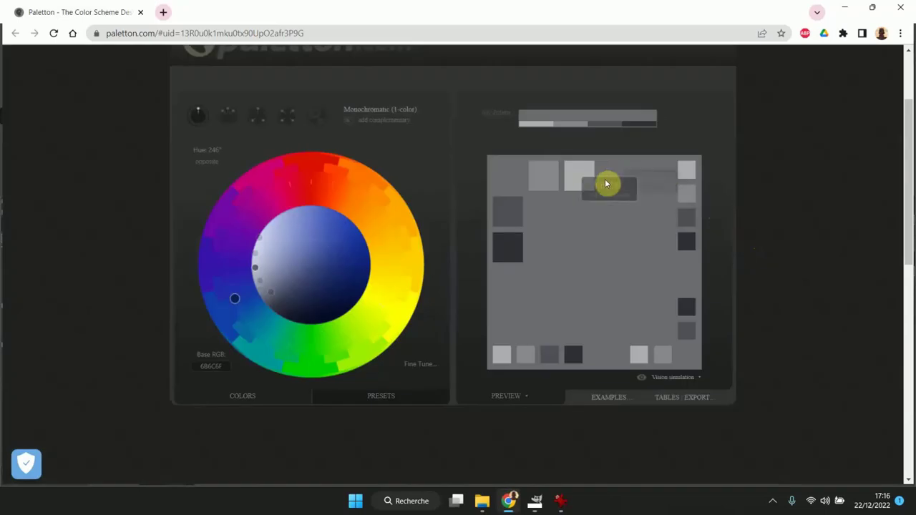
left_click(580, 180)
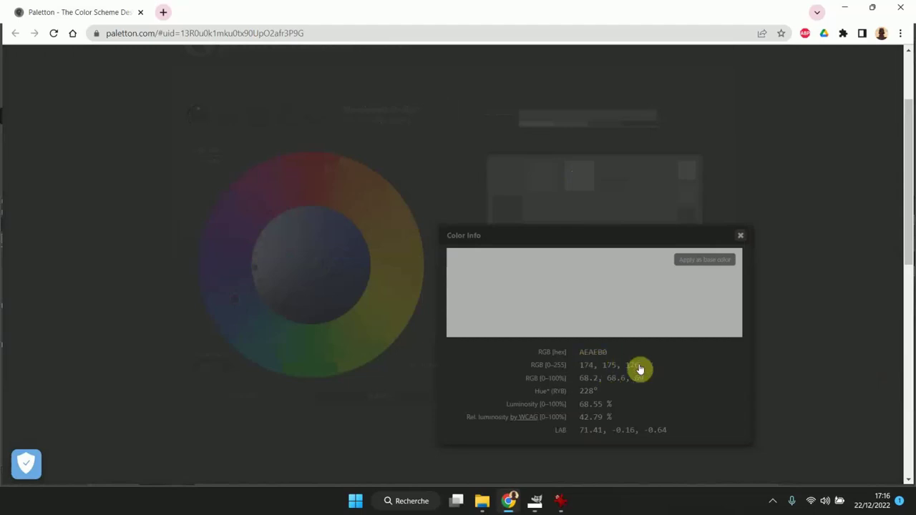
Switch back to GIMP and set the foreground colour to HTML code AEAFB0
left_click(535, 501)
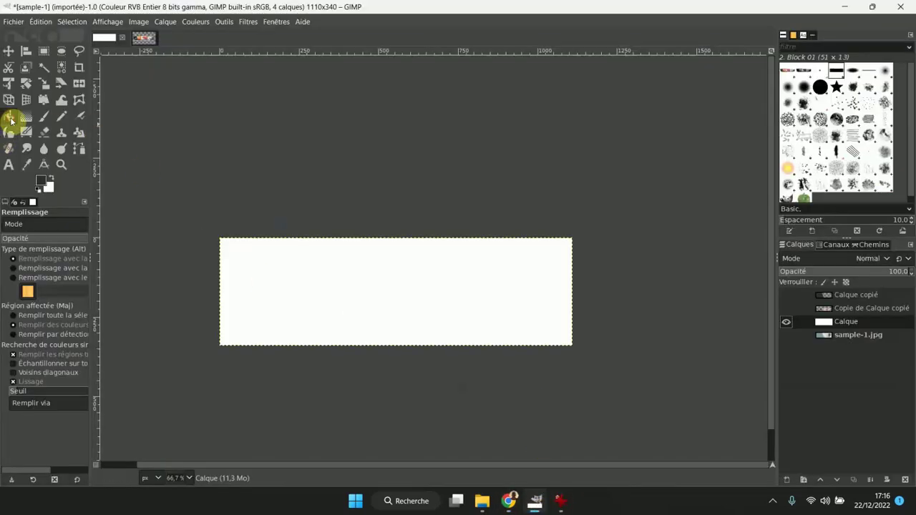
left_click(40, 185)
left_click_drag(214, 225, 145, 229)
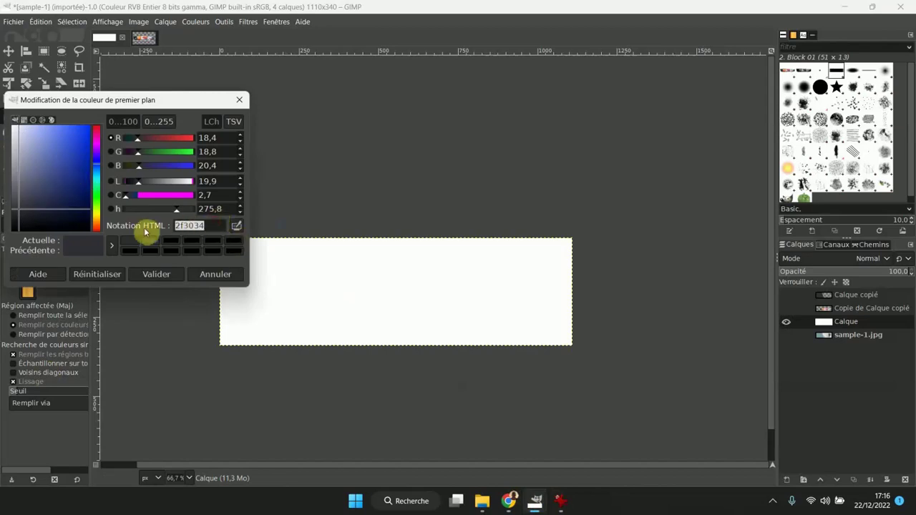
type("AEAFB0")
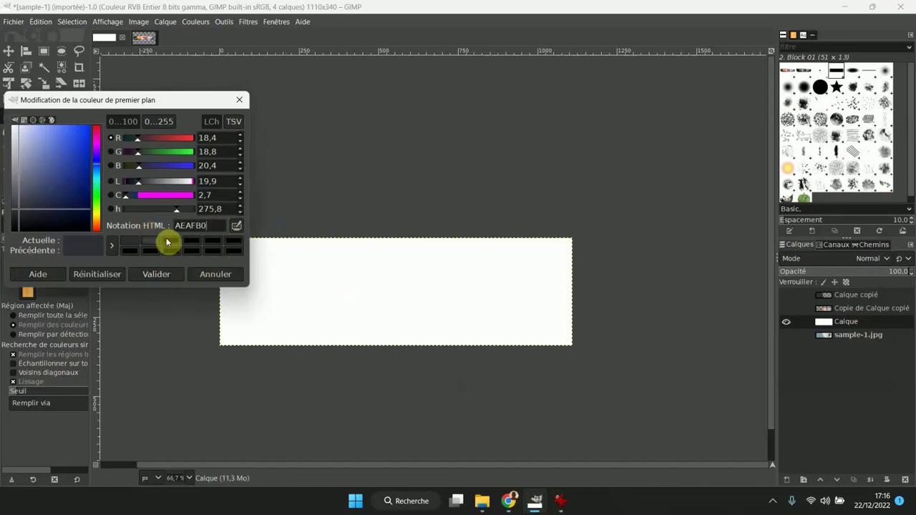
key("Return")
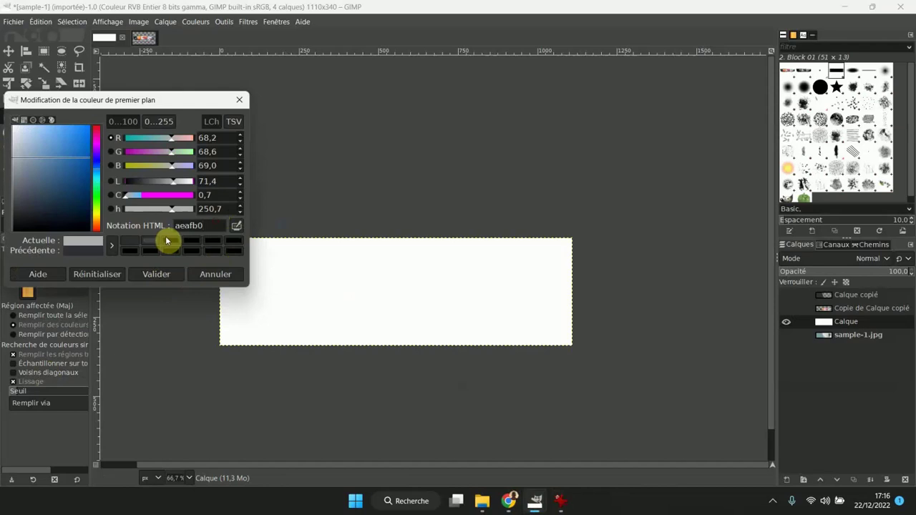
left_click(156, 274)
Fill the white background layer with the light grey foreground colour and make the laptops and slanted panel layers visible again
left_click(347, 281)
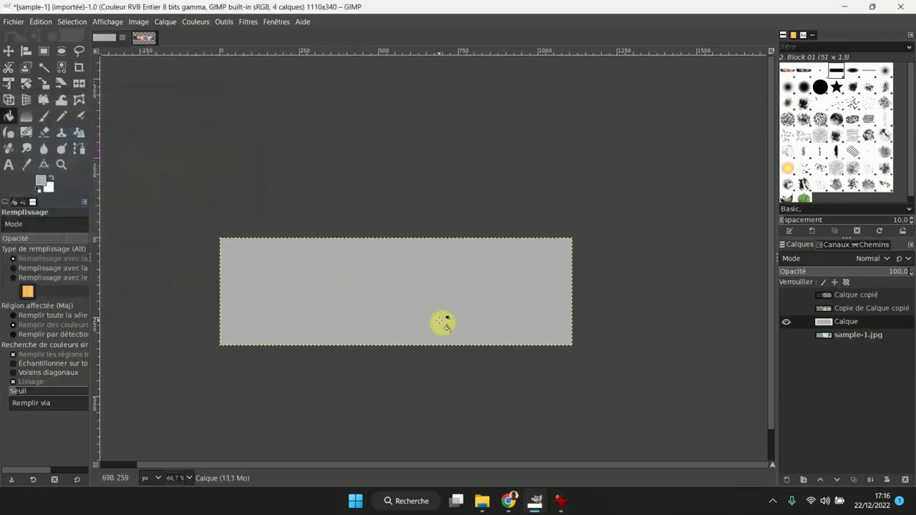
left_click(786, 307)
left_click(786, 295)
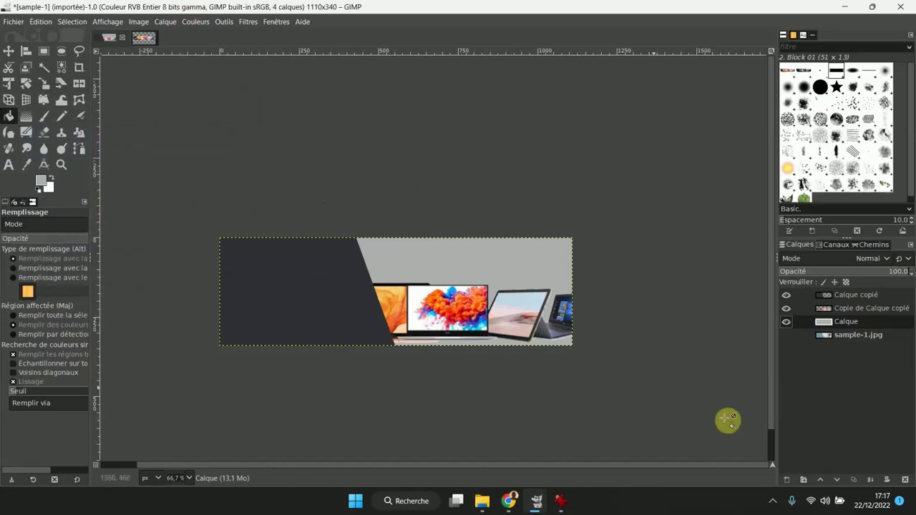
Delete the original sample-1.jpg layer from the banner image
left_click(833, 336)
right_click(833, 336)
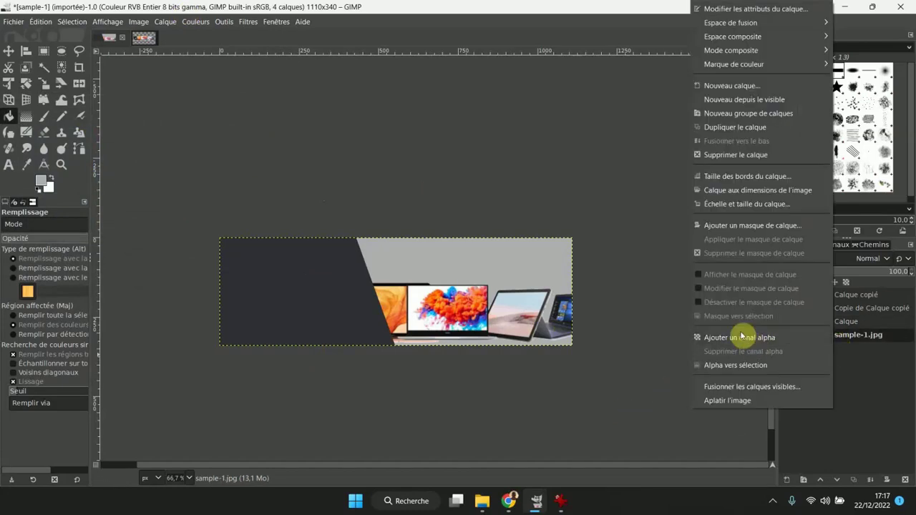
left_click(726, 155)
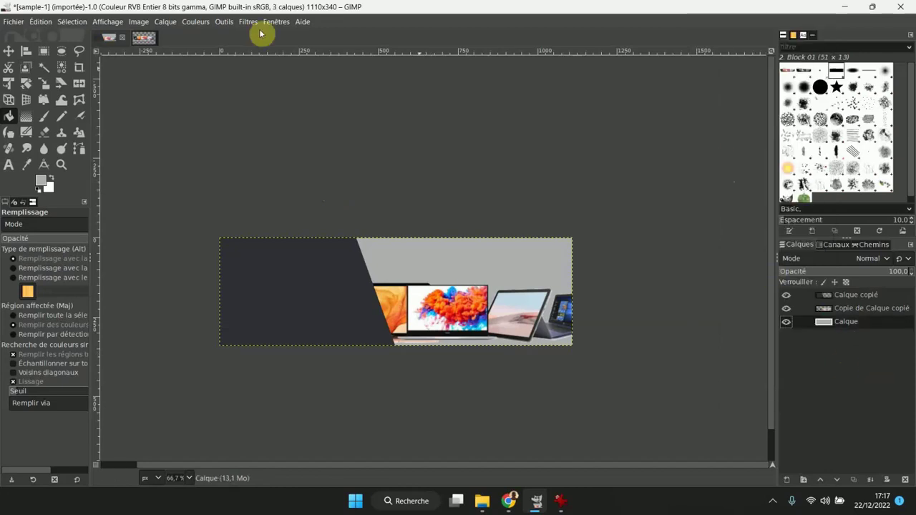
Close the separate laptops source image and discard its changes
left_click(153, 39)
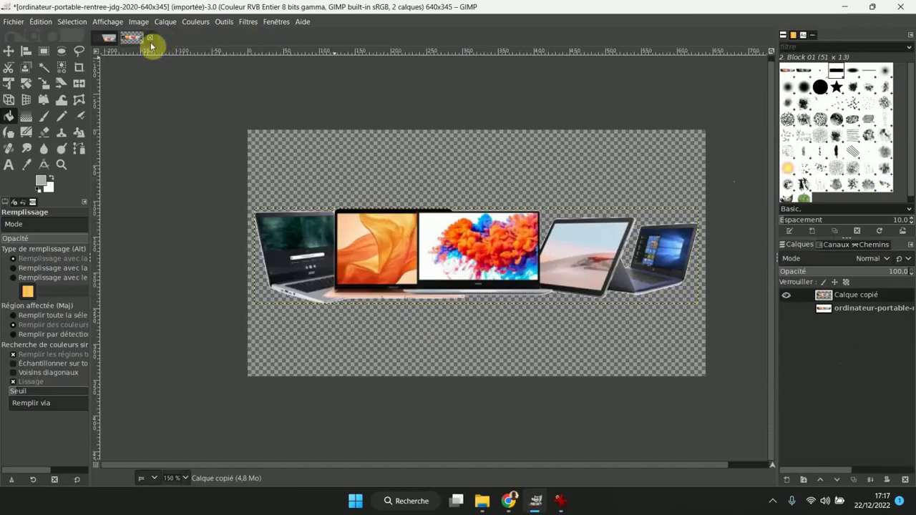
left_click(151, 39)
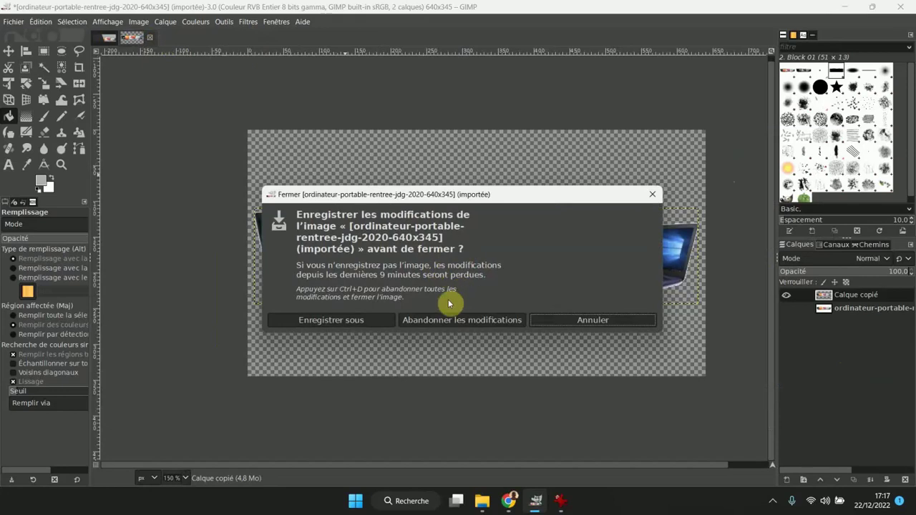
left_click(464, 321)
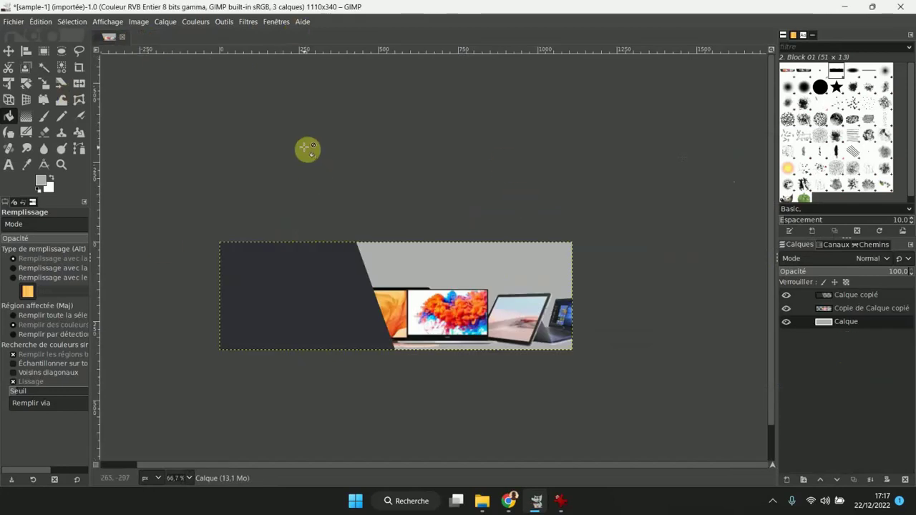
Save the banner as bandeau generaique.xcf in the 05 Prestashop TD GIMP Bandeau folder
left_click(10, 22)
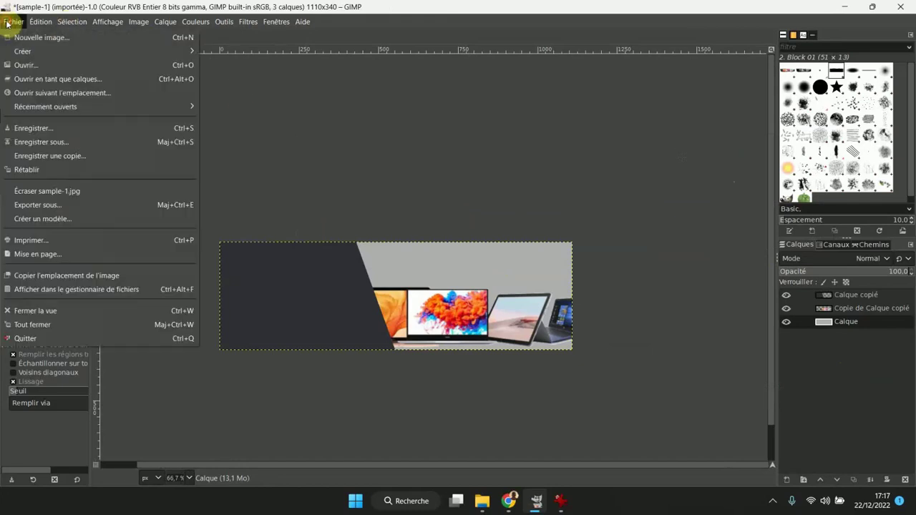
left_click(31, 139)
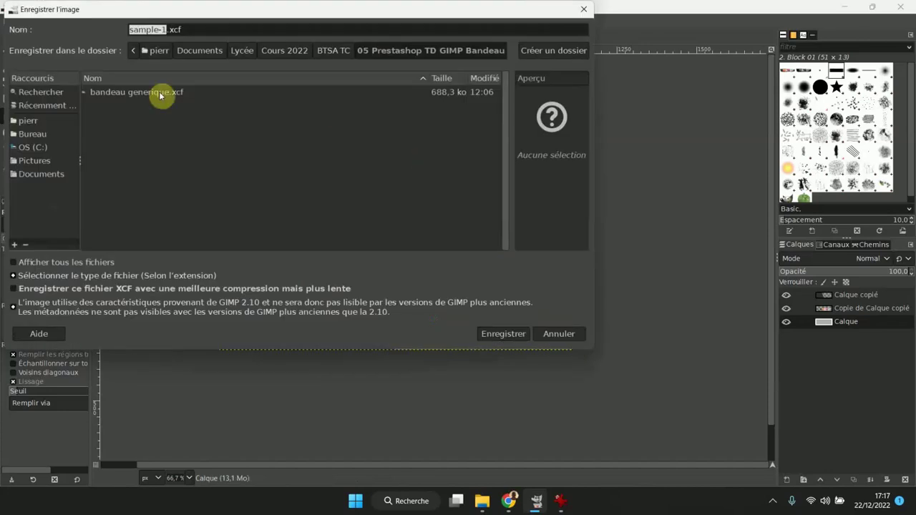
left_click(122, 92)
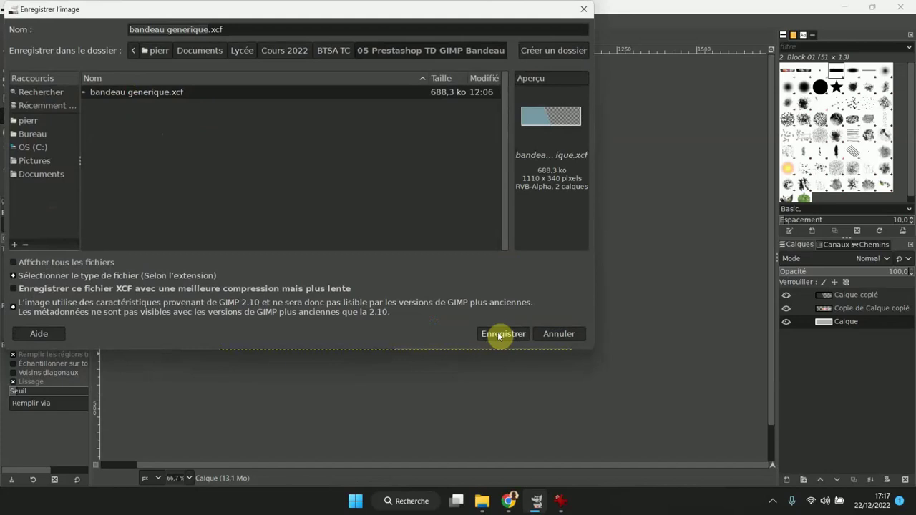
left_click(234, 28)
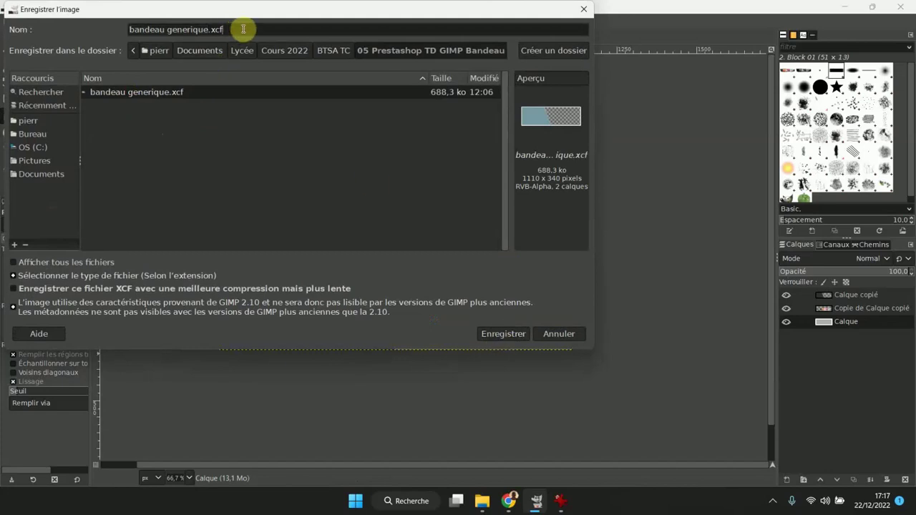
left_click(245, 30)
triple_click(245, 29)
type("bandea")
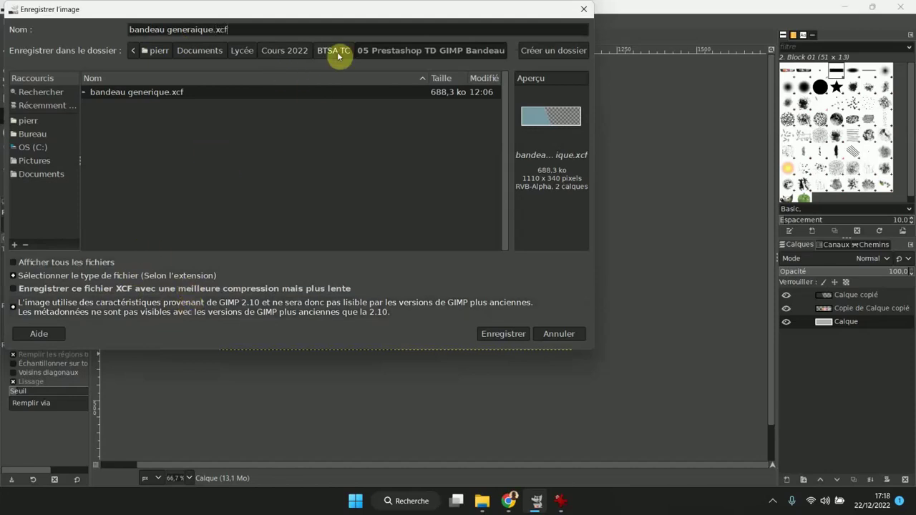
left_click(513, 334)
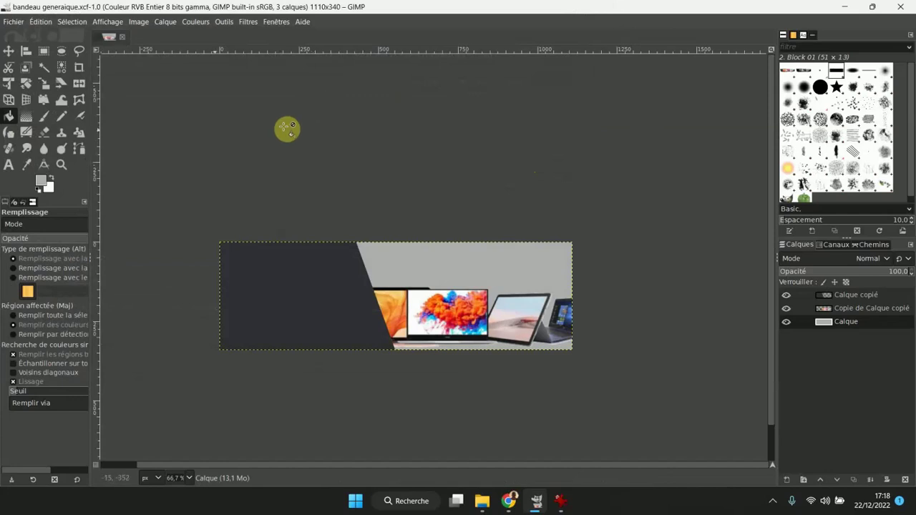
Start exporting the banner and change the export file's extension to .jpg
left_click(13, 22)
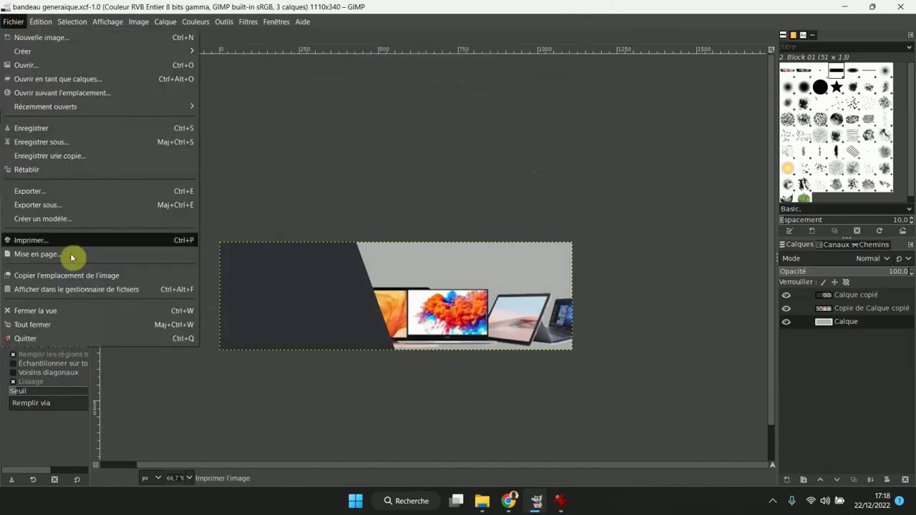
left_click(44, 192)
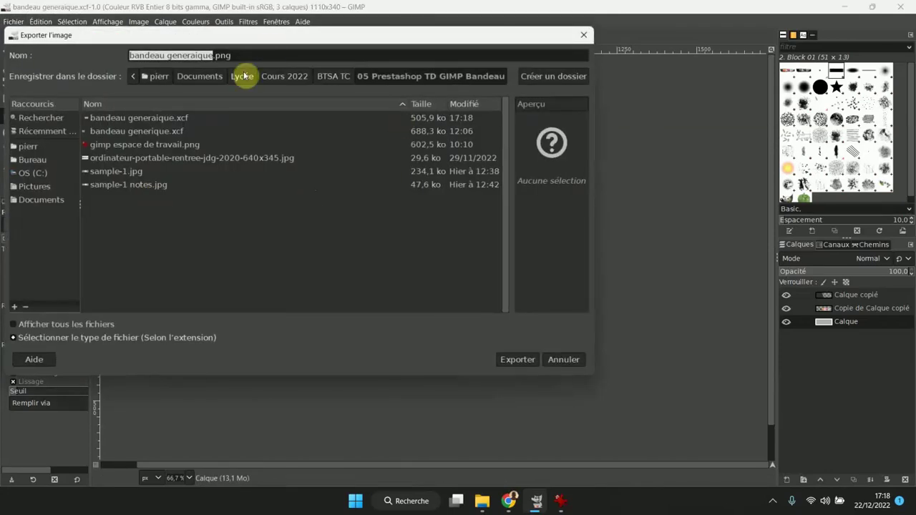
left_click(21, 341)
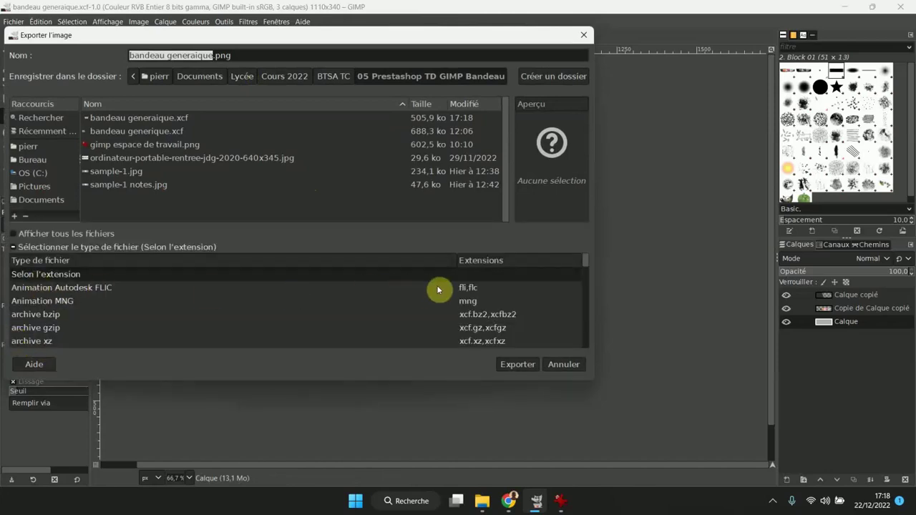
scroll(478, 296, "down", 5)
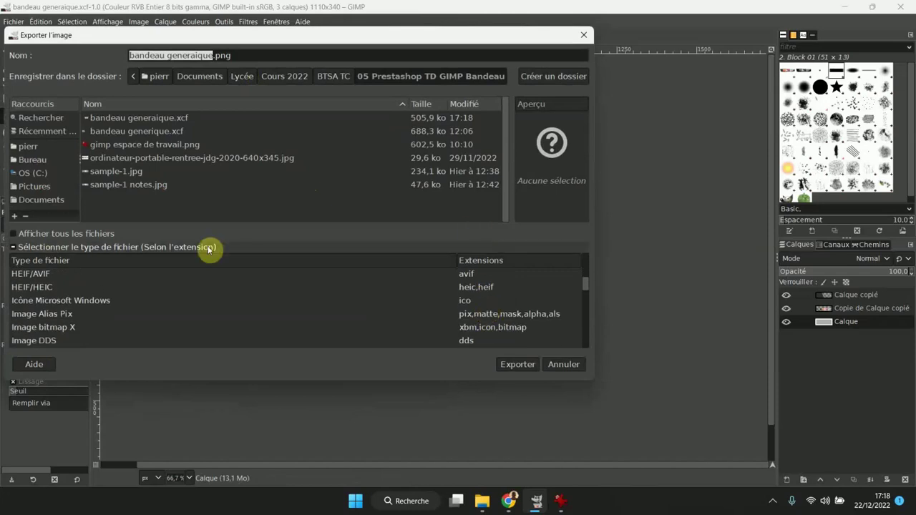
left_click(255, 56)
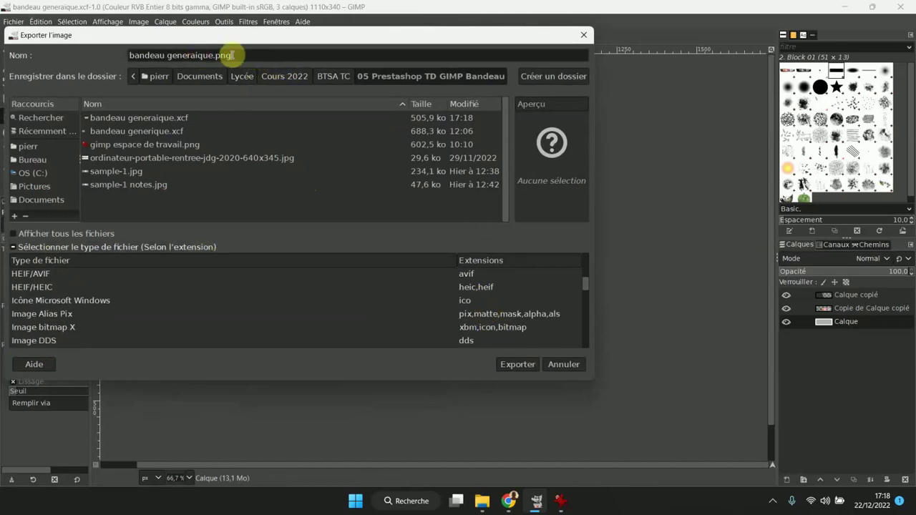
left_click_drag(232, 55, 216, 56)
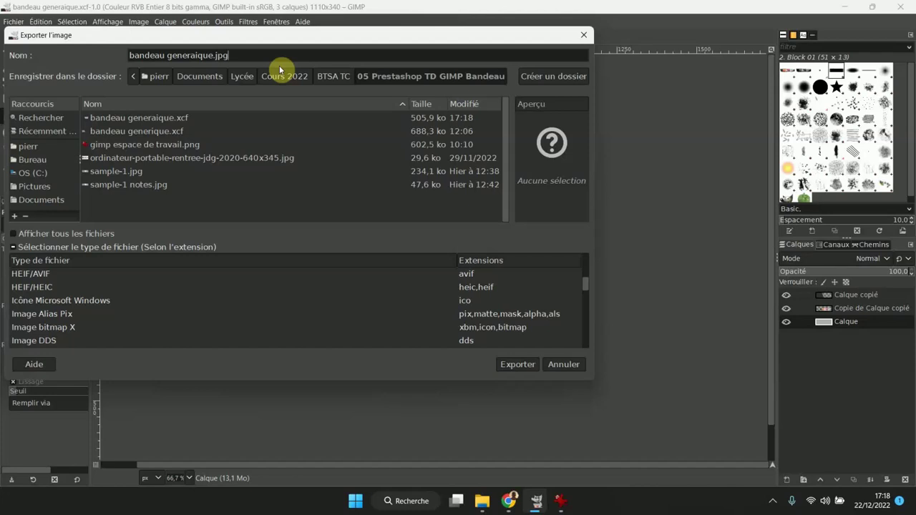
Name the export file bandeau diaporama 1.jpg and export it with the current JPEG settings
double_click(213, 56)
left_click_drag(213, 56, 115, 55)
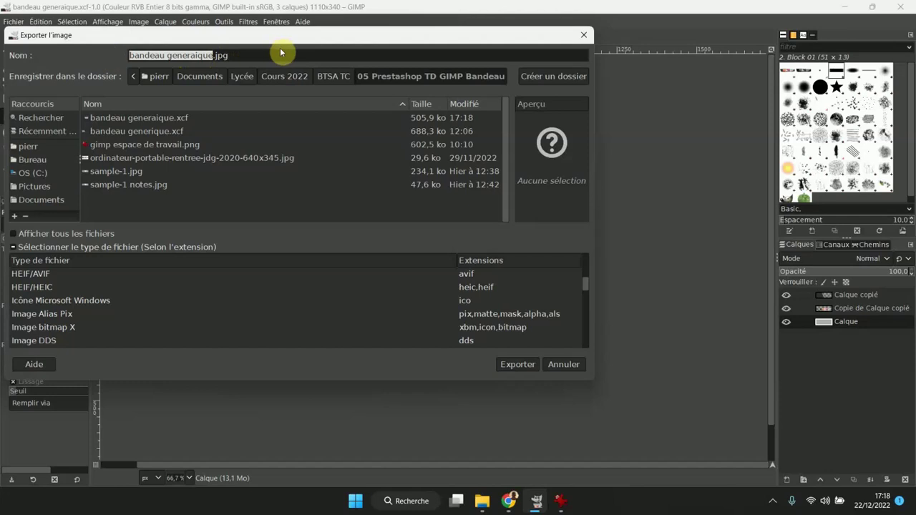
type("Sampl")
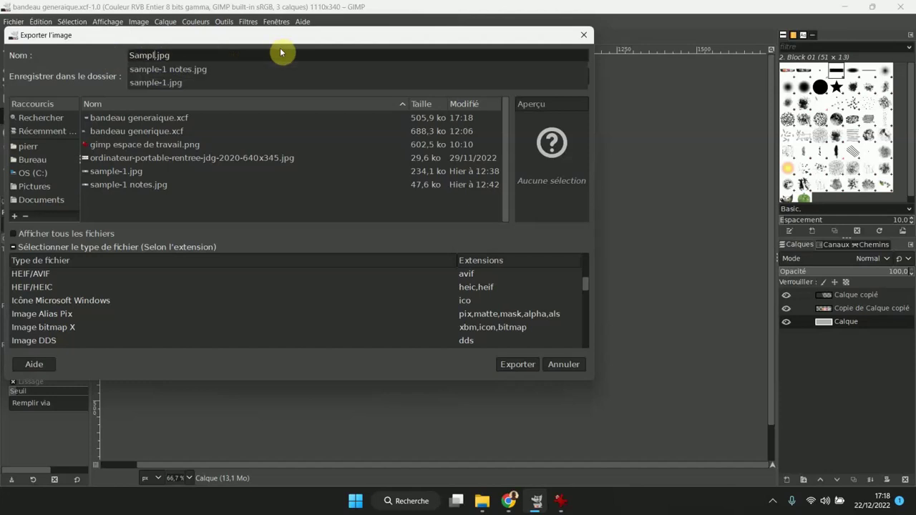
type("i")
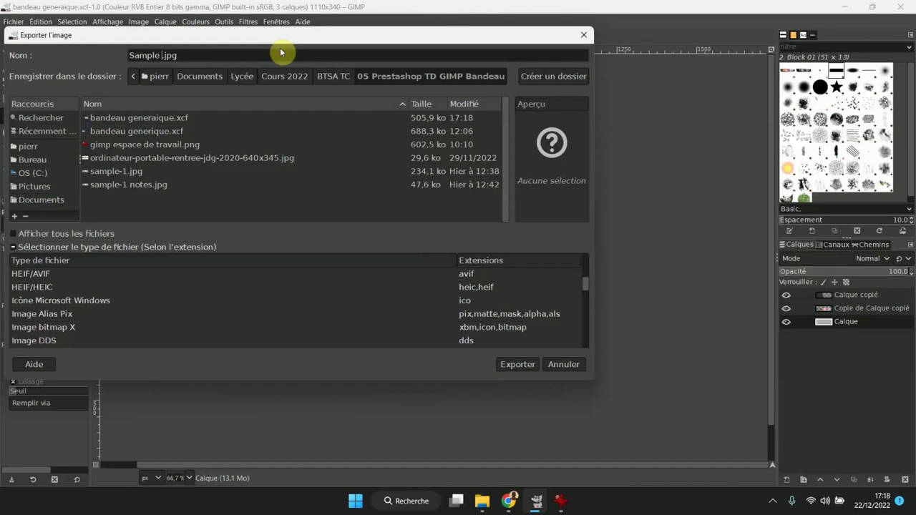
type("ba")
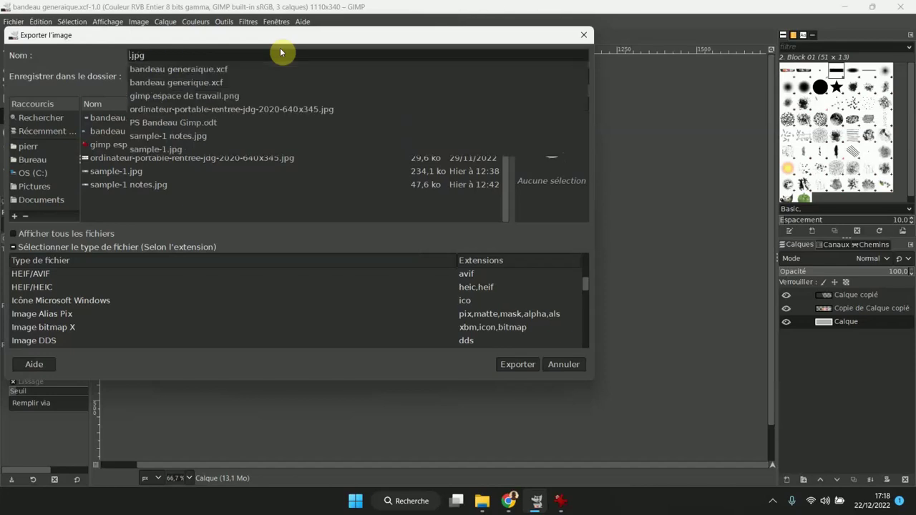
type("ndeau diaporama 1")
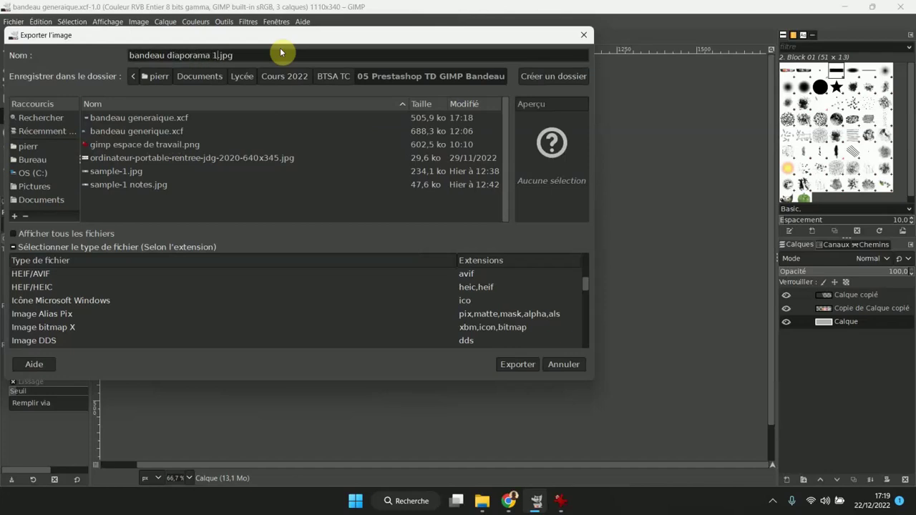
left_click(520, 370)
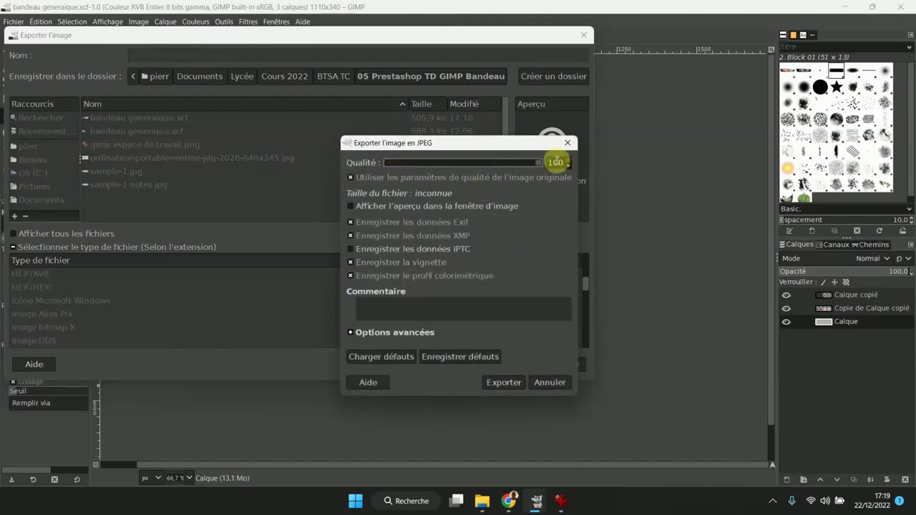
left_click(509, 381)
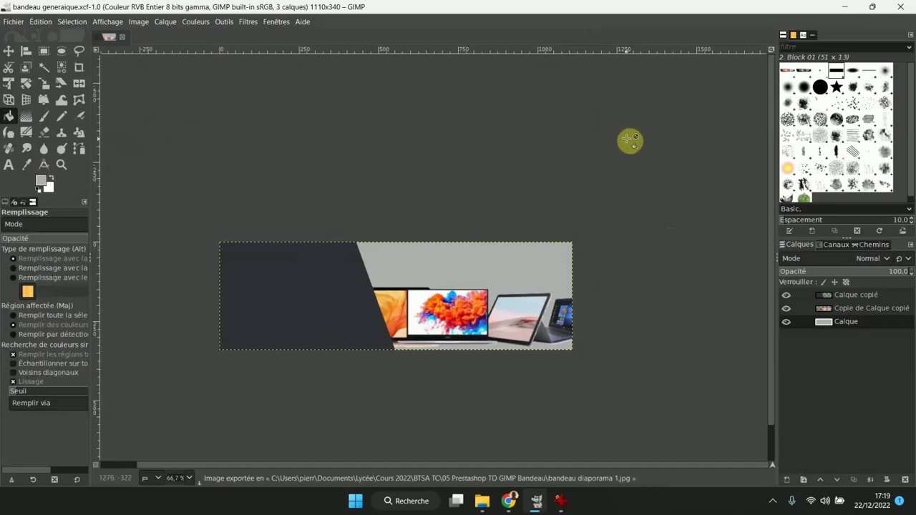
Close GIMP, the Paletton browser window and the viewer showing the laptops picture
left_click(899, 7)
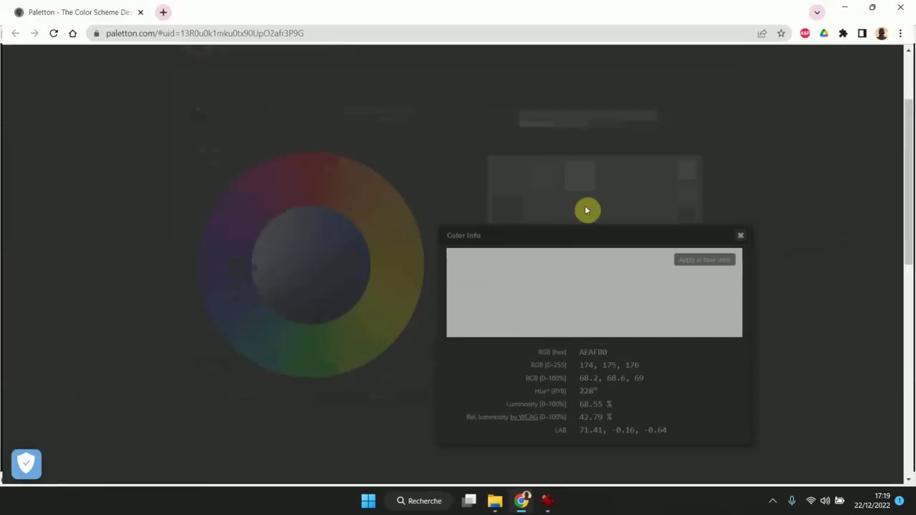
left_click(903, 6)
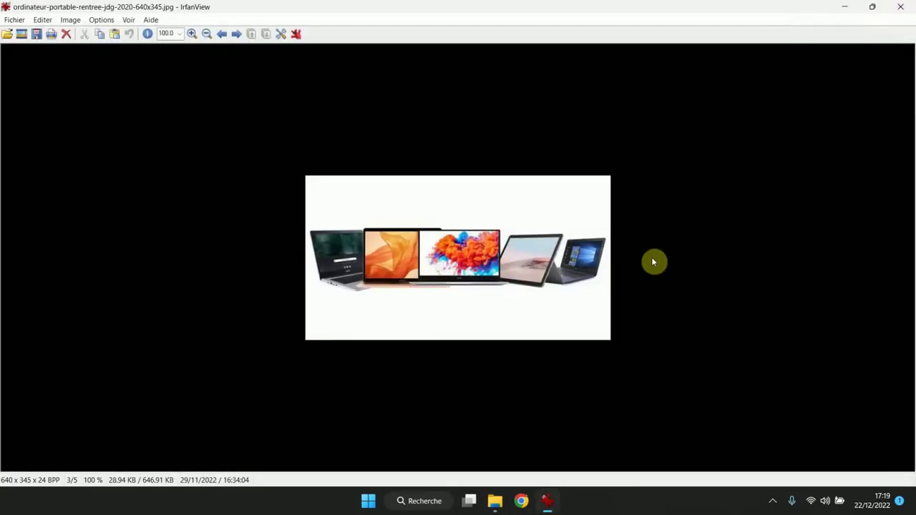
left_click(900, 6)
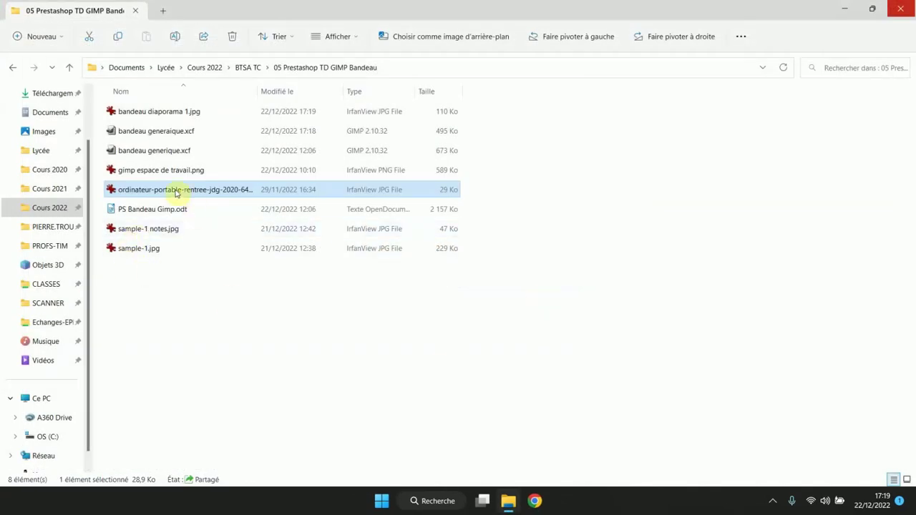
Examine the two XCF banner files and the exported bandeau diaporama 1.jpg in the project folder
left_click(164, 136)
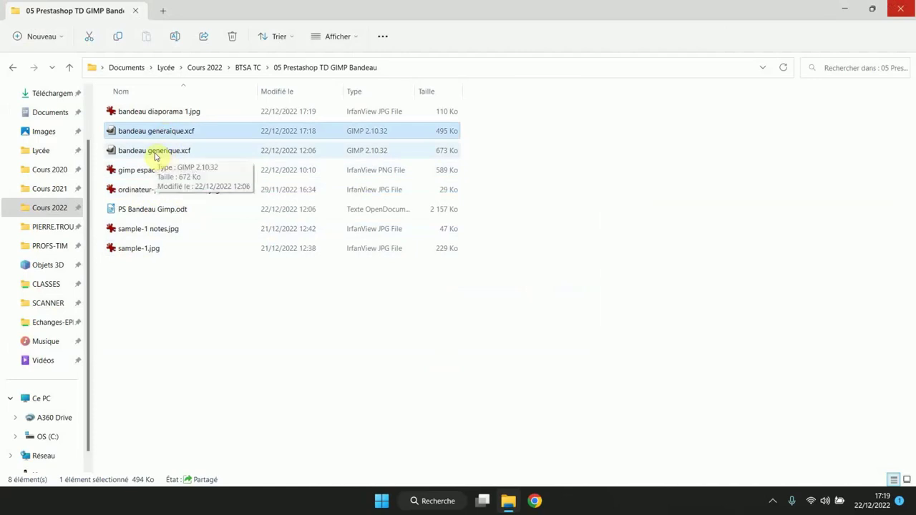
left_click(155, 152)
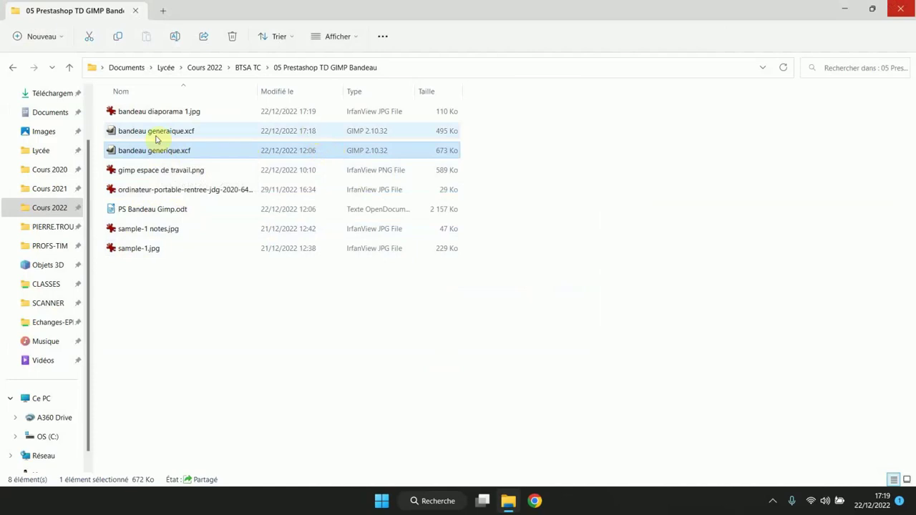
left_click(181, 132)
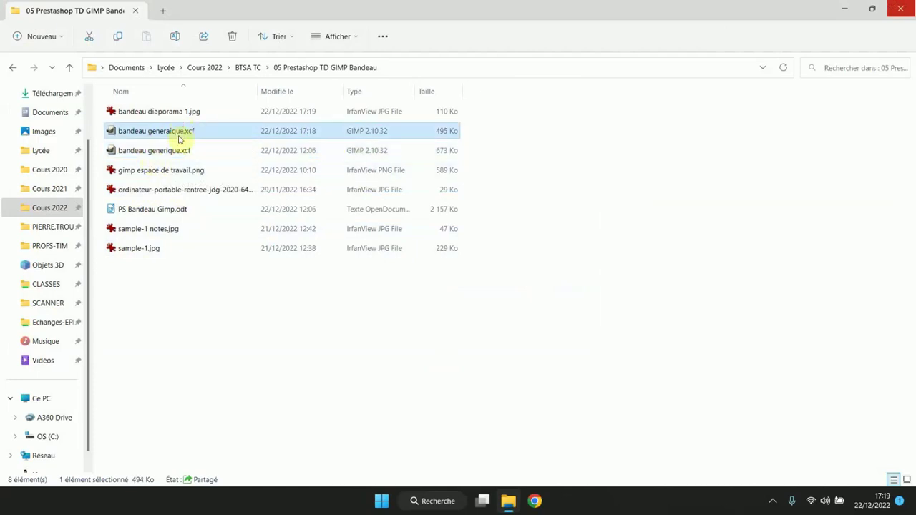
left_click(140, 112)
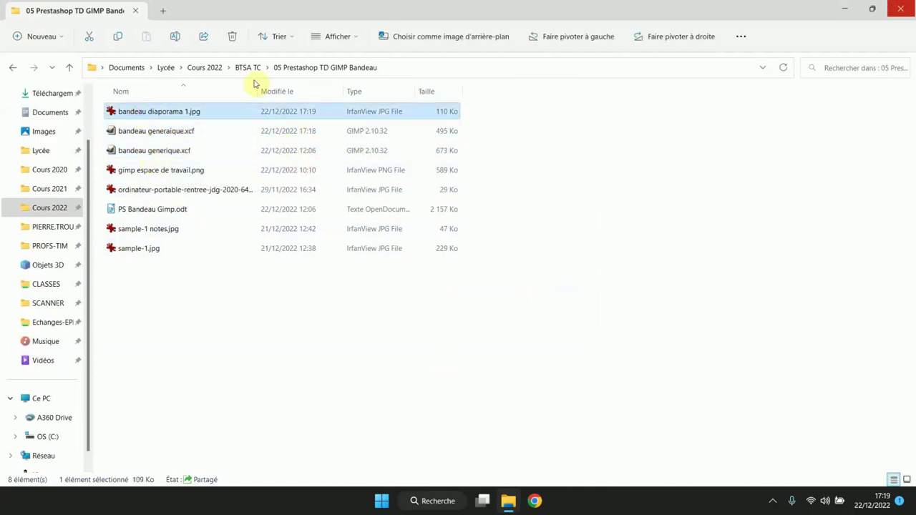
View the exported bandeau diaporama 1.jpg in the image viewer and close it again
double_click(158, 112)
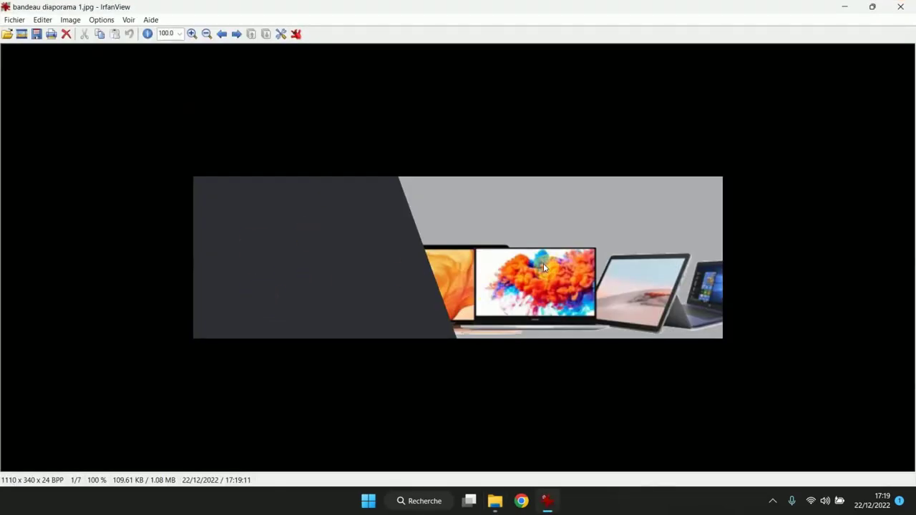
left_click(254, 210)
left_click(900, 9)
Open bandeau diaporama 1.jpg from the project folder with GIMP
left_click(134, 113)
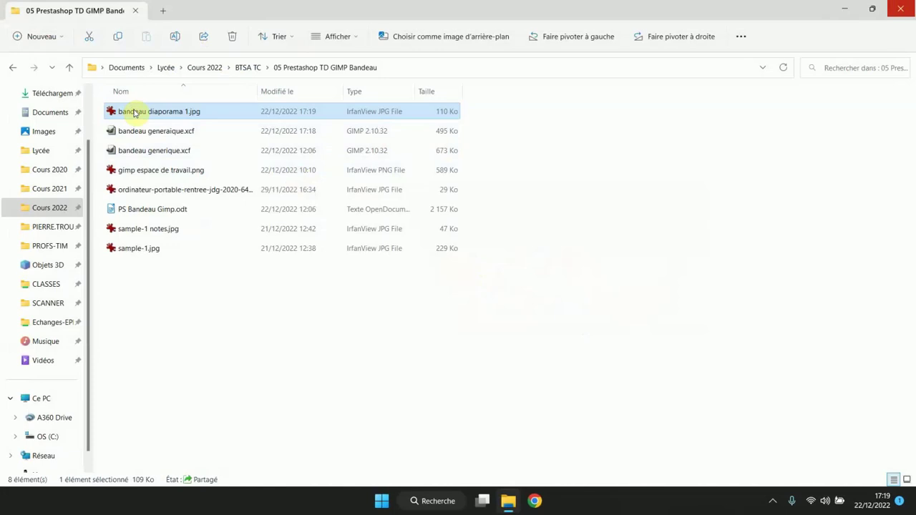
right_click(134, 113)
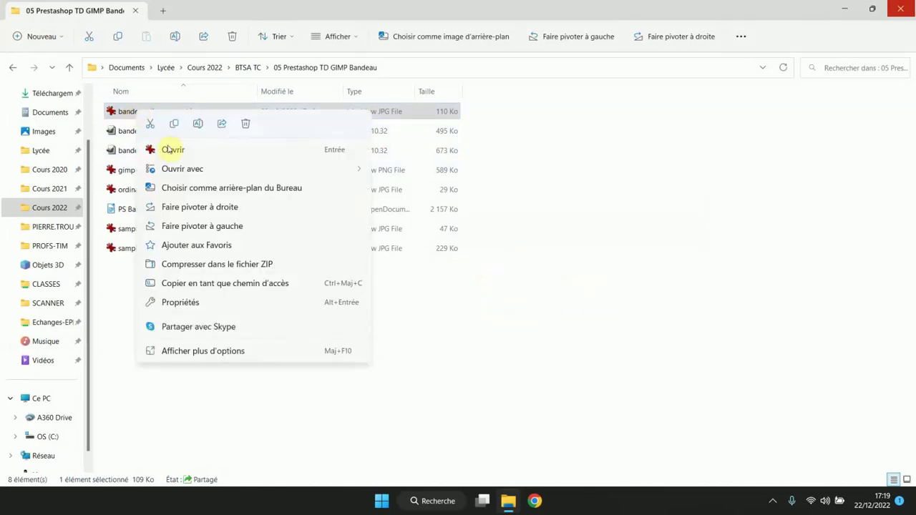
mouse_move(179, 170)
left_click(401, 171)
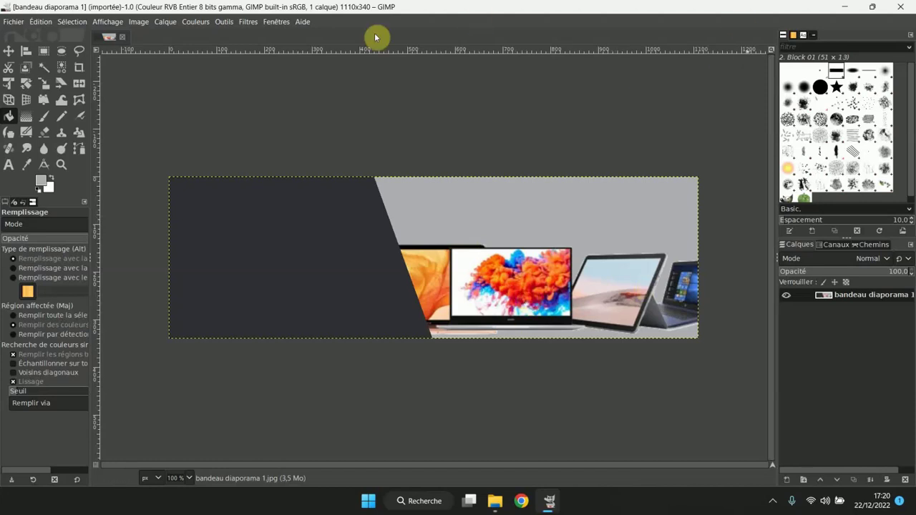
Open bandeau generaique.xcf from the project folder in GIMP alongside the JPEG
left_click(10, 24)
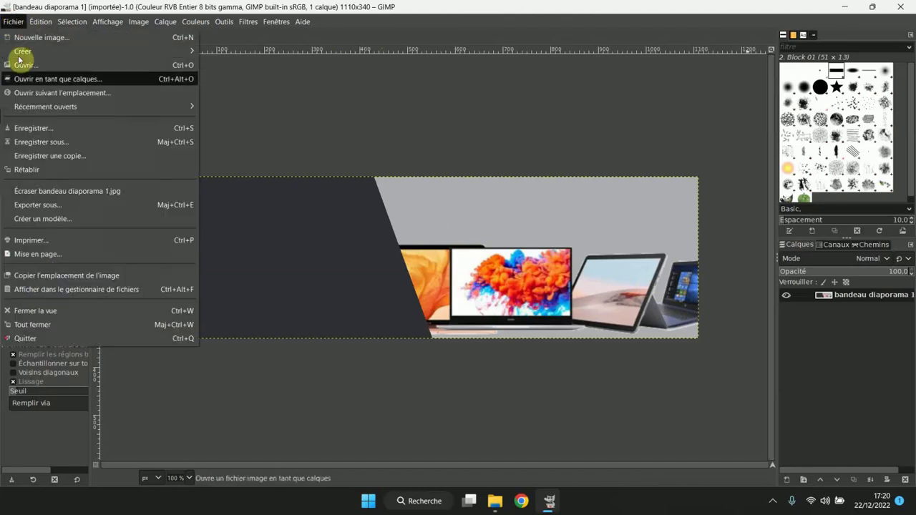
left_click(495, 506)
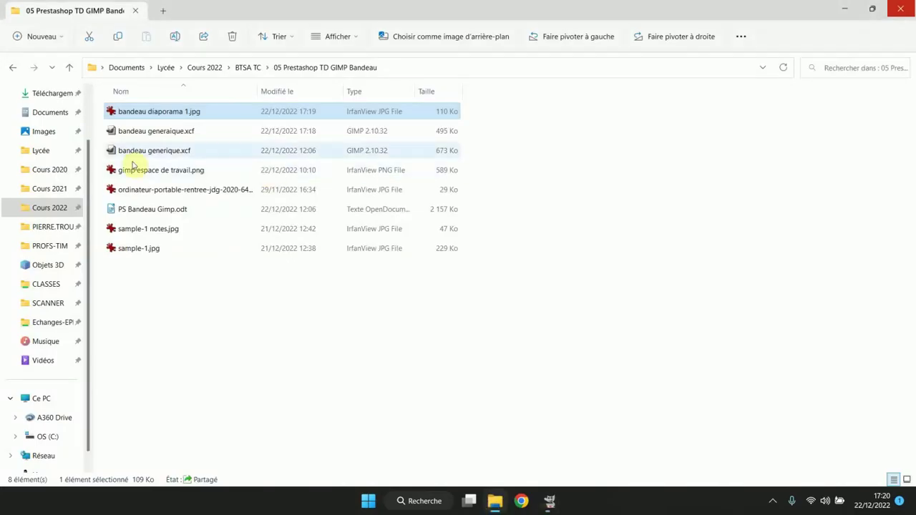
left_click(140, 132)
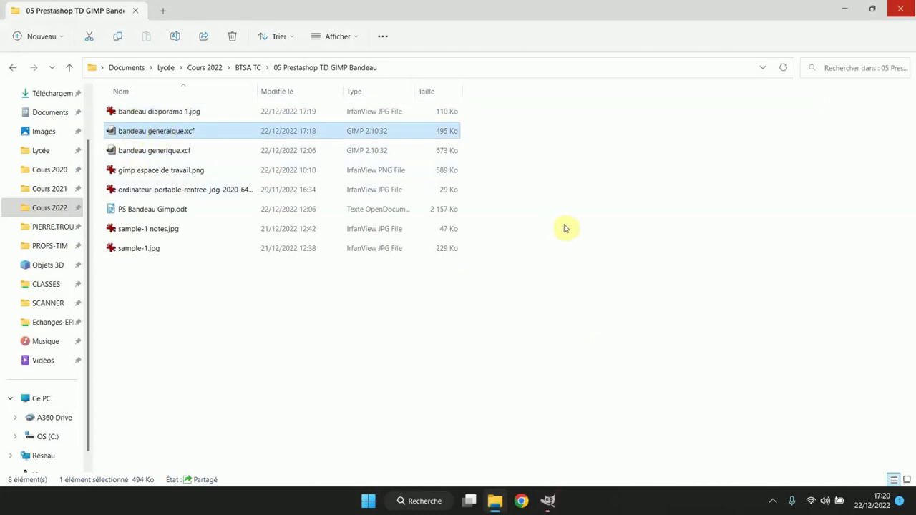
left_click(547, 501)
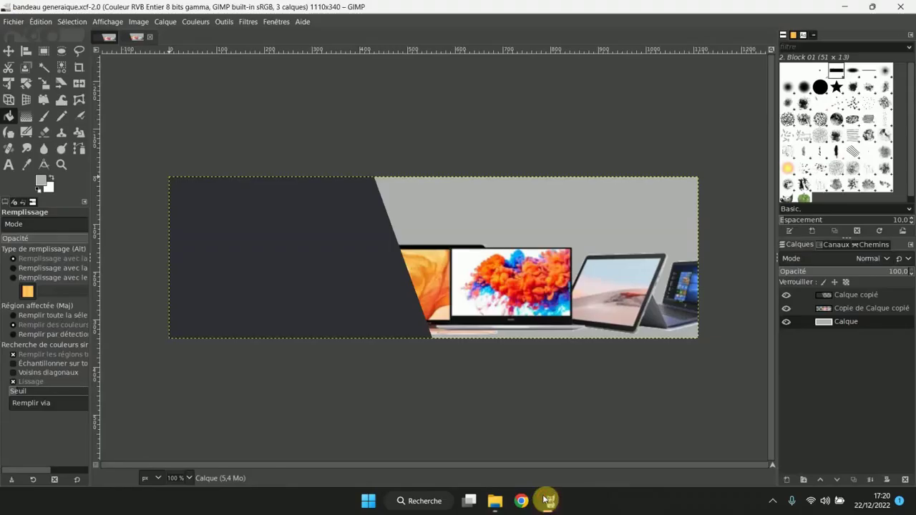
Compare the open JPEG with the XCF banner and examine the separate layers of the XCF
left_click(106, 39)
left_click(136, 38)
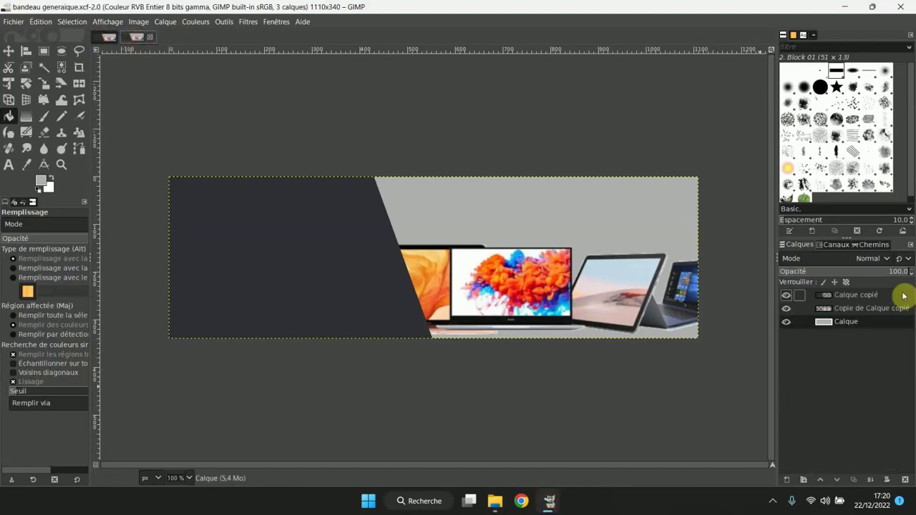
left_click(821, 300)
left_click(824, 310)
left_click(825, 323)
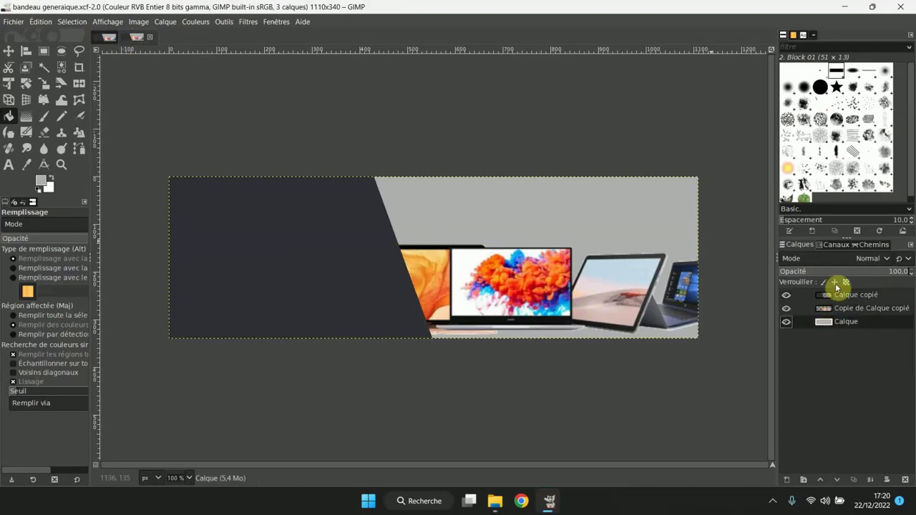
Move the laptops layer up and back down so the laptops sit just above the banner's lower edge
left_click(9, 51)
left_click_drag(496, 268, 496, 254)
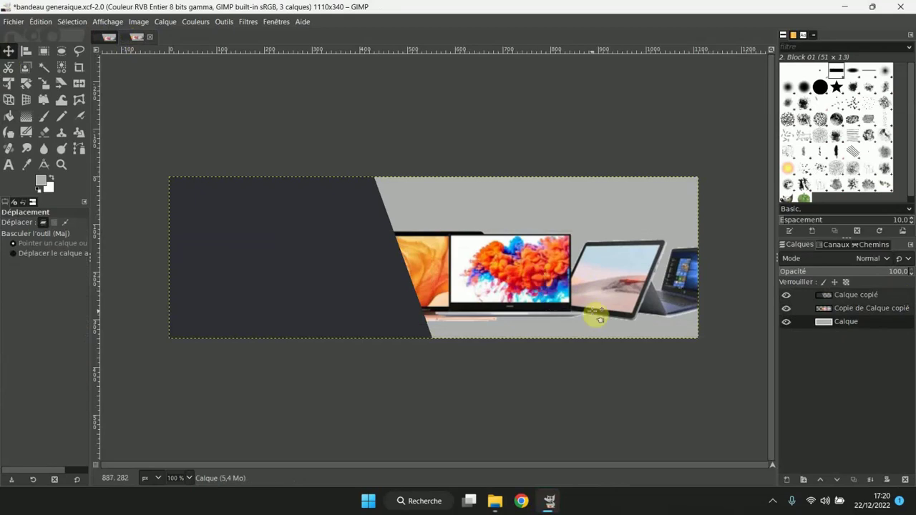
left_click_drag(527, 267, 527, 280)
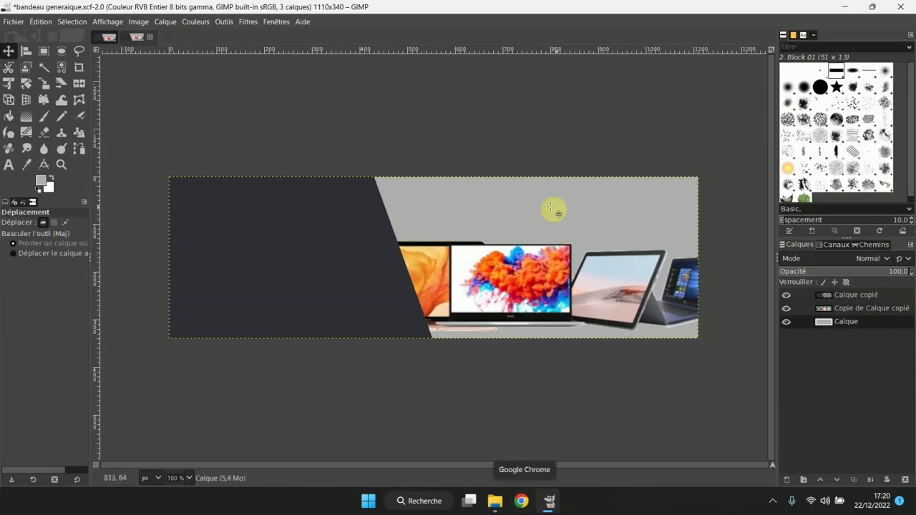
Switch to Chrome and search Google Images for "noel"
left_click(522, 501)
left_click(341, 251)
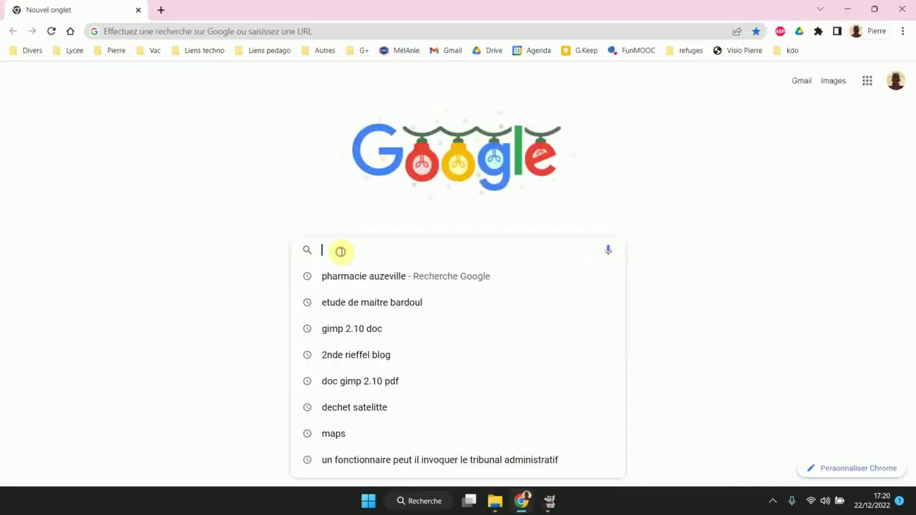
type("noel")
key("Return")
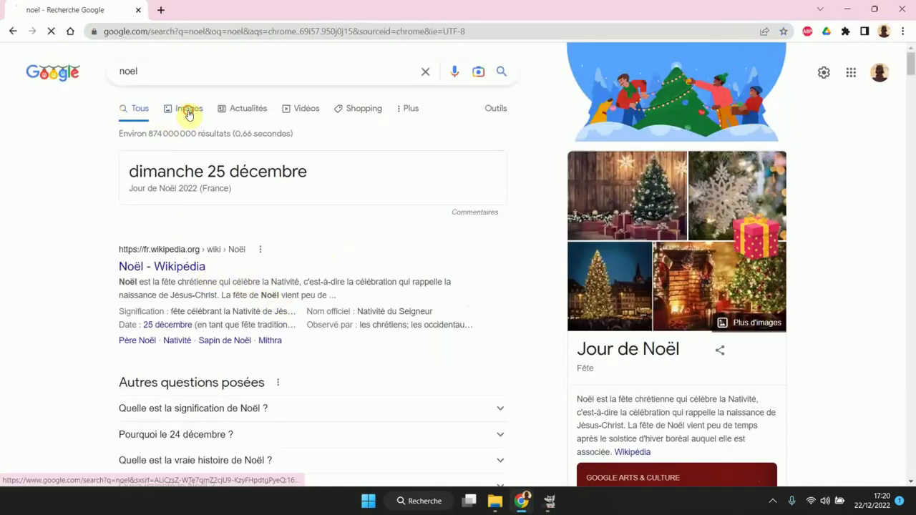
left_click(187, 109)
Browse the Christmas image results and narrow them to the "fond" category to find a background
scroll(491, 277, "down", 3)
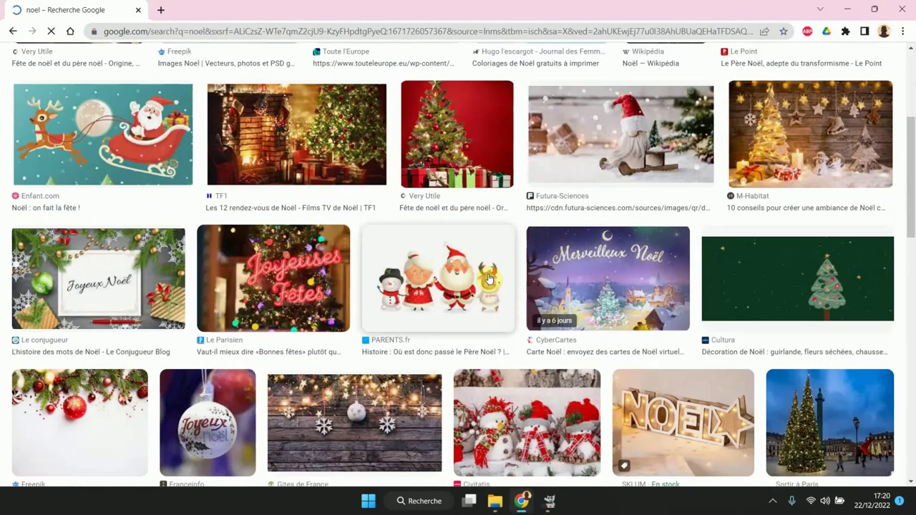
scroll(491, 278, "down", 10)
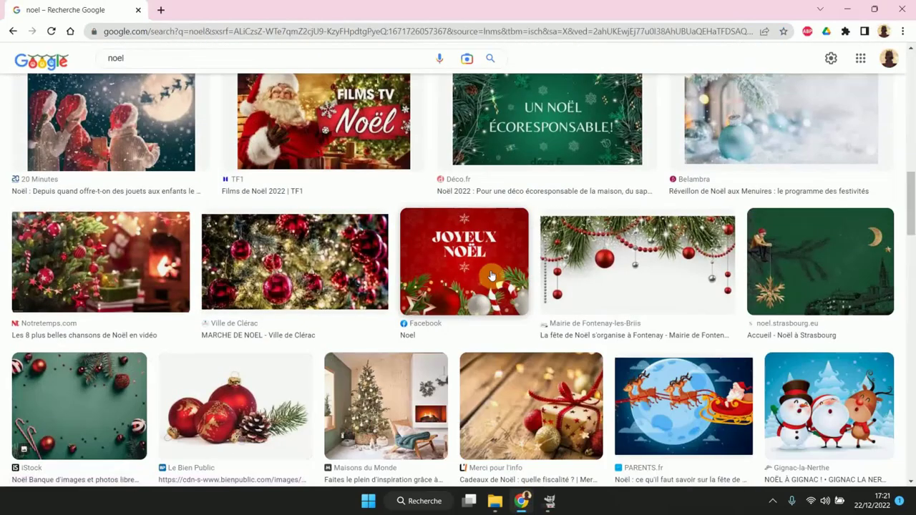
scroll(490, 276, "up", 6)
left_click(142, 57)
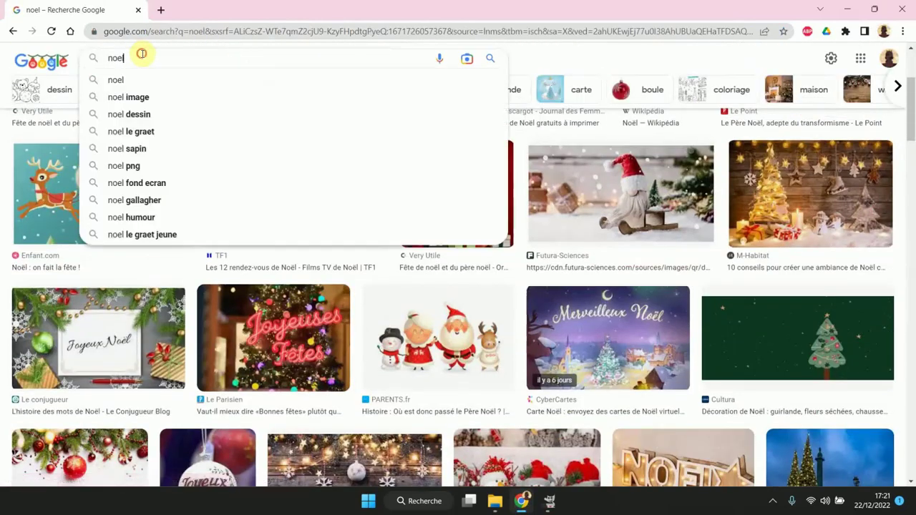
key("Escape")
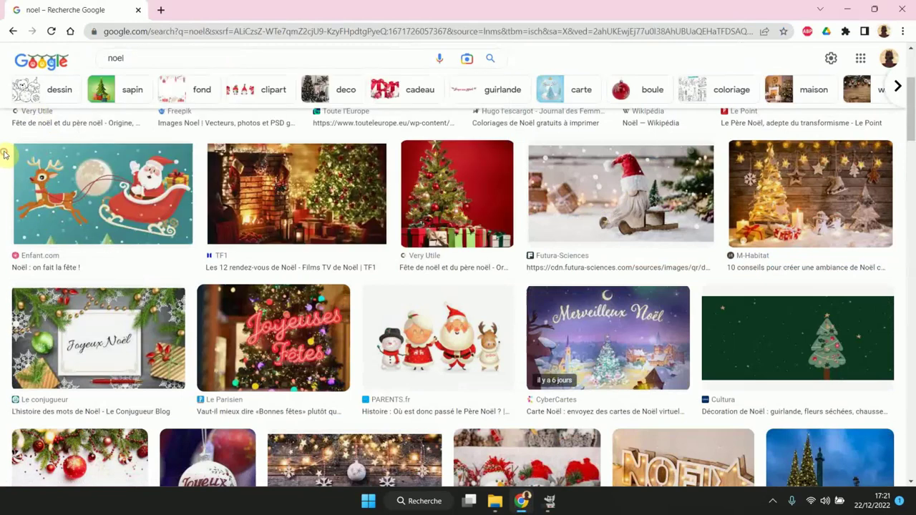
left_click(199, 92)
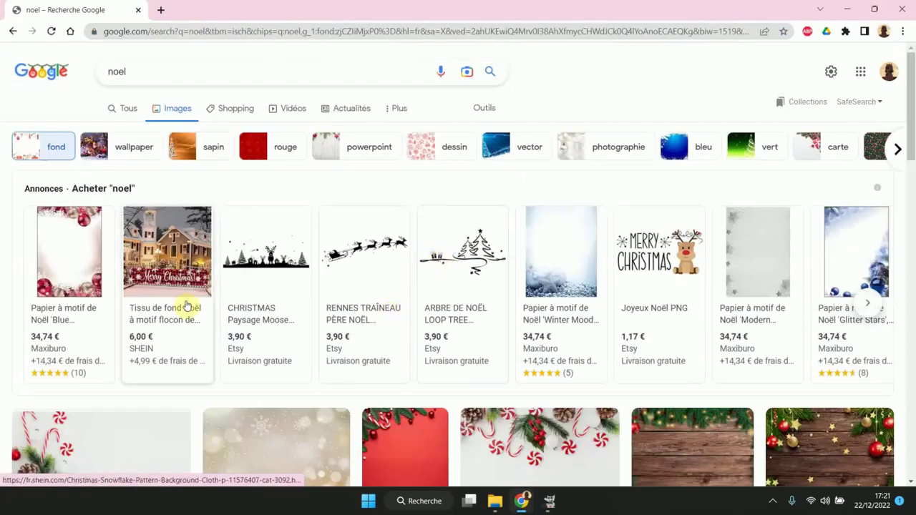
scroll(273, 272, "down", 2)
scroll(273, 272, "down", 8)
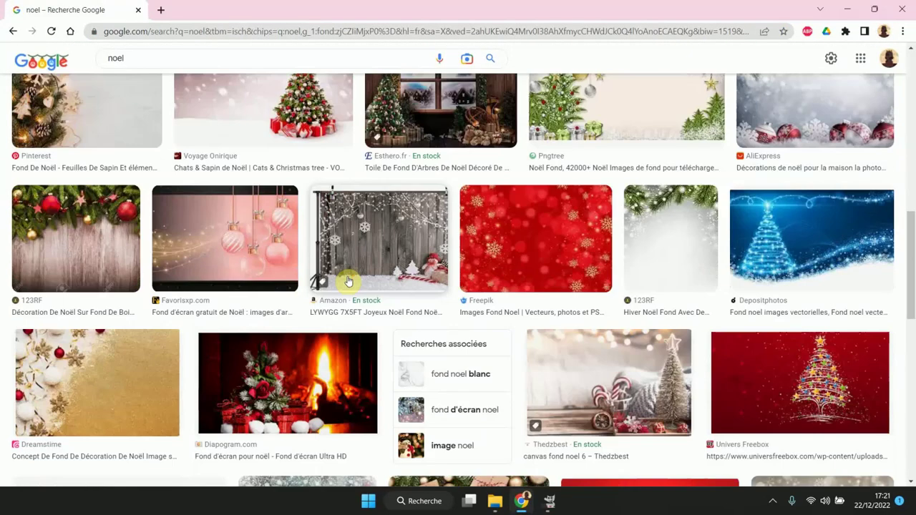
Save the red Freepik background with golden snowflakes to Téléchargements under its proposed WEBP file name
left_click(575, 262)
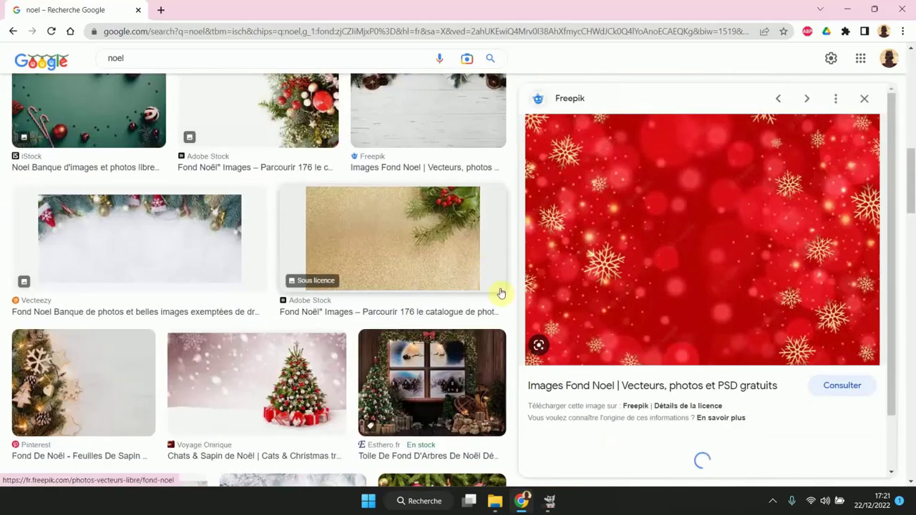
left_click(720, 262)
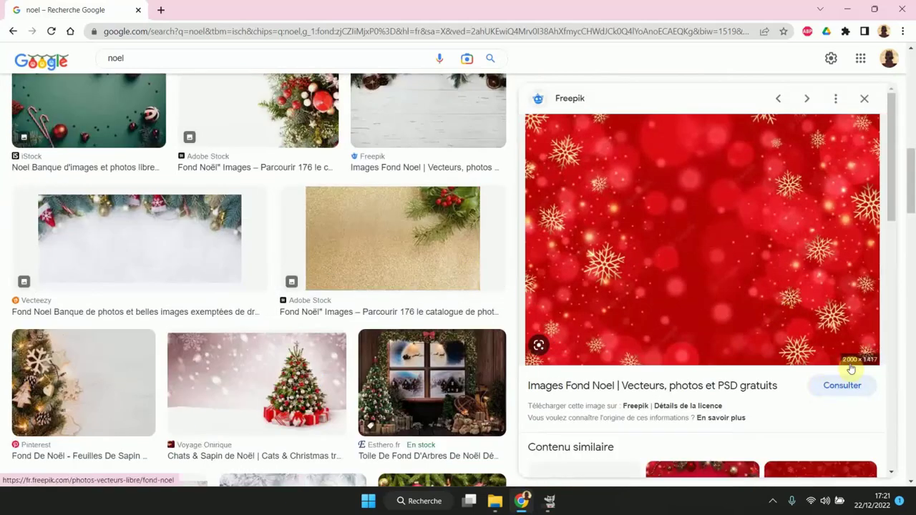
right_click(707, 270)
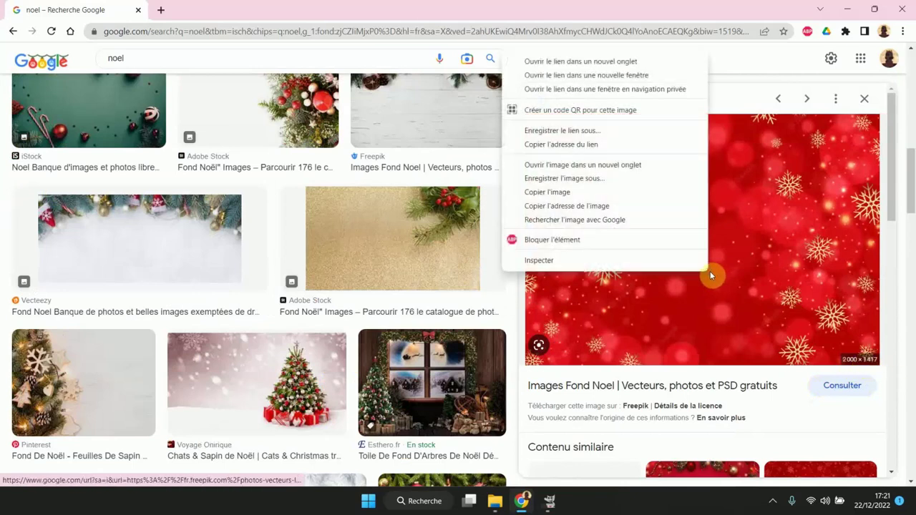
left_click(585, 180)
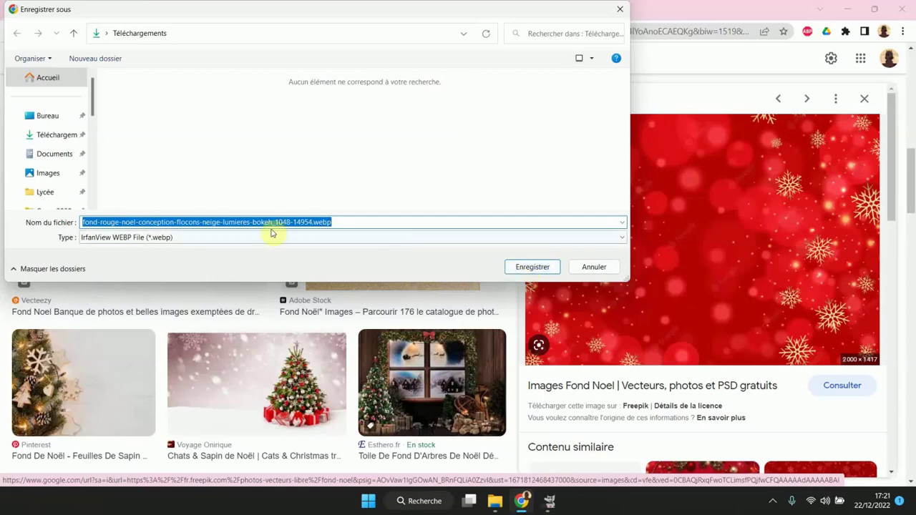
left_click(532, 262)
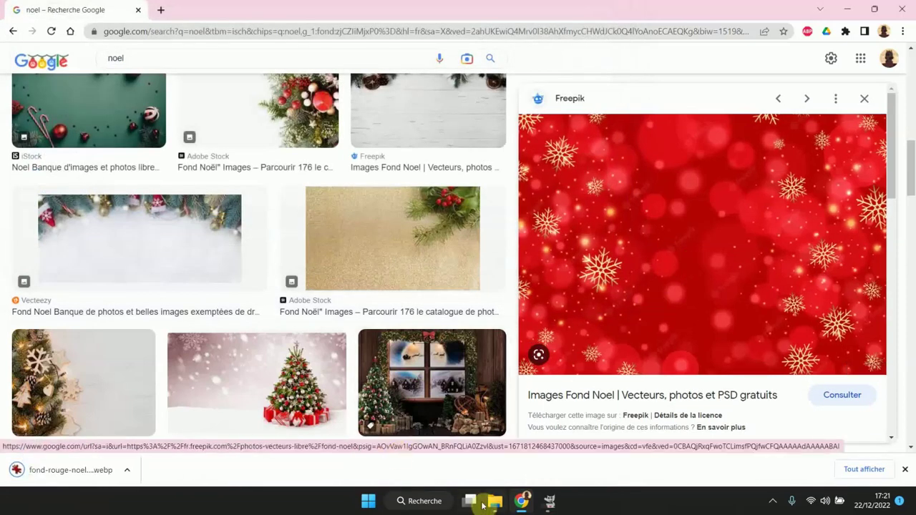
Switch to GIMP and open the red Christmas WEBP background from the Downloads folder, converting it to the GIMP built-in sRGB profile
left_click(550, 501)
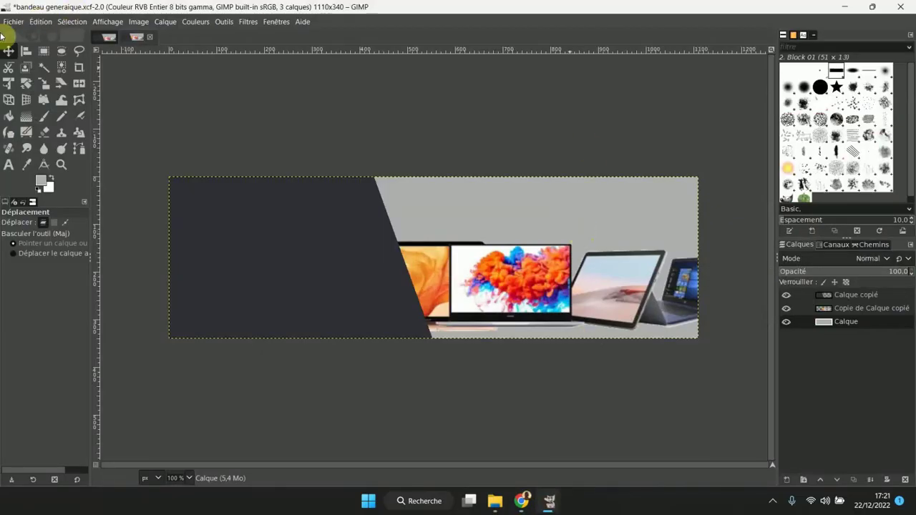
left_click(12, 21)
left_click(26, 63)
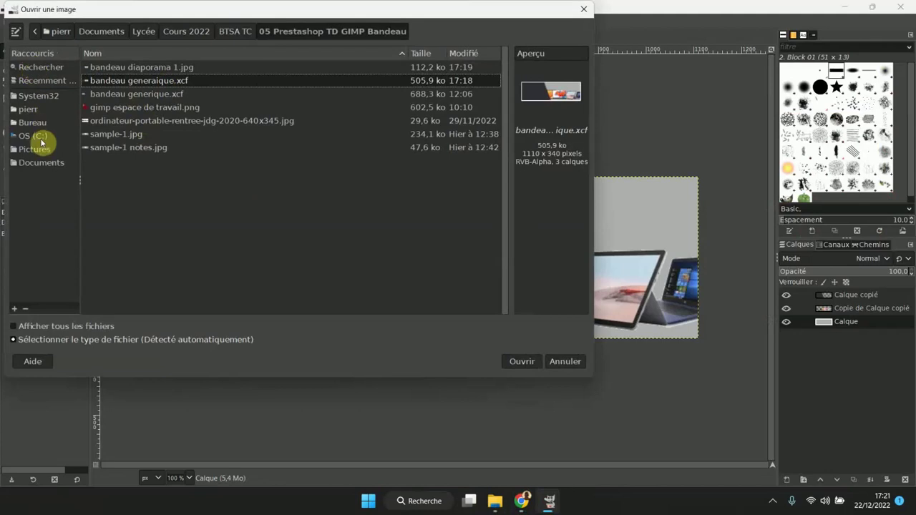
left_click(29, 109)
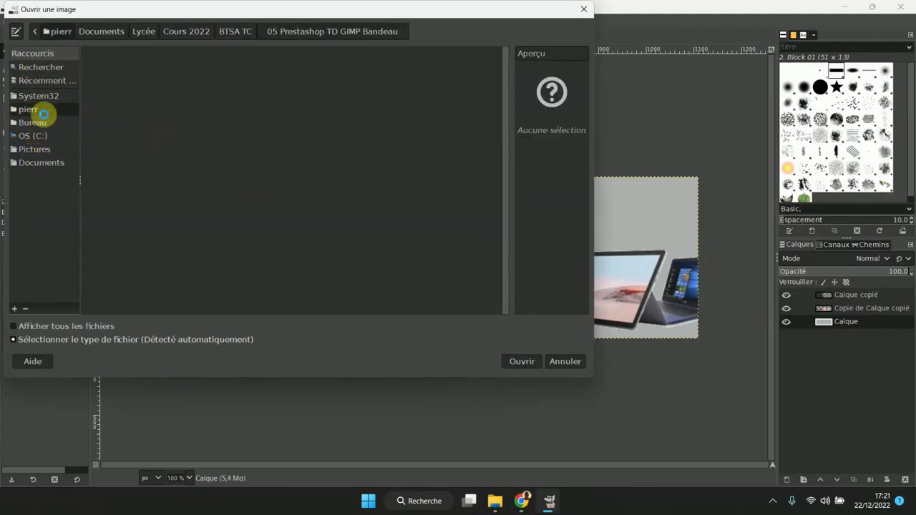
scroll(131, 203, "down", 4)
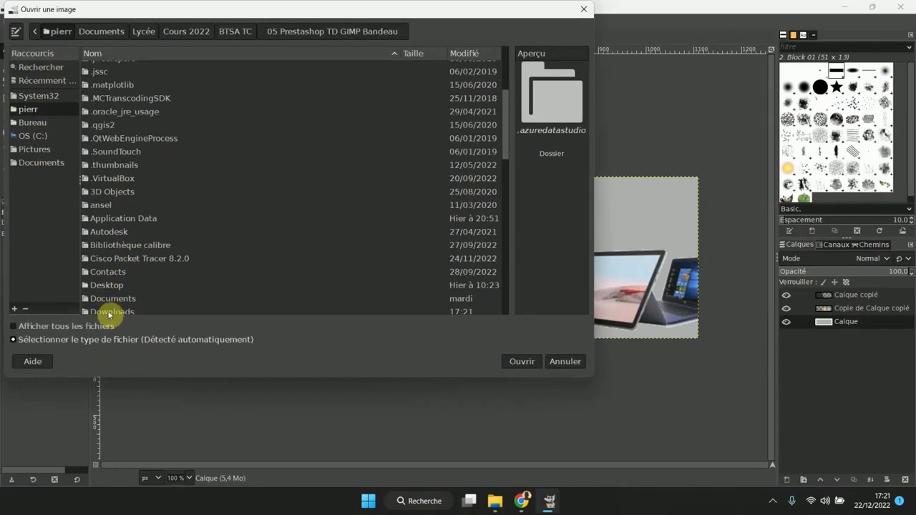
double_click(109, 313)
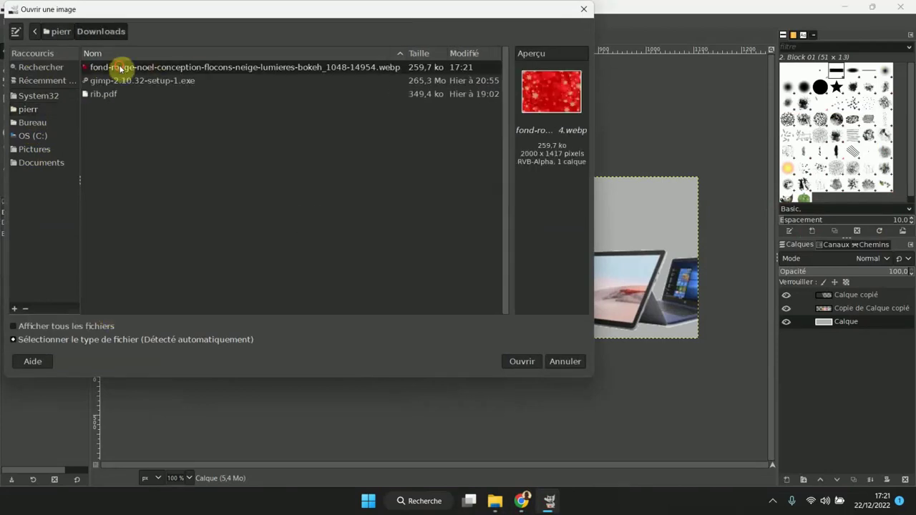
left_click(522, 361)
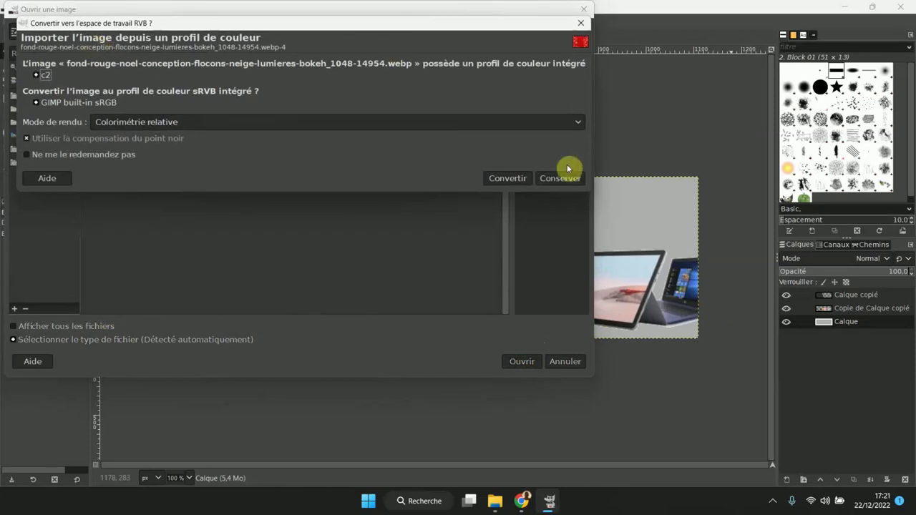
left_click(509, 179)
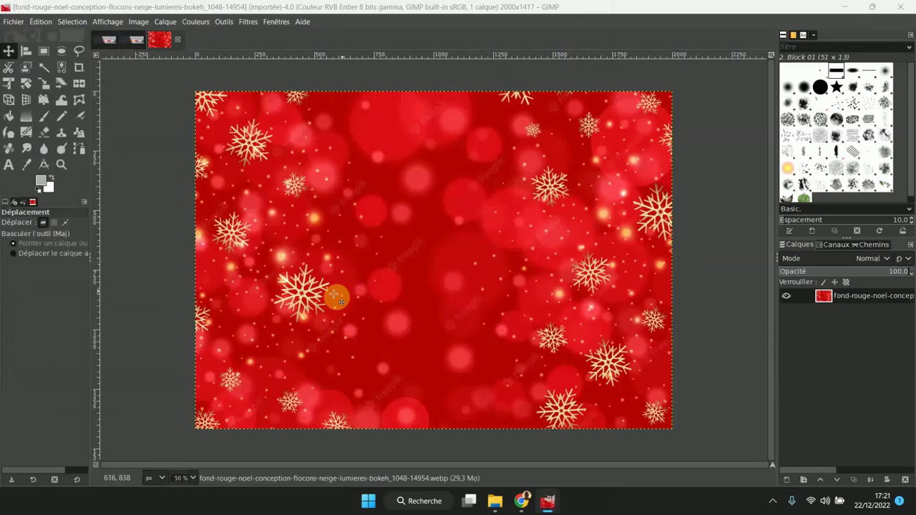
Try to paste the Christmas background into the bandeau diaporama 1 image and the bandeau generaique image
left_click(111, 40)
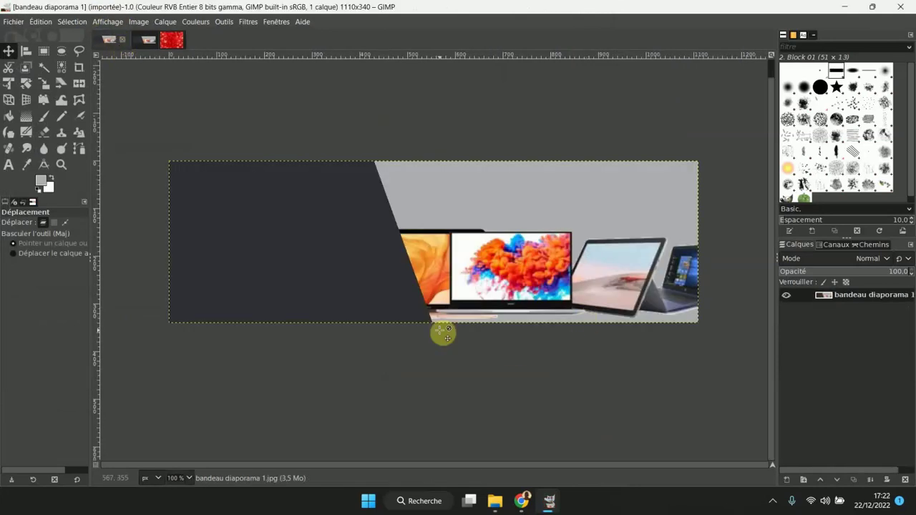
key("ctrl+v")
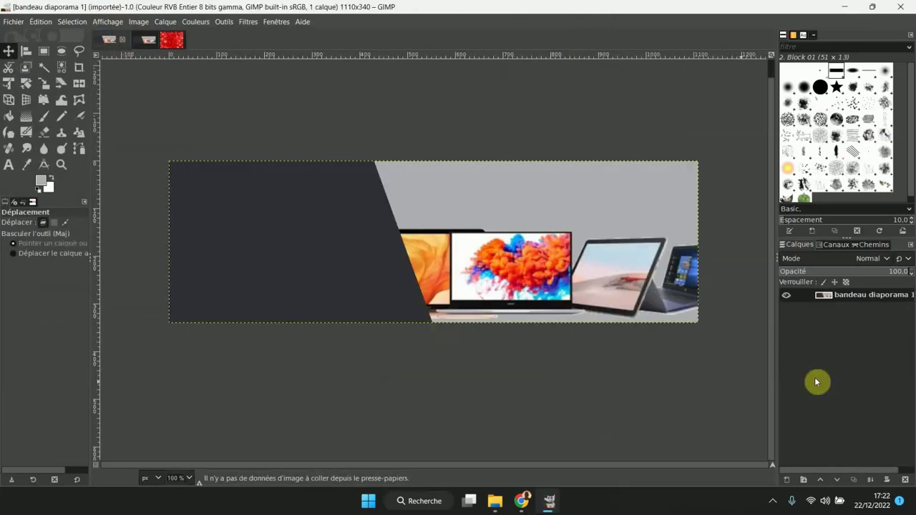
left_click(148, 40)
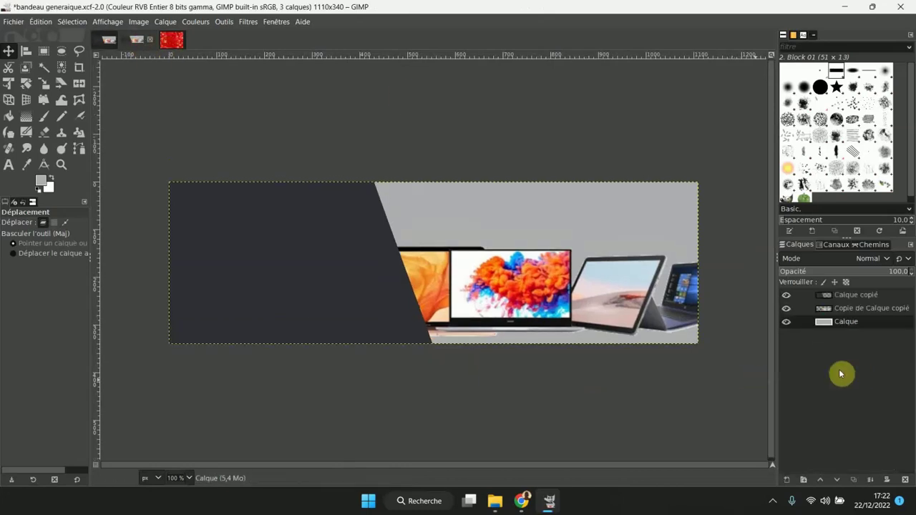
key("ctrl+v")
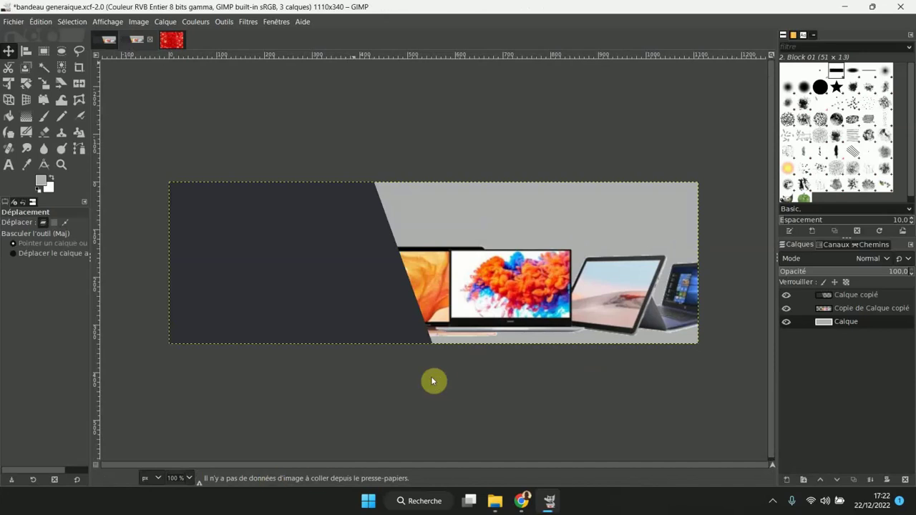
Copy the red Christmas background and paste it into bandeau generaique.xcf as a new layer between the laptops and the grey layer
left_click(179, 39)
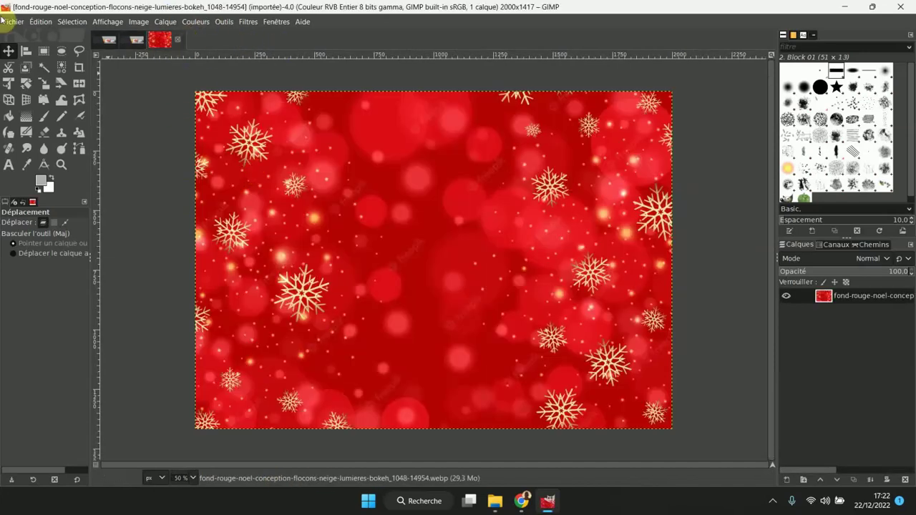
left_click(41, 22)
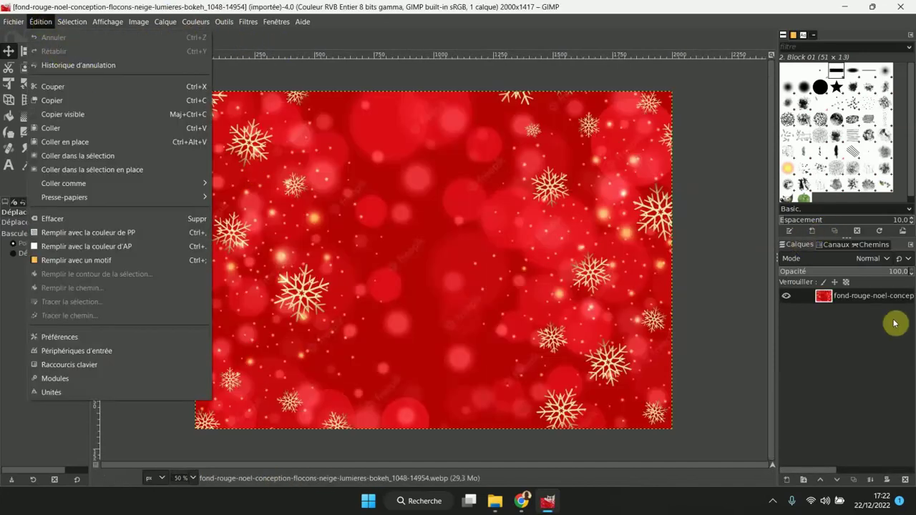
left_click(870, 296)
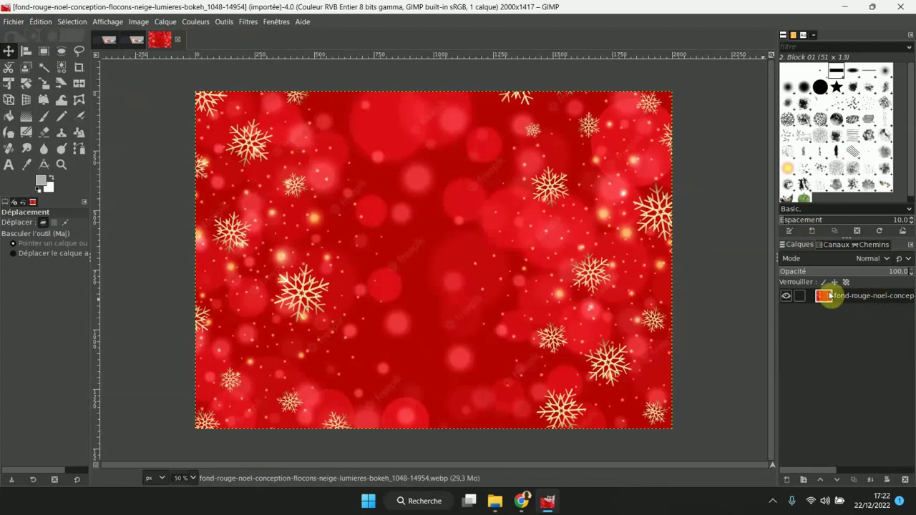
left_click(42, 22)
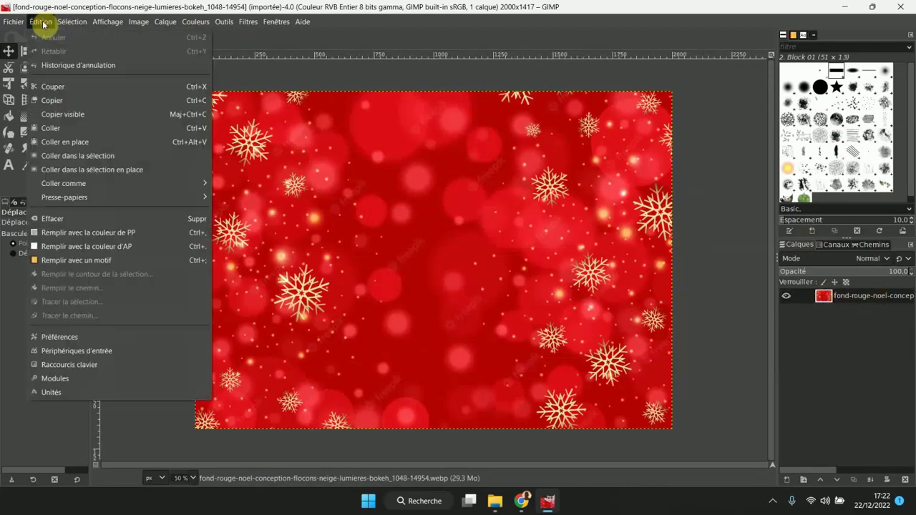
left_click(56, 100)
left_click(136, 39)
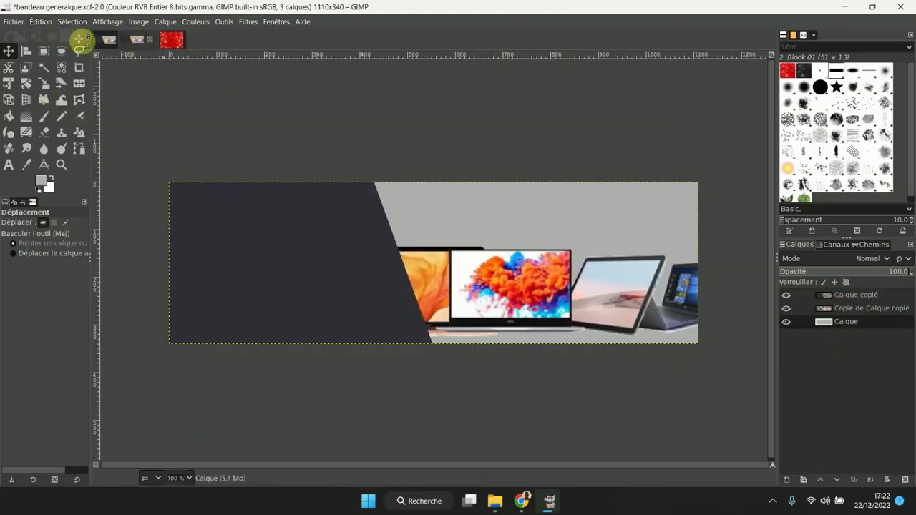
left_click(36, 23)
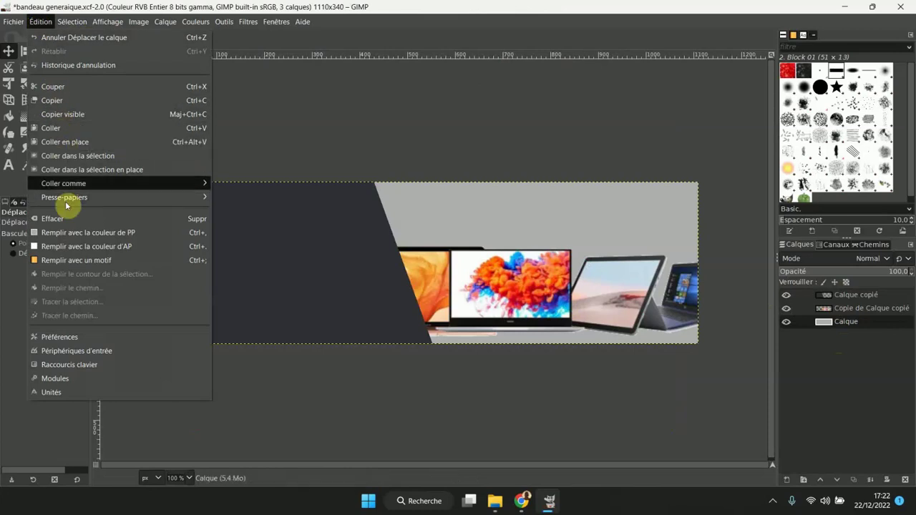
mouse_move(114, 186)
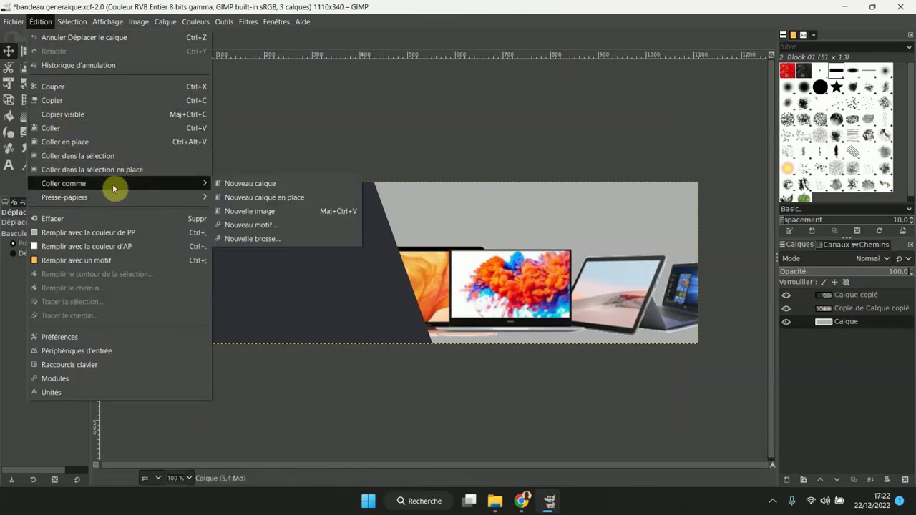
left_click(261, 184)
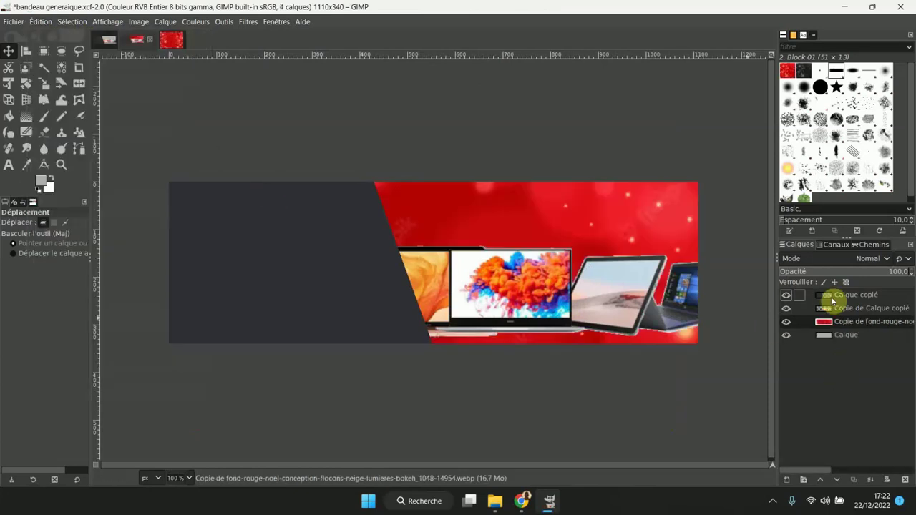
left_click_drag(844, 322, 854, 341)
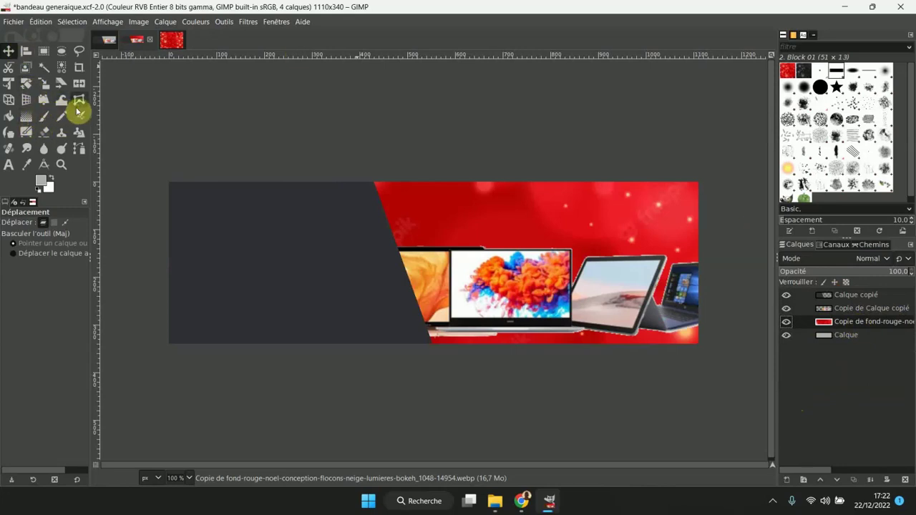
Scale the red background layer proportionally to 916 x 649 px and position it to cover the banner's area behind the laptops
left_click(44, 84)
left_click(495, 222)
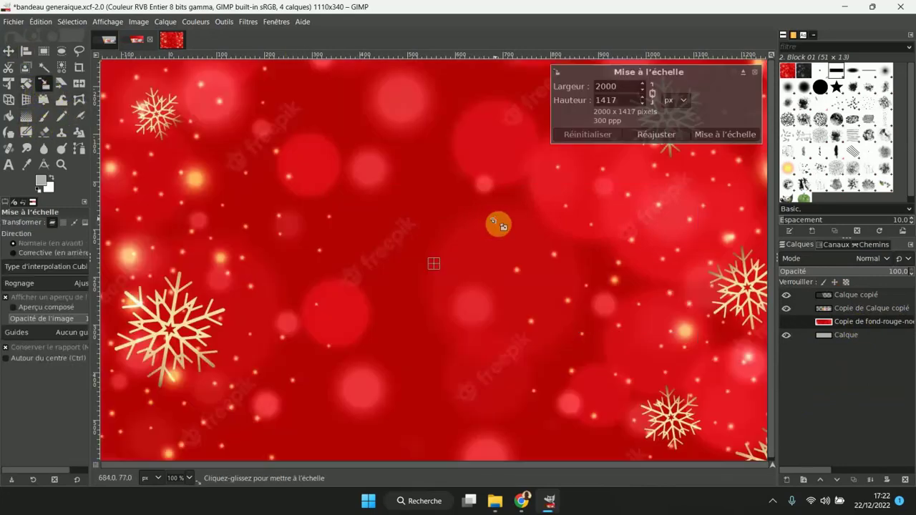
left_click(642, 91)
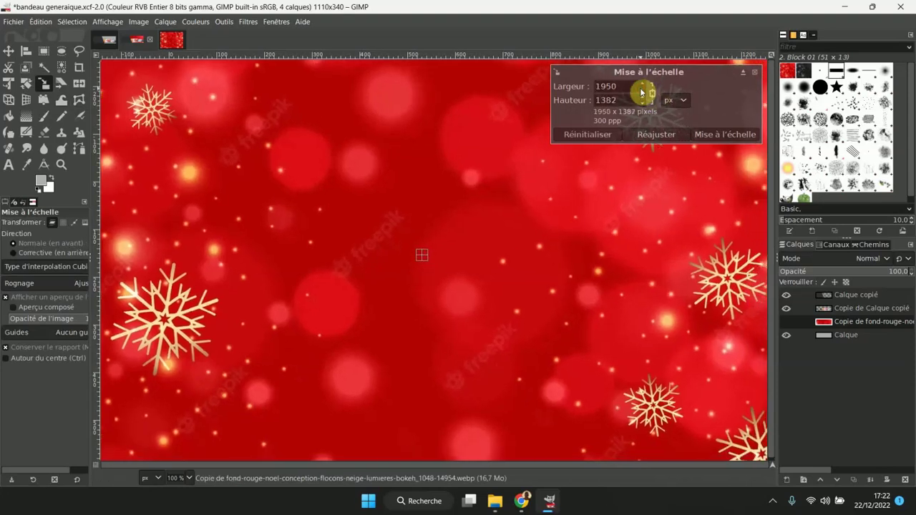
left_click_drag(642, 91, 642, 93)
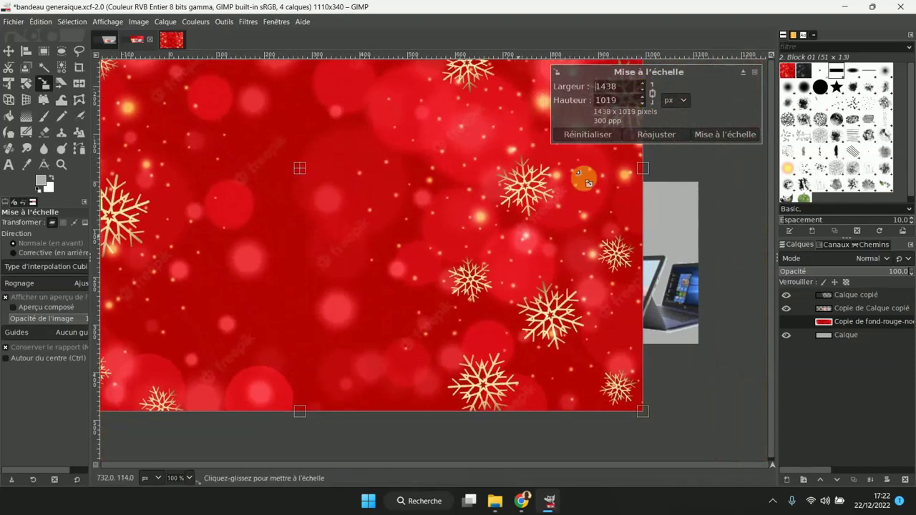
left_click_drag(299, 172, 466, 284)
left_click_drag(642, 91, 646, 91)
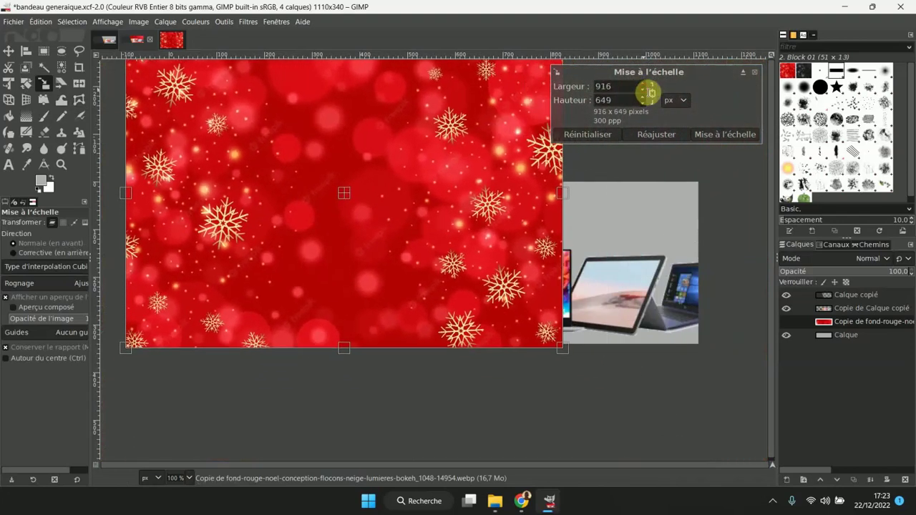
left_click_drag(358, 208, 543, 272)
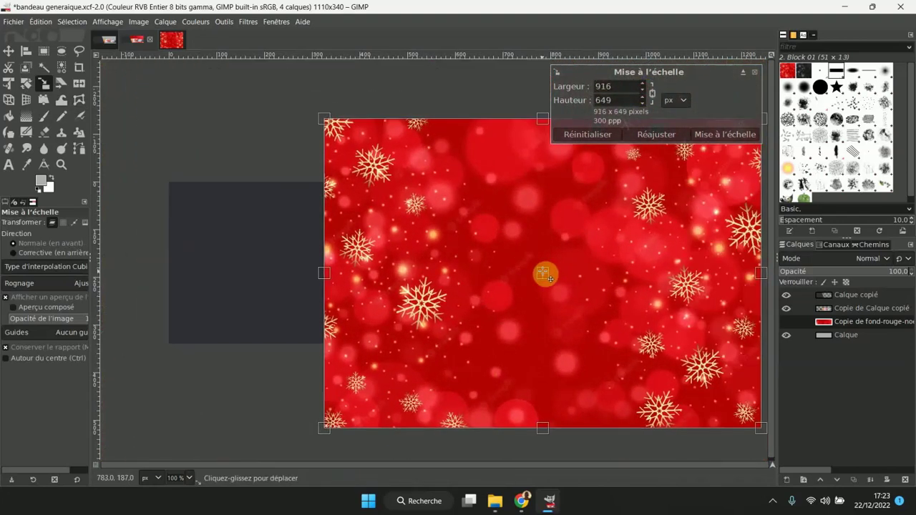
left_click(724, 135)
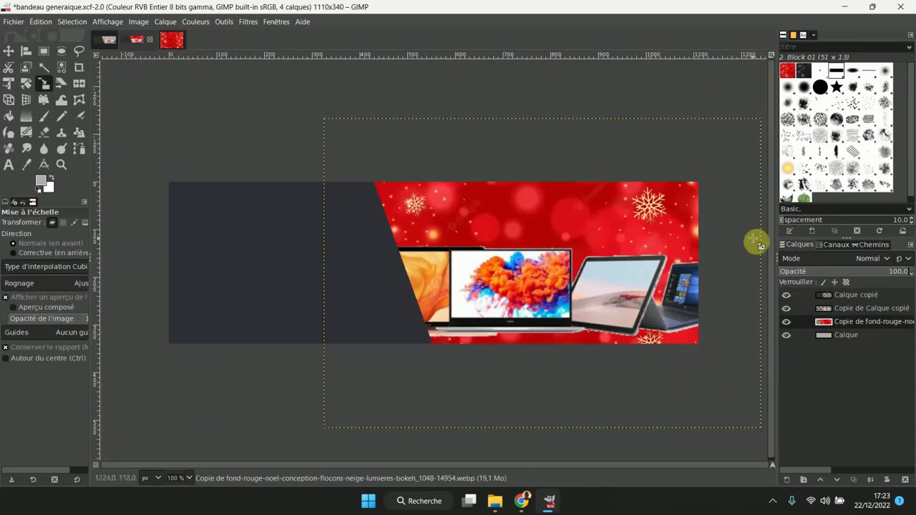
left_click(858, 336)
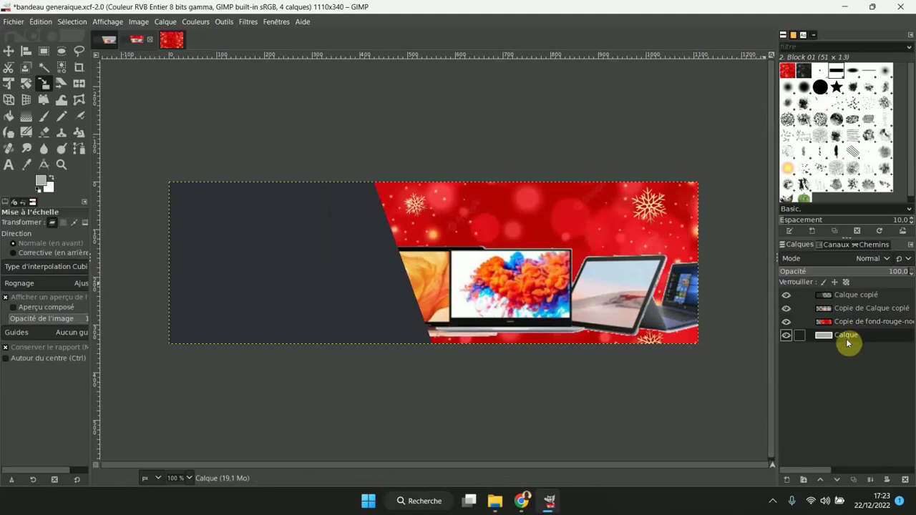
Export the Christmas banner as "bandeau diaporama Noel1.jpg" in the 05 Prestashop TD GIMP Bandeau folder
left_click(13, 22)
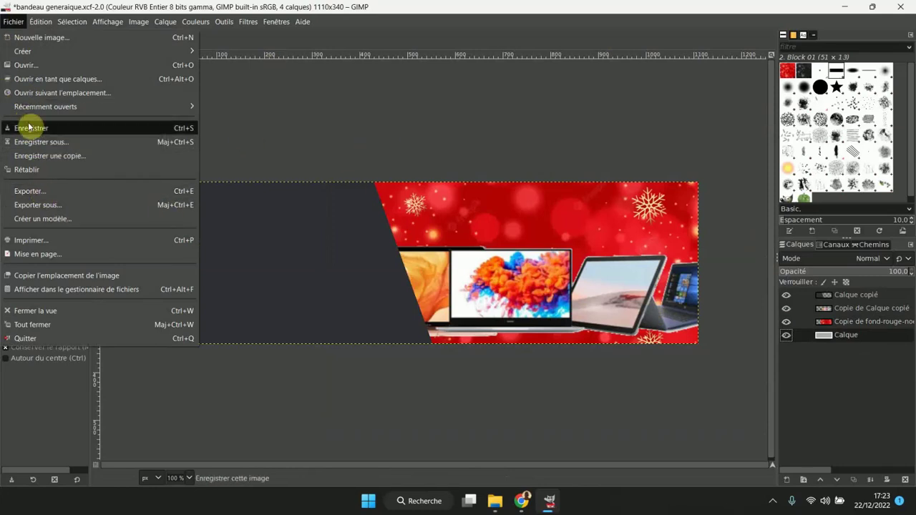
left_click(40, 205)
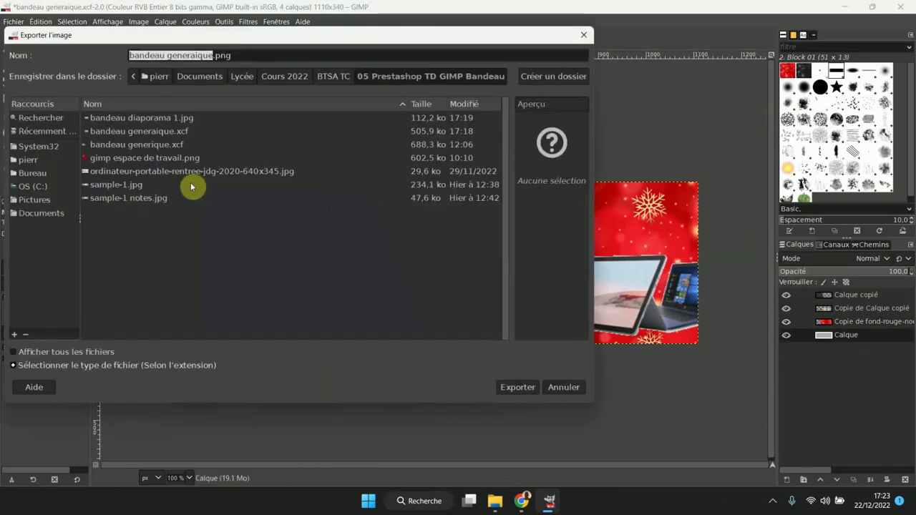
left_click(141, 130)
left_click(159, 120)
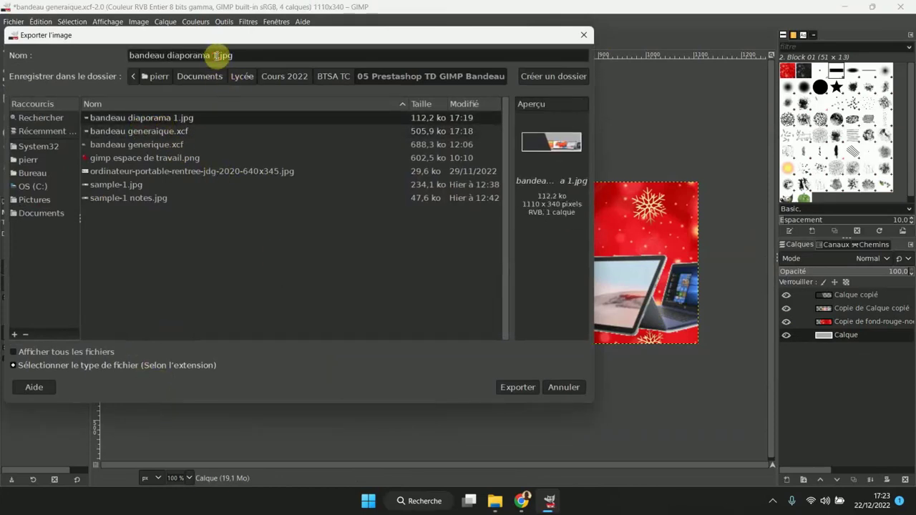
key("BackSpace")
type("2")
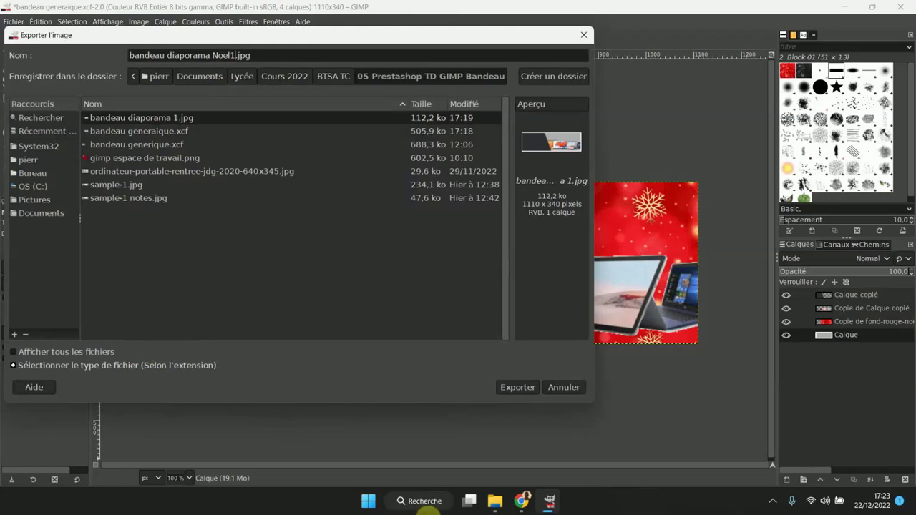
left_click(517, 387)
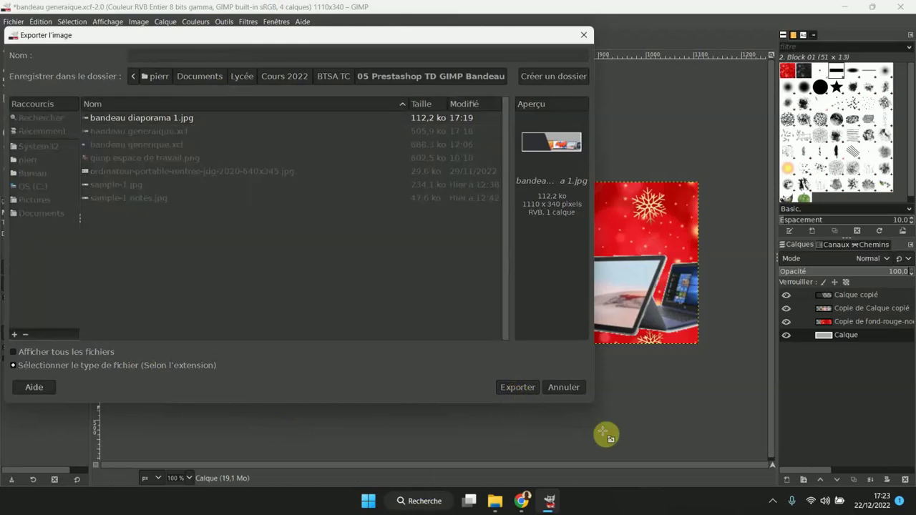
left_click(526, 382)
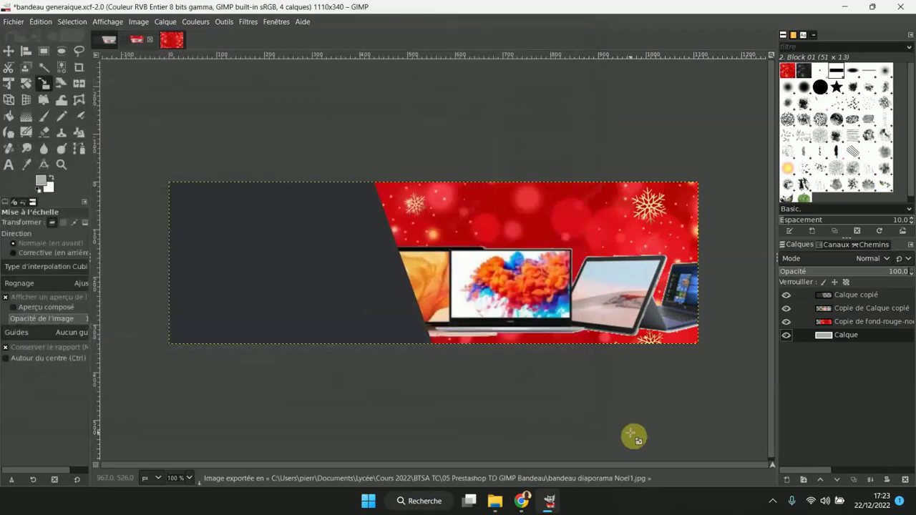
left_click(905, 7)
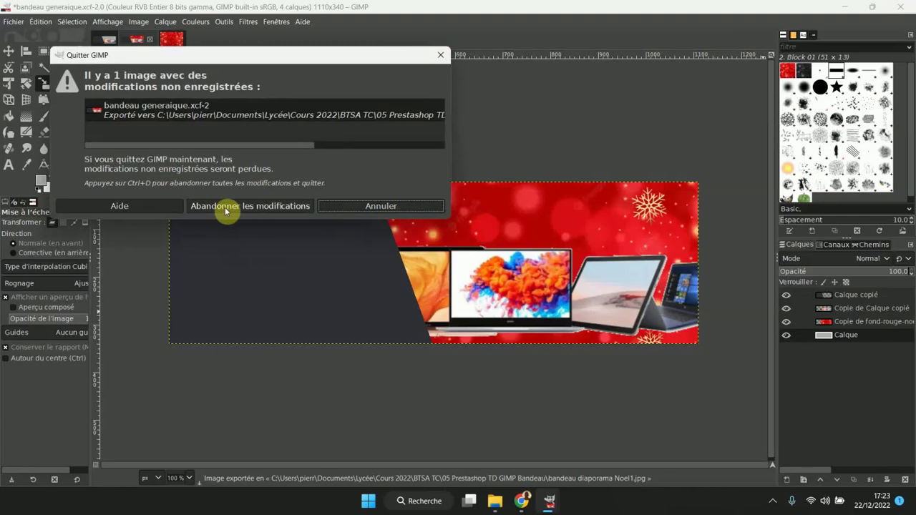
left_click(583, 127)
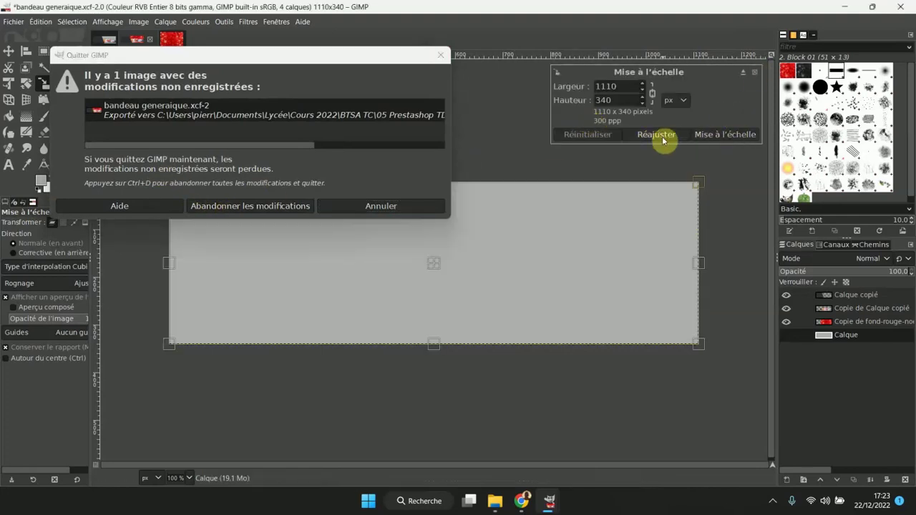
left_click(756, 73)
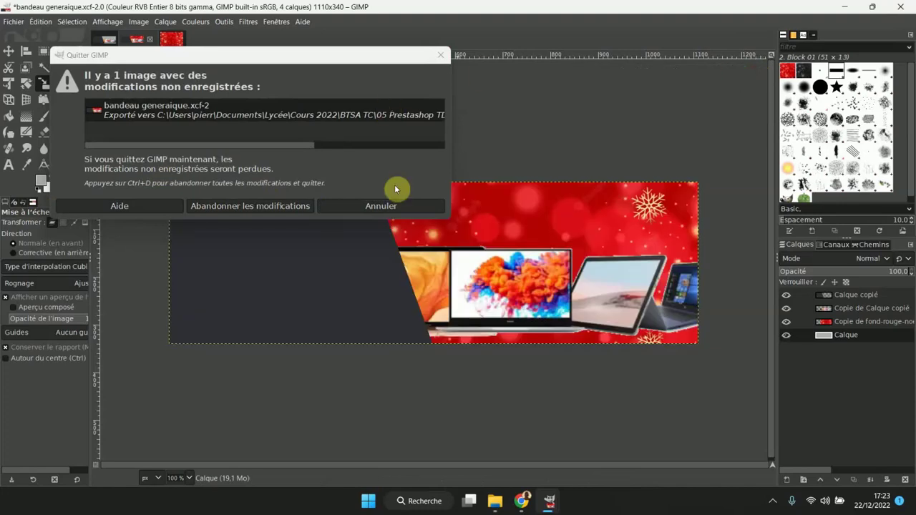
left_click(367, 206)
Save the layered Christmas banner to bandeau generaique.xcf, and close GIMP and the browser window
left_click(22, 21)
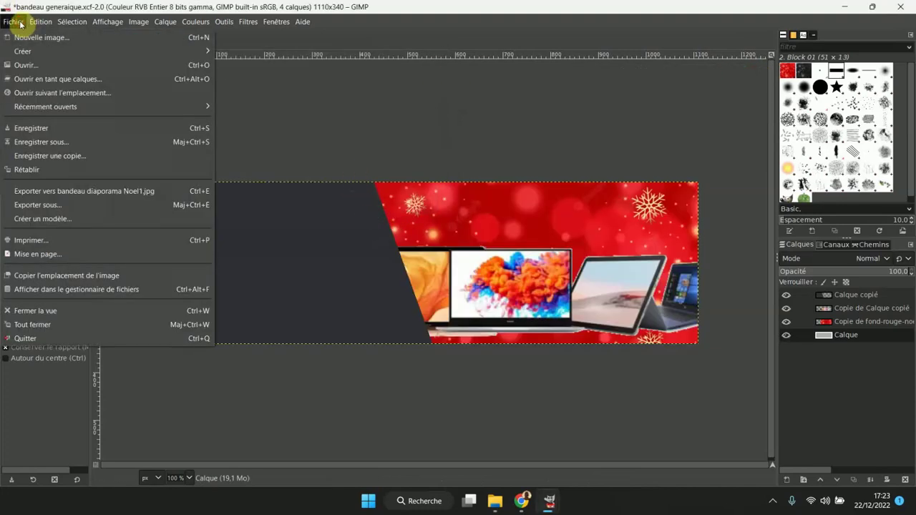
left_click(31, 127)
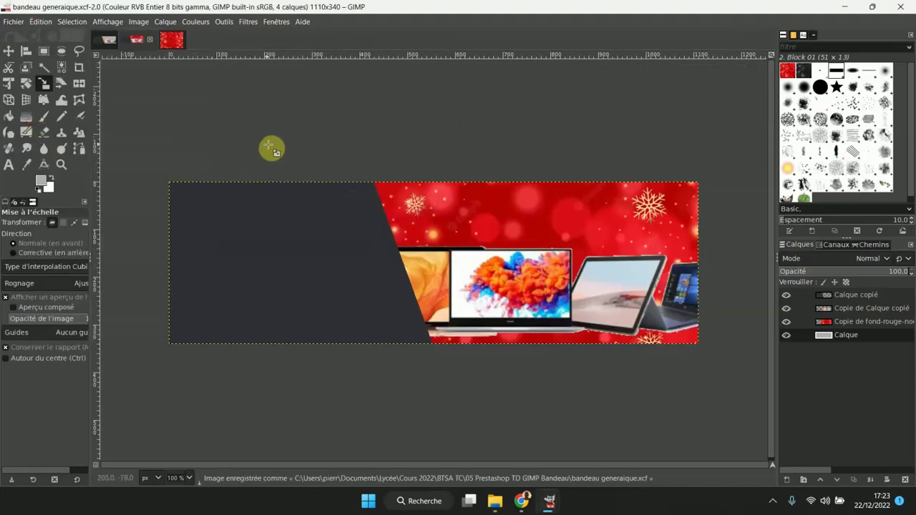
left_click(899, 8)
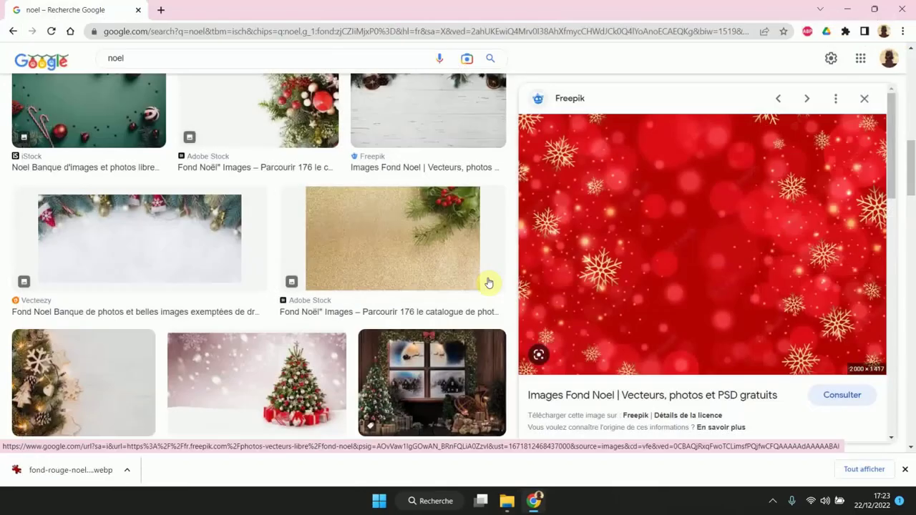
left_click(901, 8)
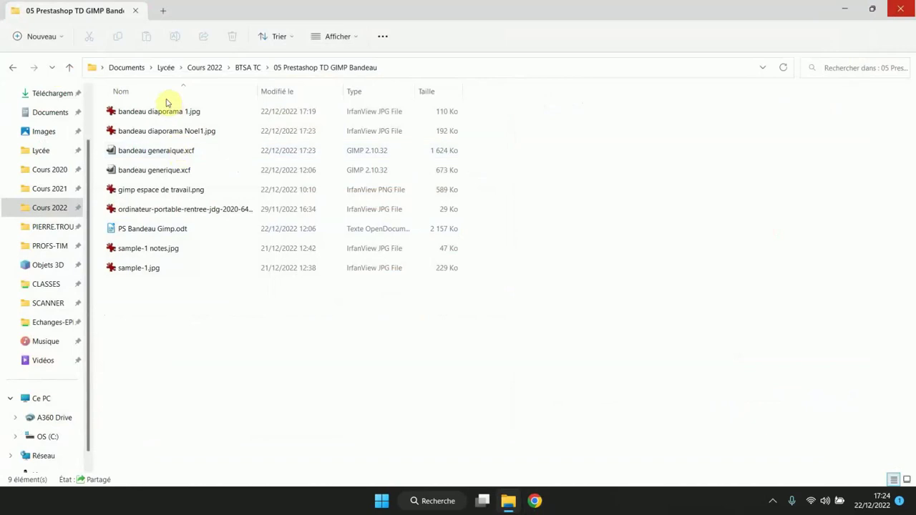
View the exported banners bandeau diaporama 1.jpg and bandeau diaporama Noel1.jpg one after the other in the image viewer, closing each
left_click(147, 113)
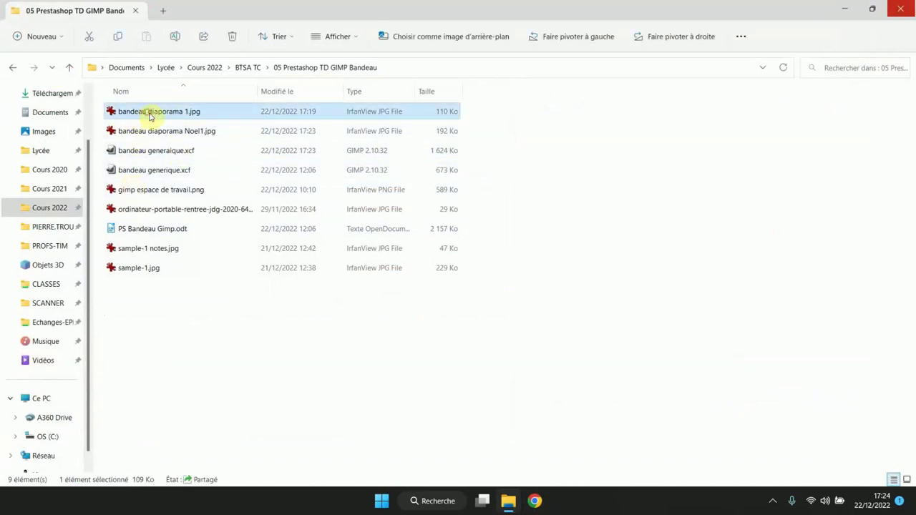
double_click(175, 113)
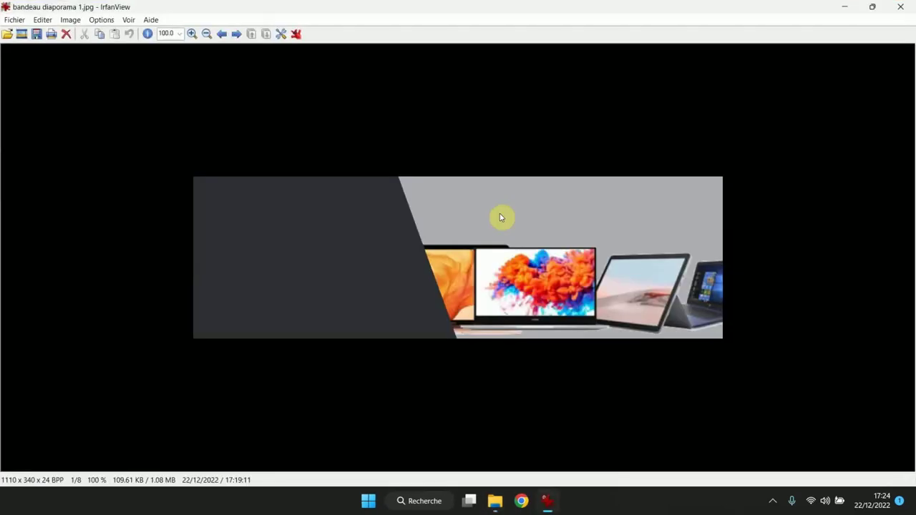
left_click(898, 7)
double_click(137, 132)
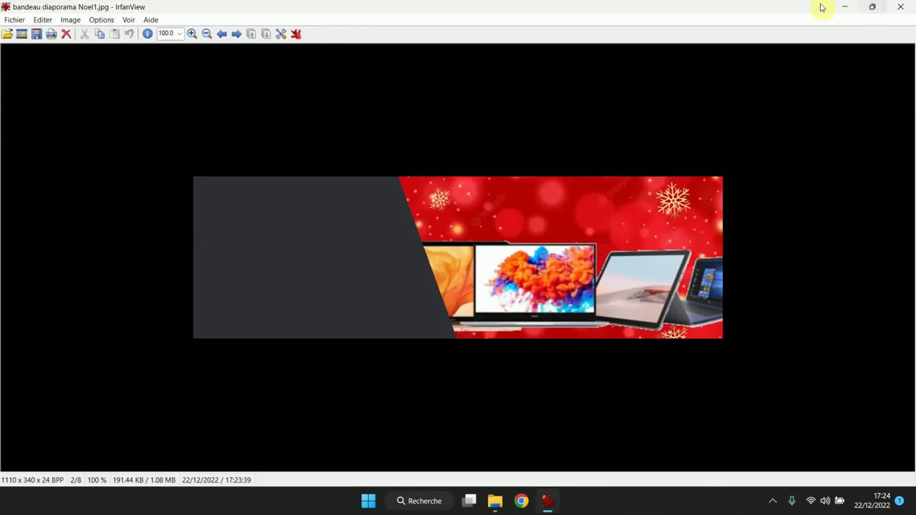
left_click(902, 7)
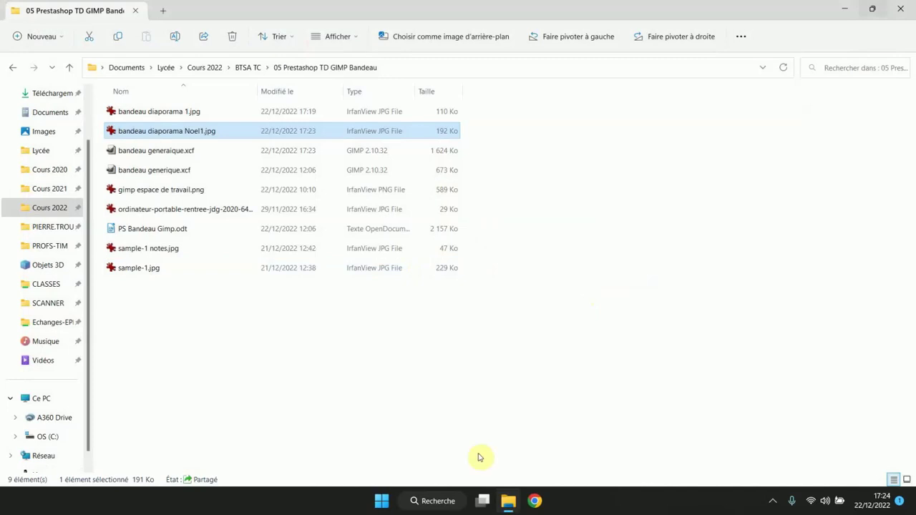
left_click(381, 503)
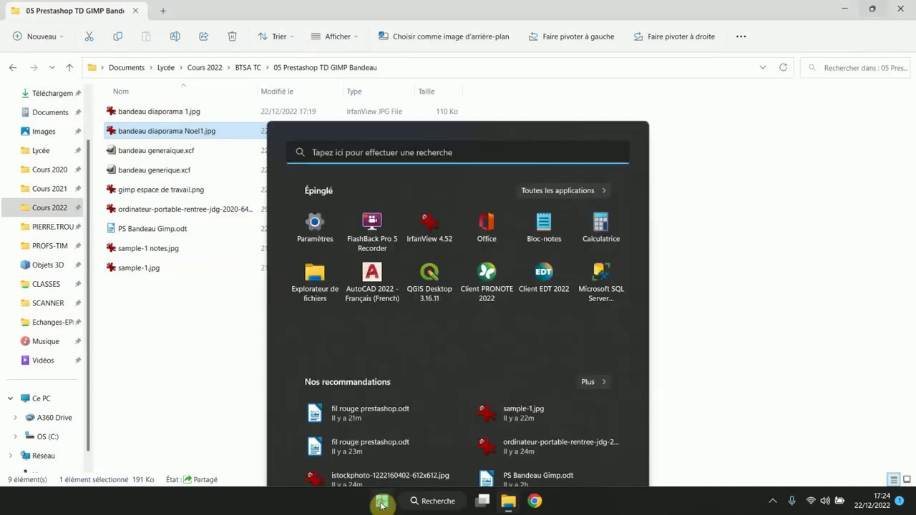
left_click(772, 501)
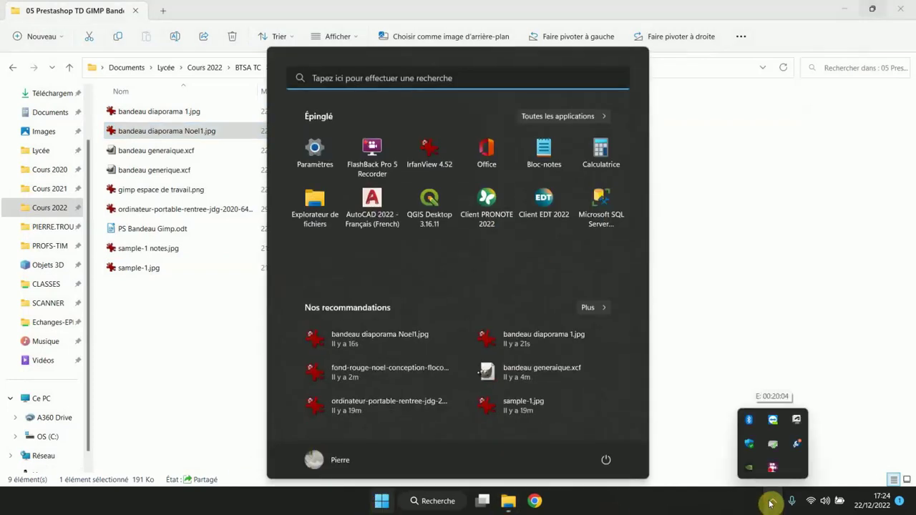
right_click(773, 470)
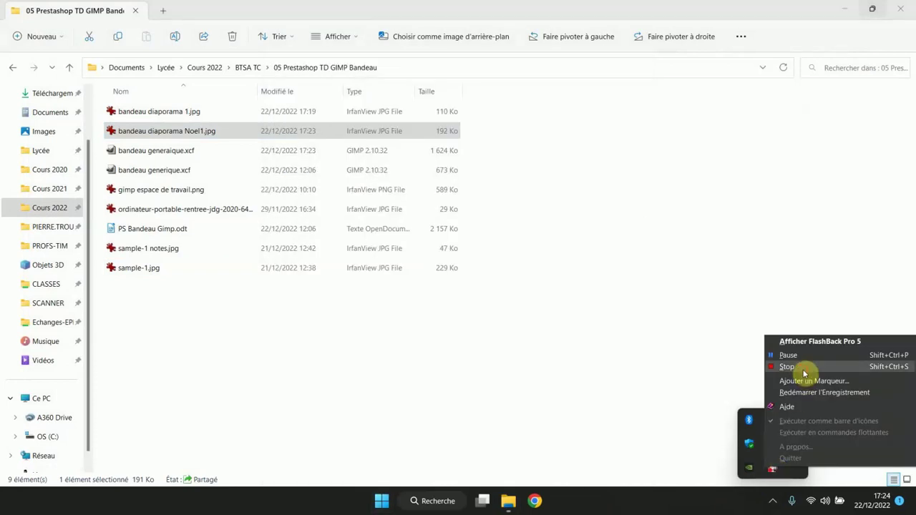